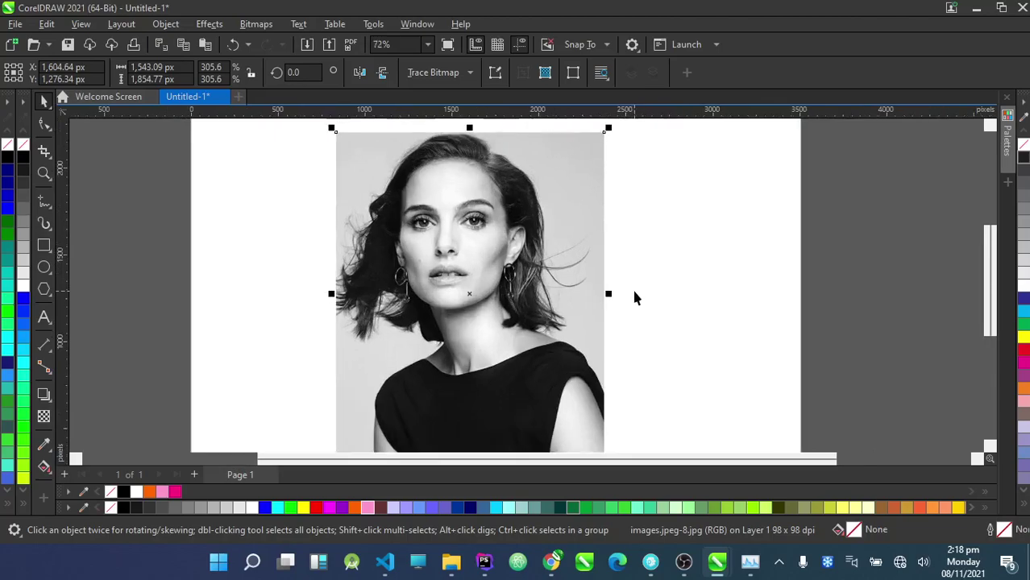
Move the portrait photo down and toward the left side of the page
scroll(583, 350, down, 1)
scroll(578, 347, up, 1)
scroll(568, 319, down, 2)
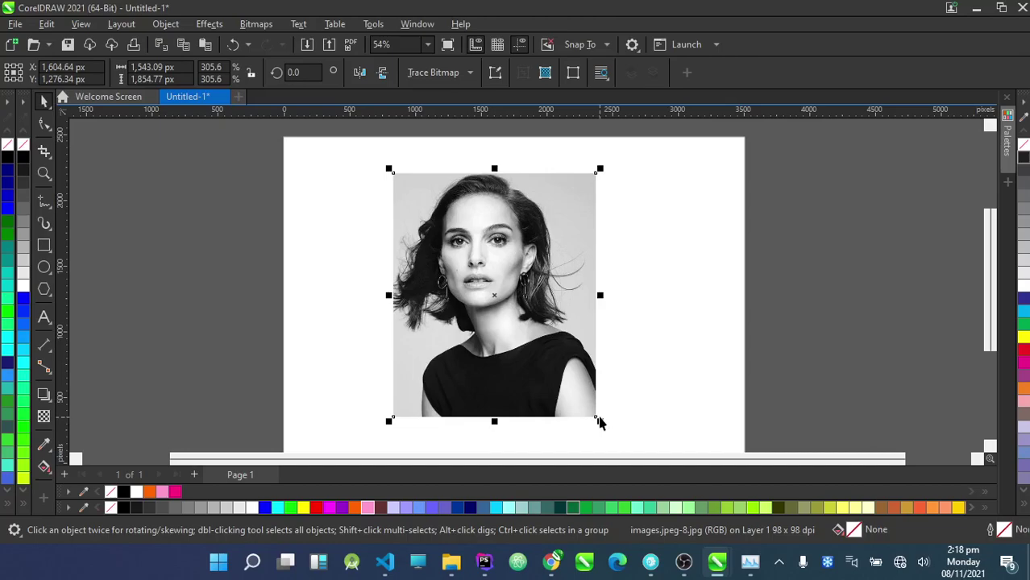
drag(531, 336, 466, 371)
click(622, 312)
scroll(621, 311, up, 1)
scroll(501, 287, down, 1)
scroll(503, 282, up, 2)
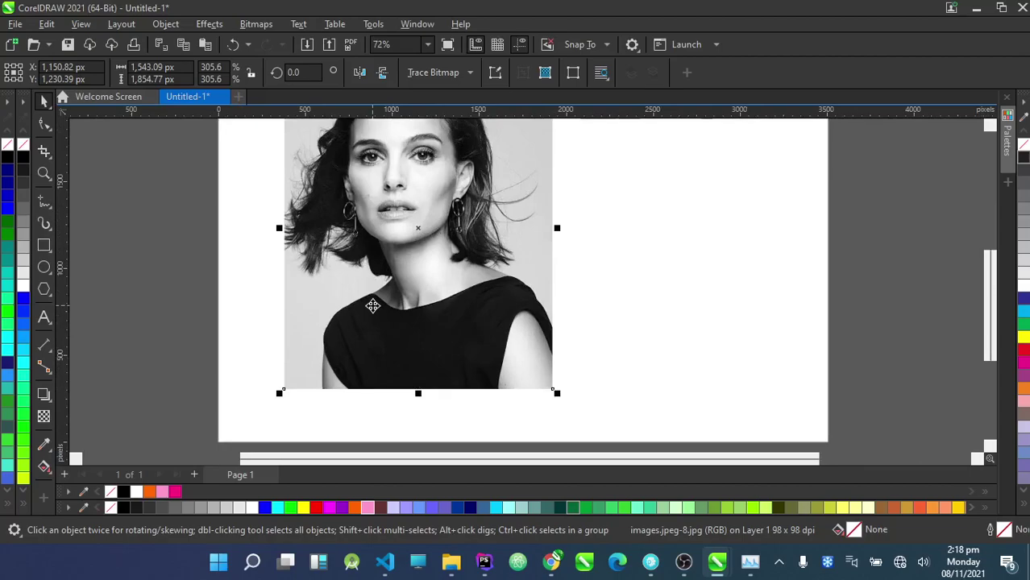
click(209, 24)
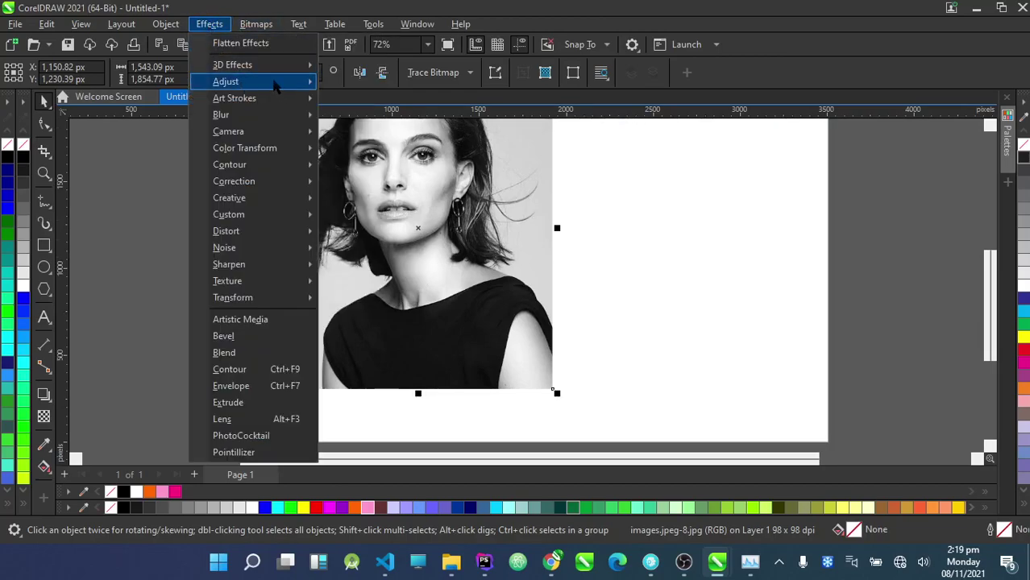
mouse_move(295, 84)
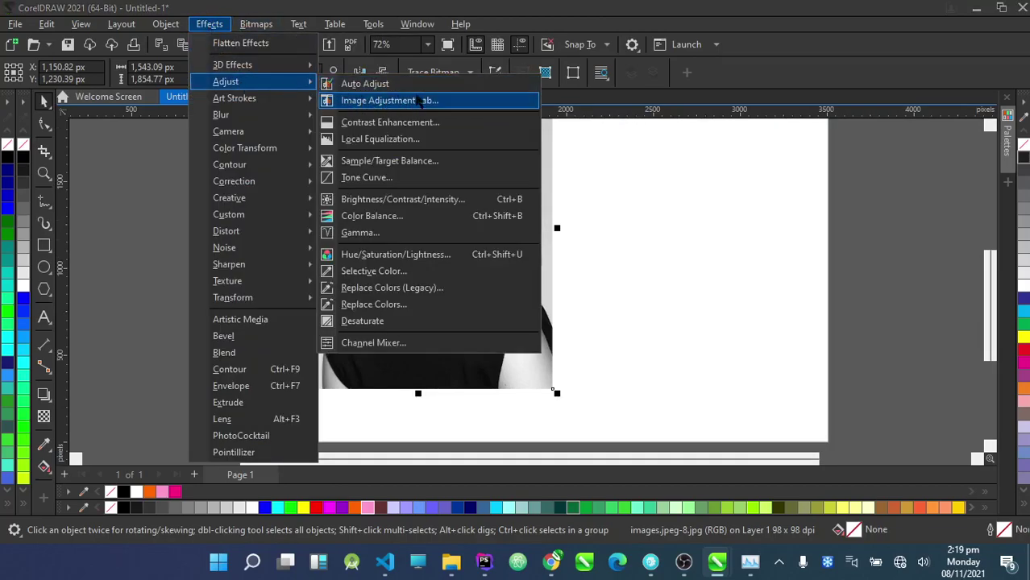
click(598, 229)
Move the portrait photo back to about the middle of the page and deselect it
scroll(524, 226, down, 1)
drag(499, 217, 555, 208)
scroll(554, 248, down, 1)
scroll(553, 249, up, 2)
drag(504, 261, 518, 258)
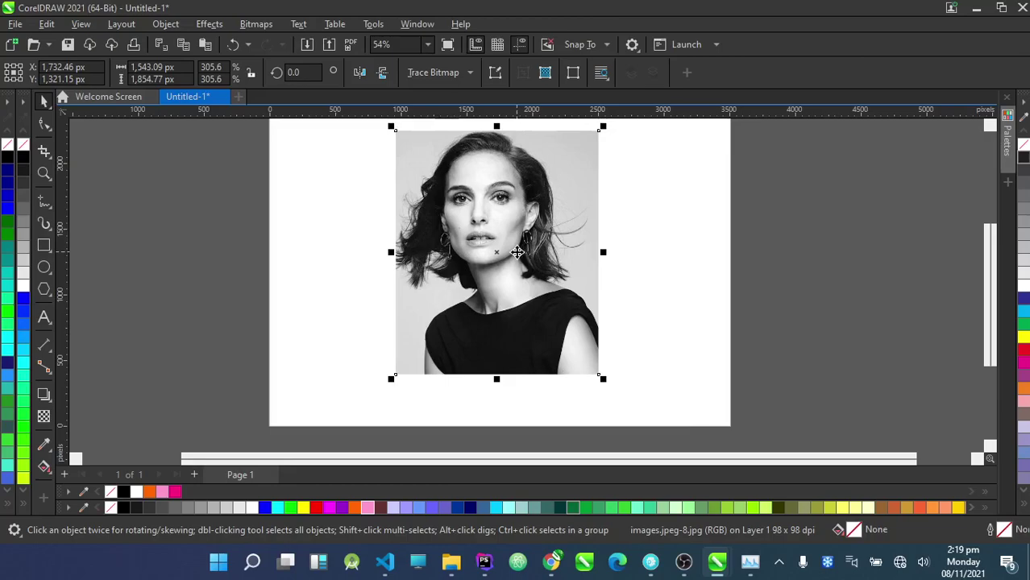
click(657, 280)
Examine the portrait photo up close, from the face and lips down to the neck and black dress
scroll(495, 325, up, 8)
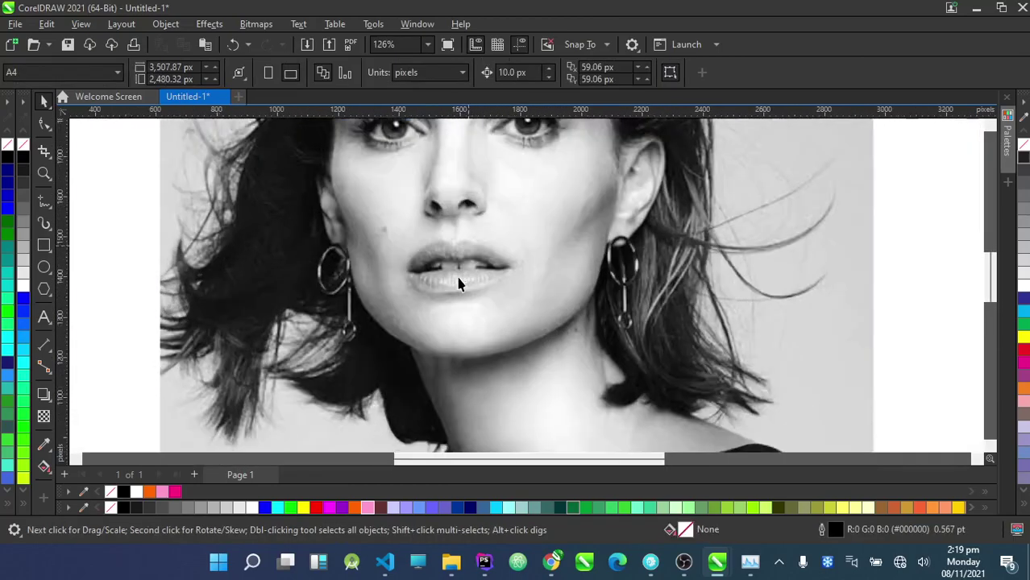
scroll(446, 262, down, 2)
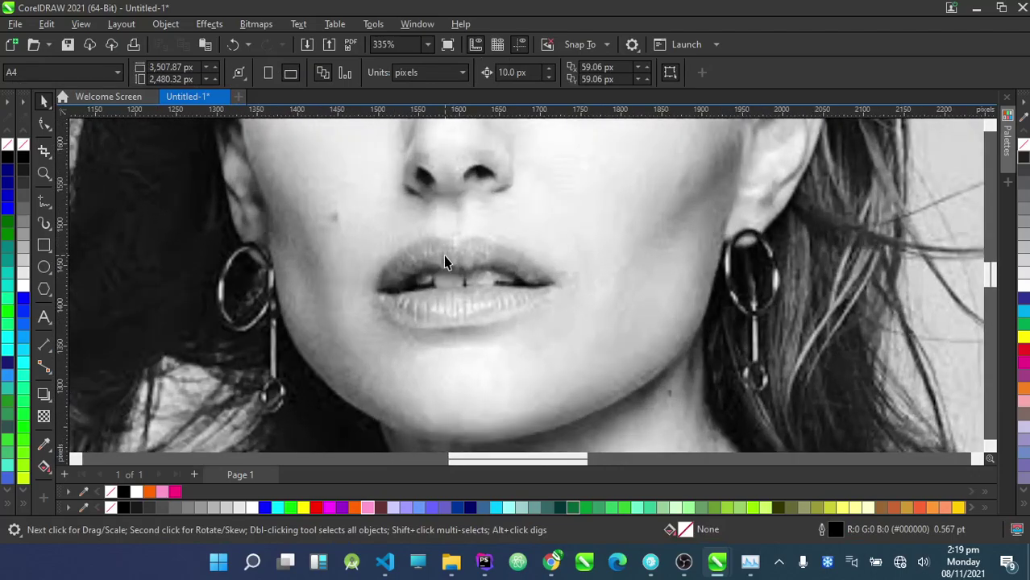
scroll(448, 278, down, 4)
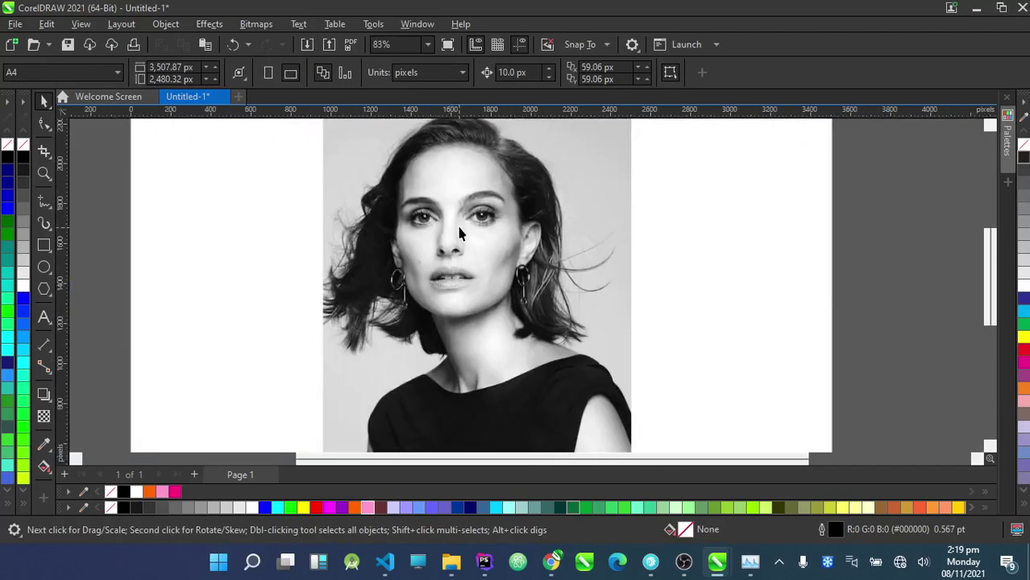
scroll(479, 209, down, 3)
scroll(481, 246, up, 2)
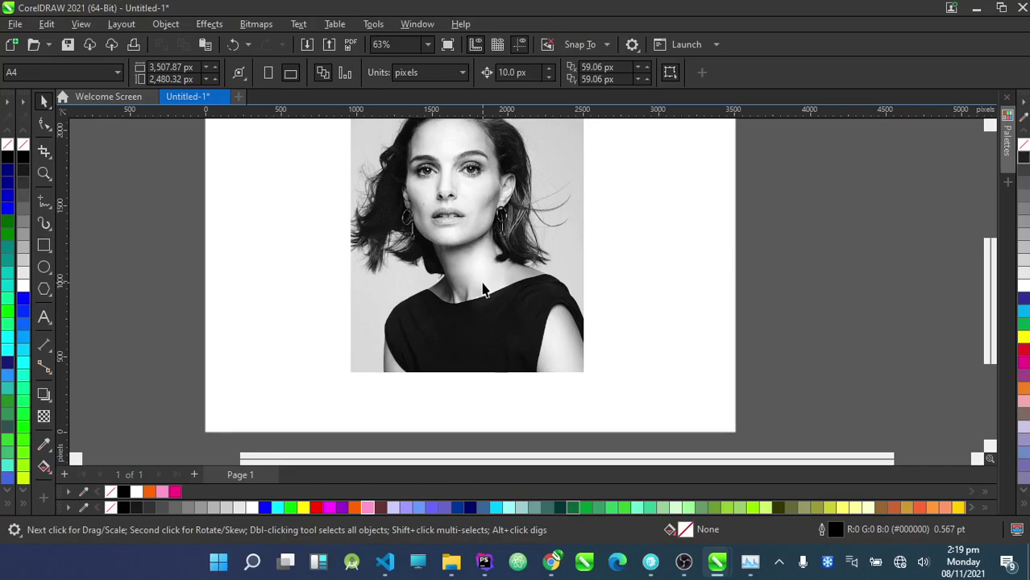
scroll(478, 285, down, 2)
scroll(468, 368, up, 4)
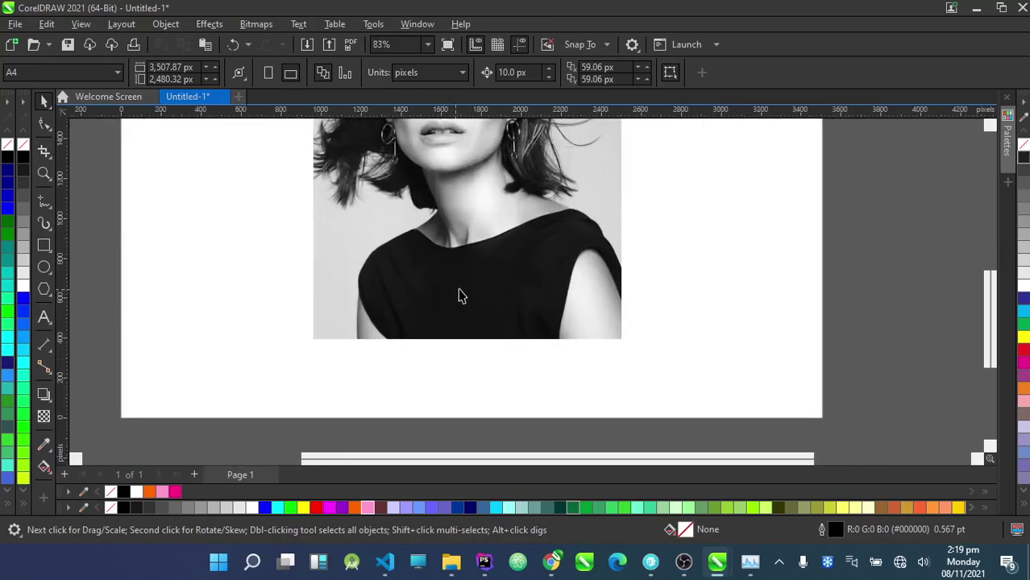
scroll(448, 303, down, 3)
scroll(476, 286, up, 4)
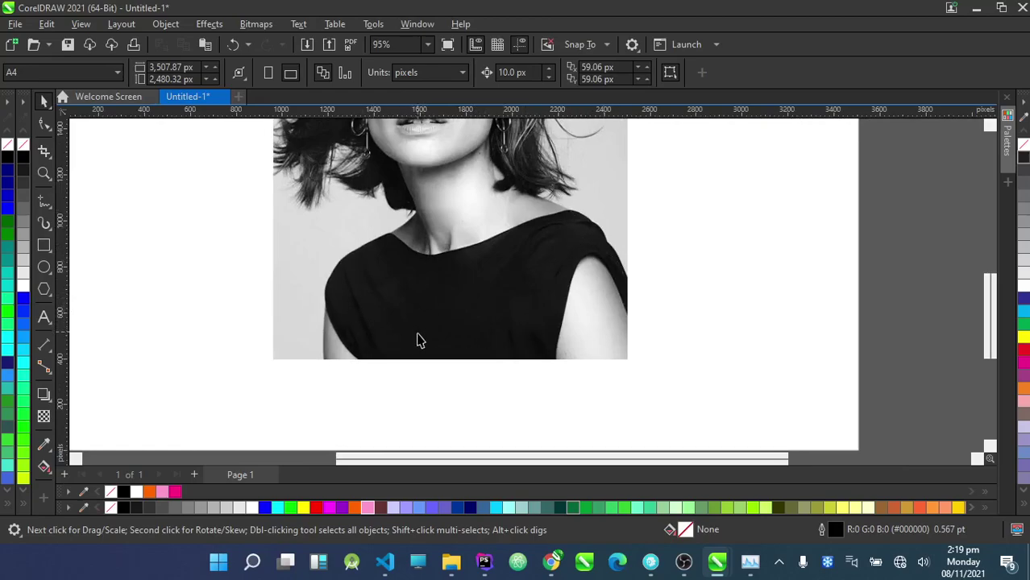
scroll(461, 306, up, 1)
scroll(453, 346, down, 2)
scroll(414, 370, up, 2)
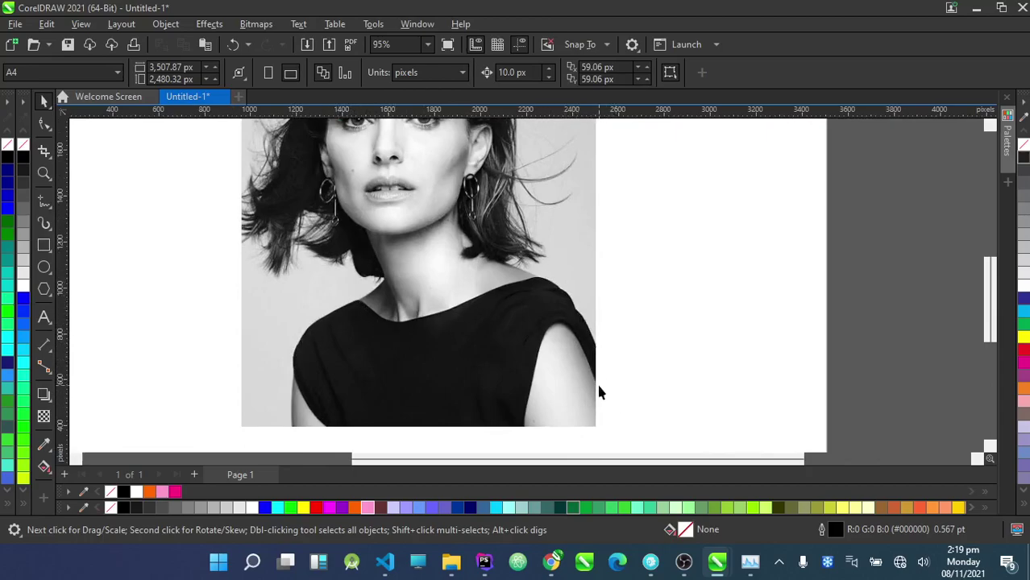
scroll(395, 307, down, 1)
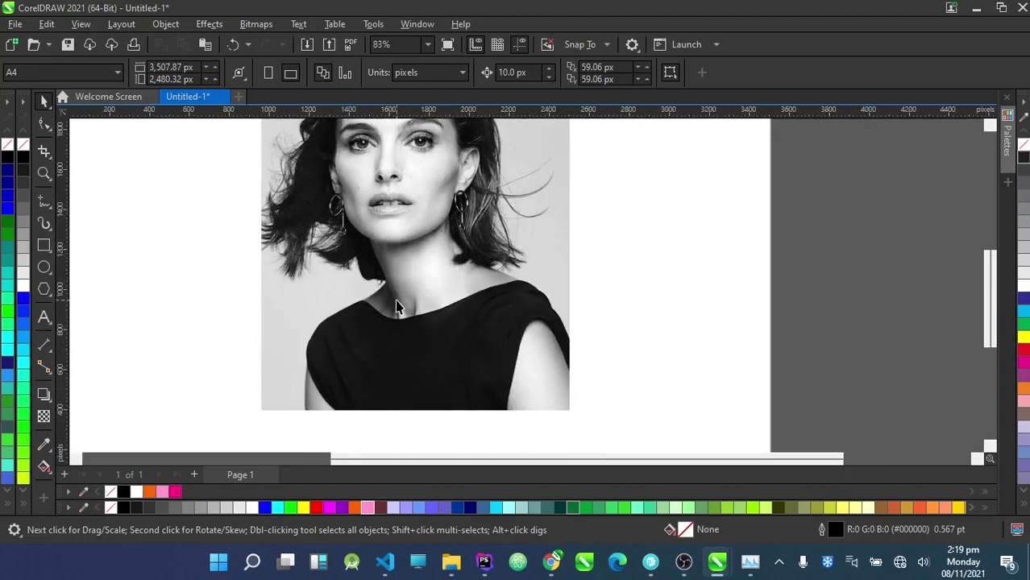
scroll(395, 308, down, 2)
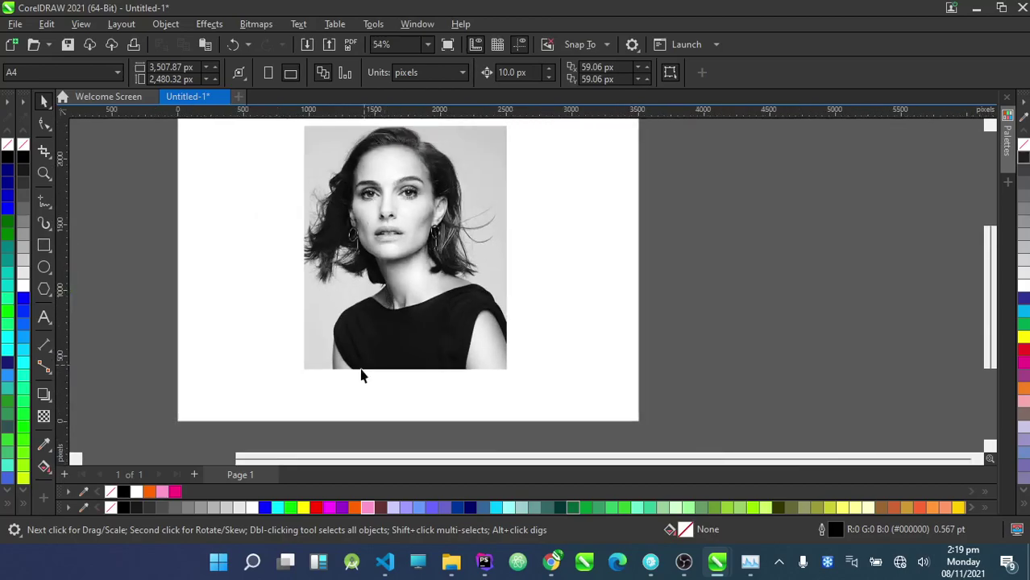
Start a Pen tool path at the dress's bottom-left corner and trace up the left armhole edge
scroll(355, 367, up, 5)
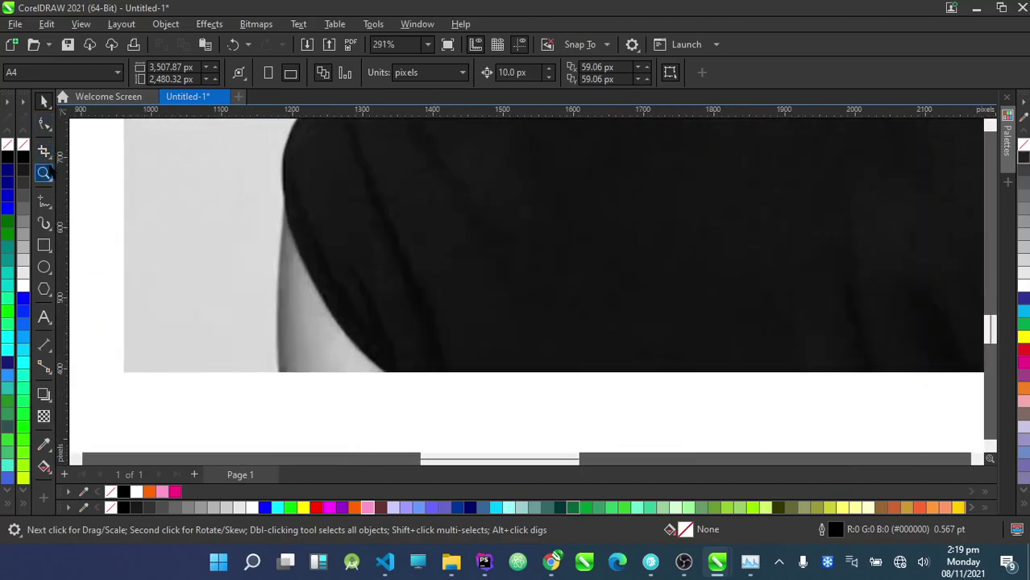
click(45, 202)
click(101, 232)
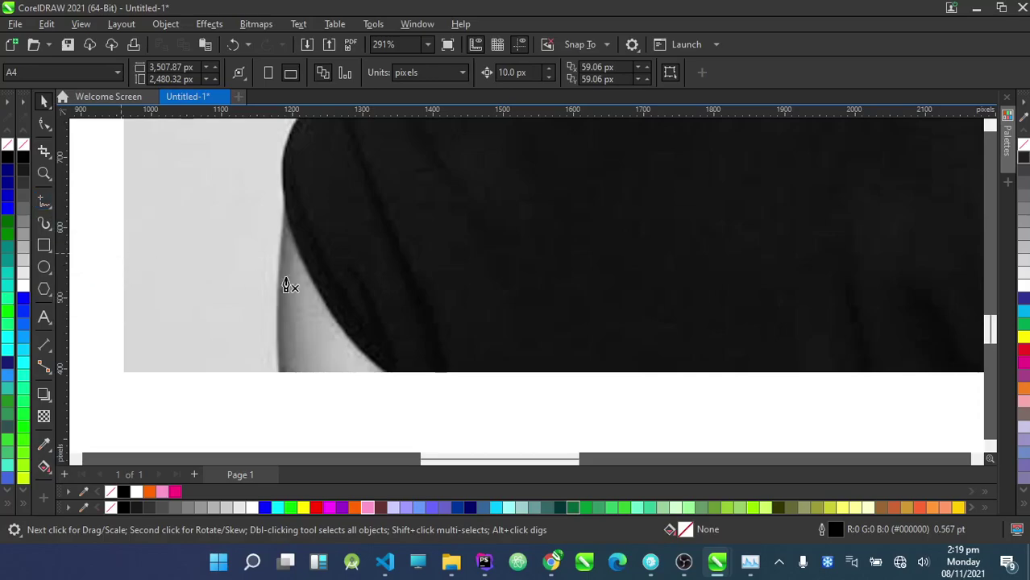
scroll(391, 380, up, 2)
scroll(318, 326, down, 1)
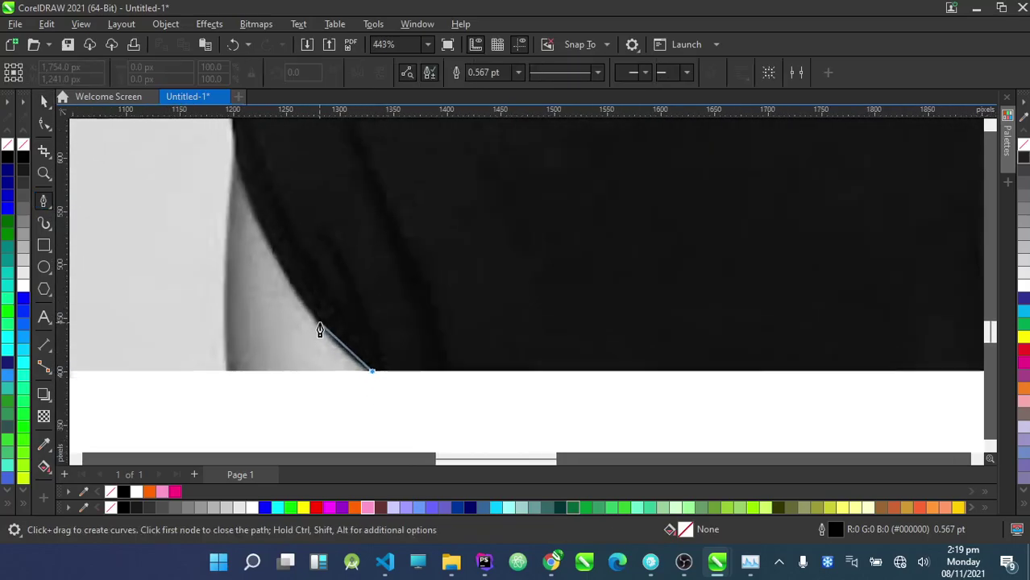
drag(285, 278, 238, 210)
scroll(262, 270, up, 1)
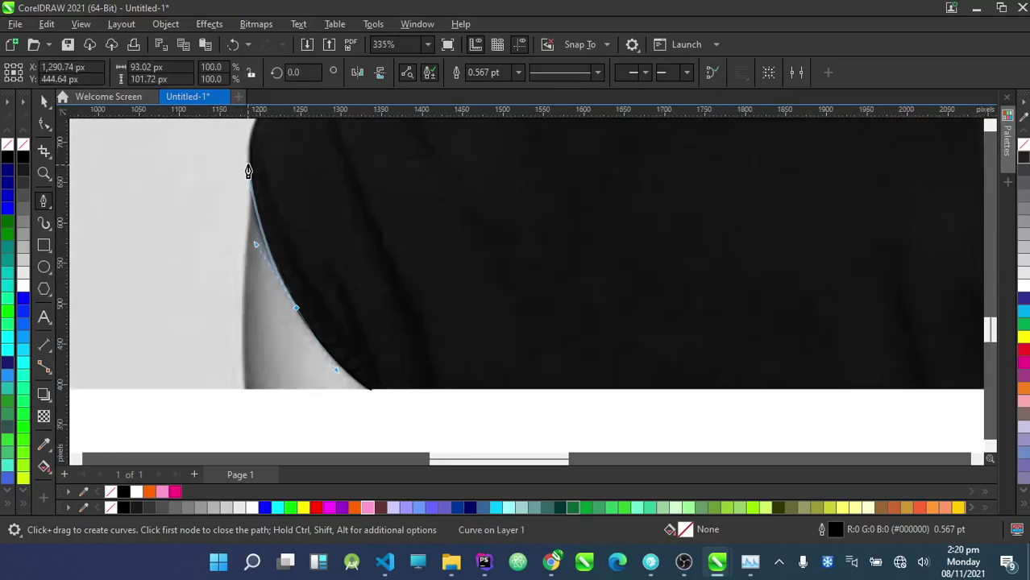
scroll(248, 168, up, 1)
mouse_move(254, 175)
mouse_down()
mouse_move(252, 153)
mouse_move(260, 187)
mouse_up()
Continue the path around the dress's left shoulder and along its top edge to the neckline corner
scroll(264, 387, down, 1)
scroll(264, 145, up, 2)
drag(287, 271, 311, 223)
scroll(320, 334, down, 2)
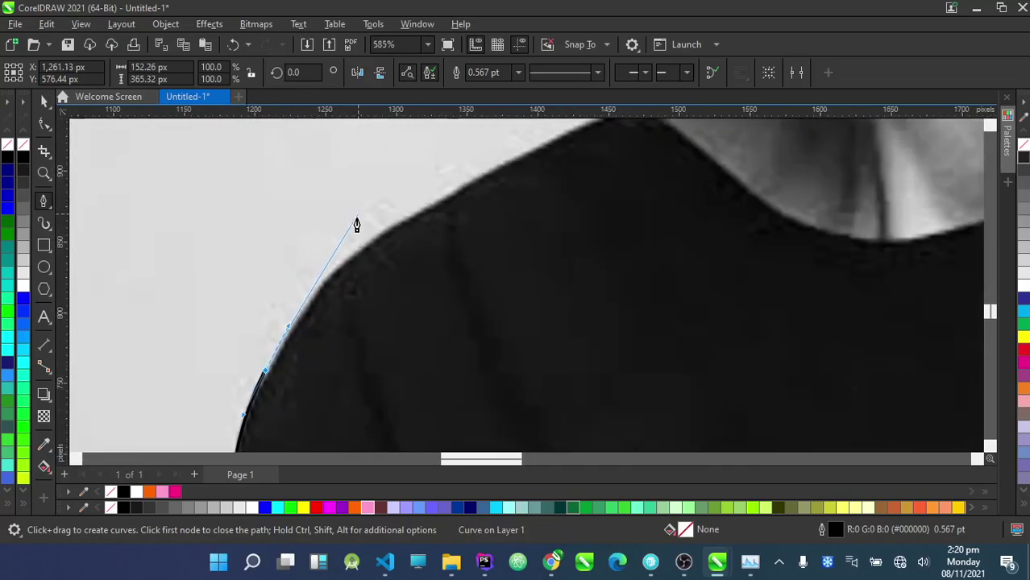
drag(359, 247, 383, 228)
scroll(386, 227, down, 1)
scroll(436, 161, up, 1)
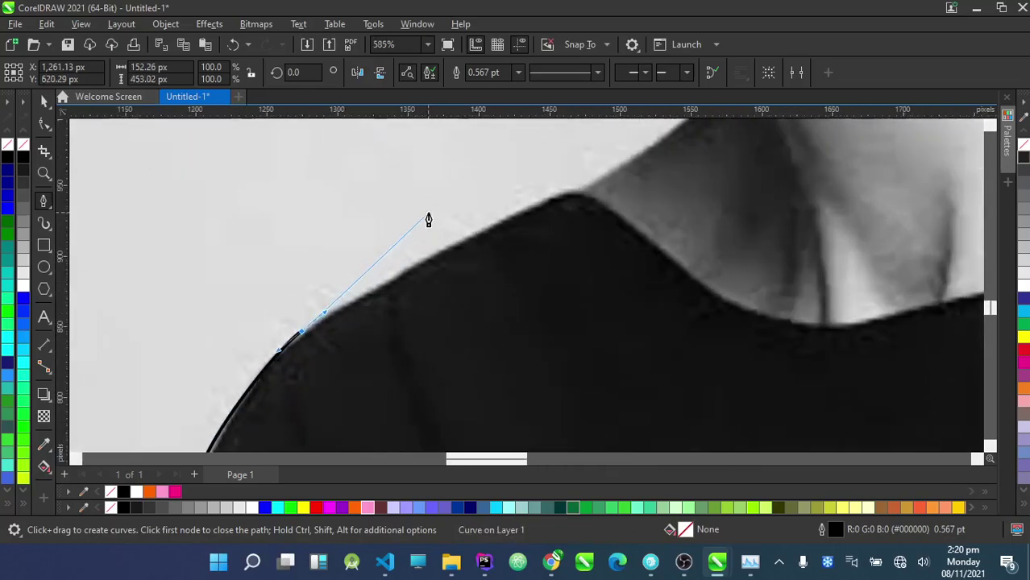
drag(420, 264, 459, 248)
drag(513, 216, 590, 196)
Trace the neckline from the left shoulder corner down through its lowest point below the throat
scroll(603, 194, up, 5)
scroll(694, 234, up, 2)
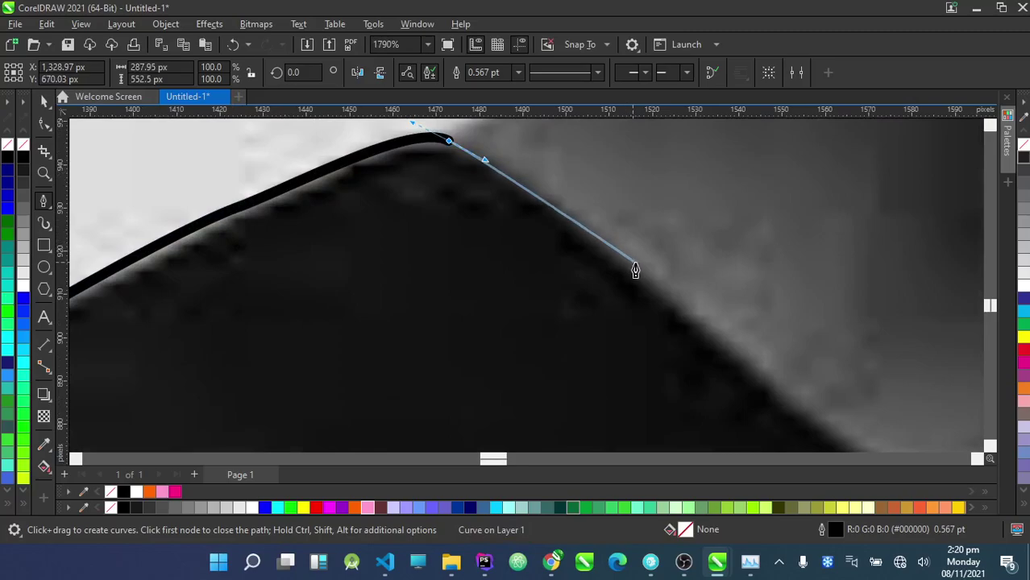
drag(683, 305, 749, 372)
scroll(684, 282, down, 2)
scroll(794, 332, up, 2)
scroll(925, 317, up, 2)
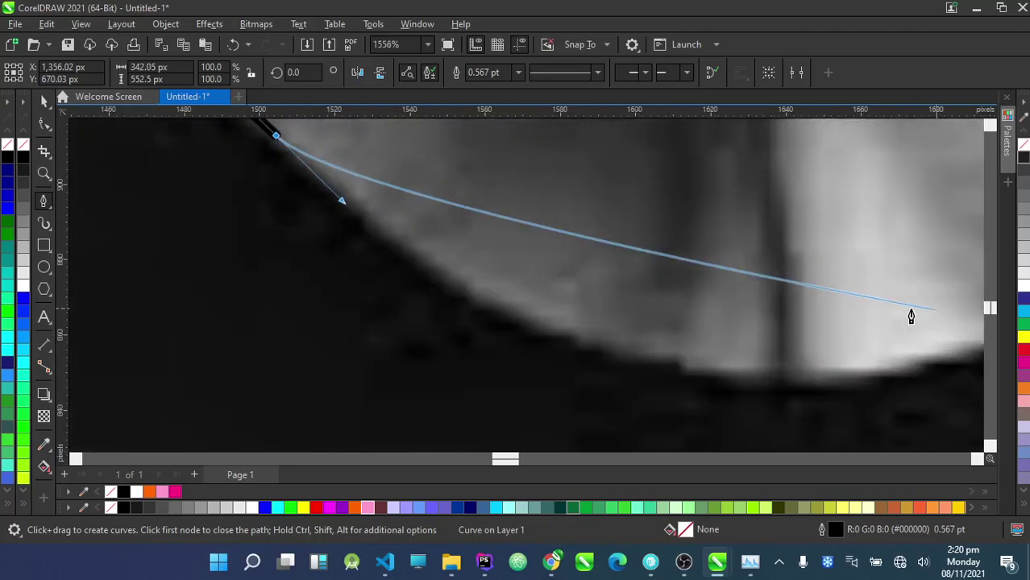
drag(530, 326, 632, 361)
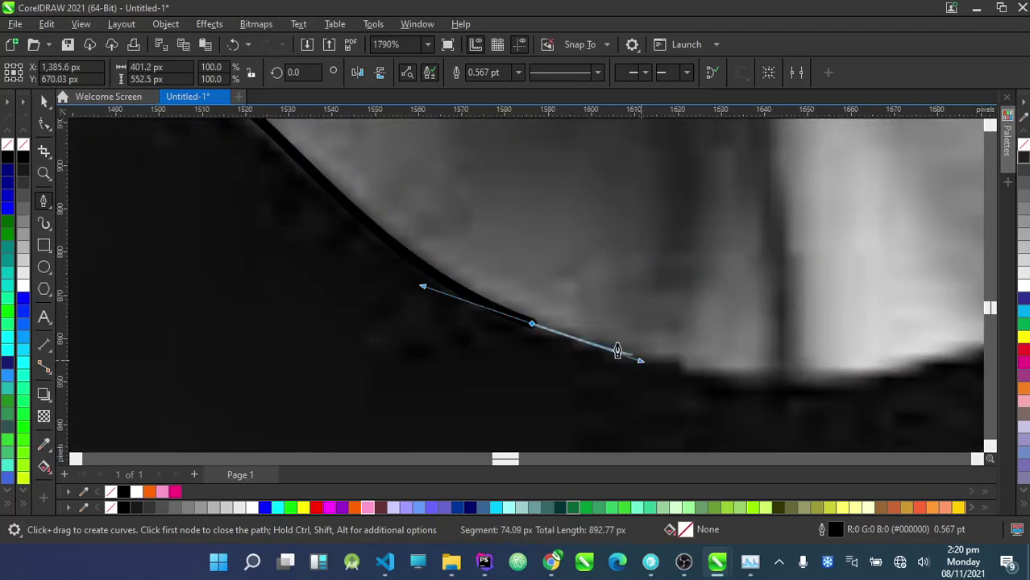
scroll(632, 361, down, 2)
scroll(766, 379, up, 2)
drag(660, 310, 867, 272)
Continue the path along the rising right half of the neckline toward the right shoulder
scroll(784, 283, down, 2)
scroll(789, 263, up, 2)
scroll(866, 273, down, 2)
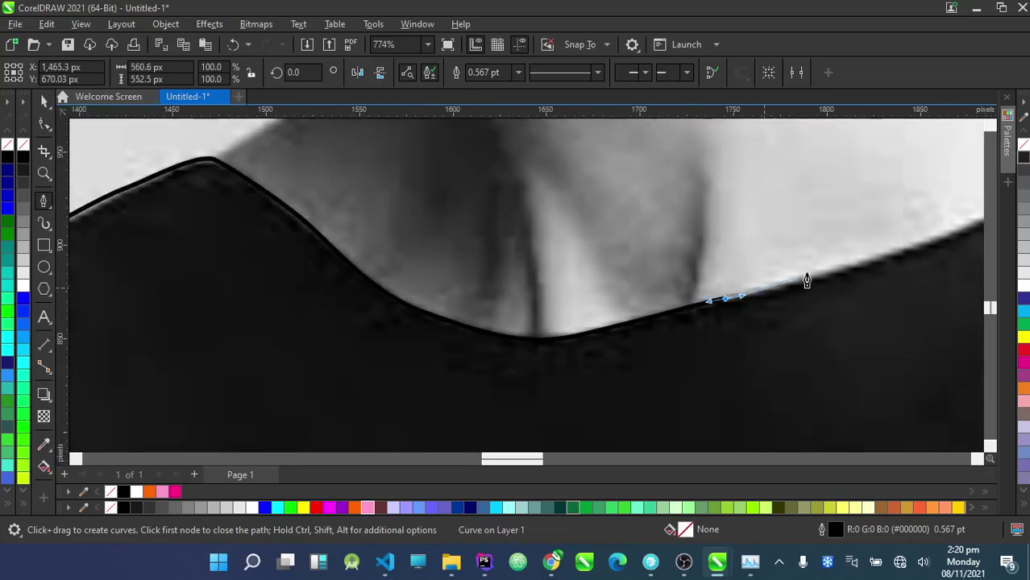
scroll(877, 258, up, 6)
click(868, 262)
scroll(645, 311, down, 6)
scroll(850, 235, up, 4)
drag(823, 266, 874, 237)
scroll(588, 262, down, 10)
scroll(785, 184, up, 7)
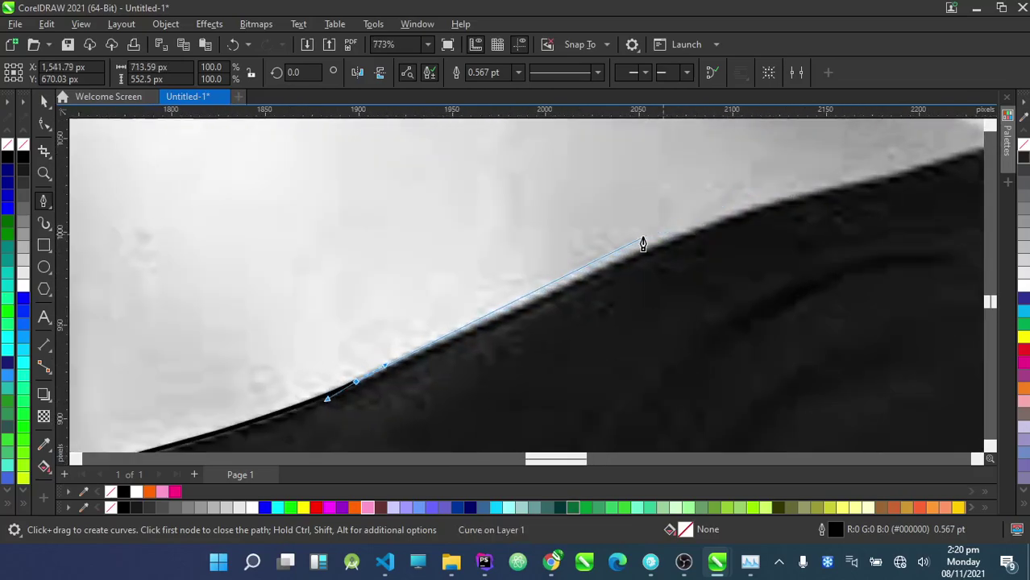
drag(644, 248, 701, 229)
drag(830, 192, 855, 185)
Trace the dress edge over the crest of the right shoulder and onto its outer slope
scroll(821, 179, down, 3)
scroll(672, 222, up, 4)
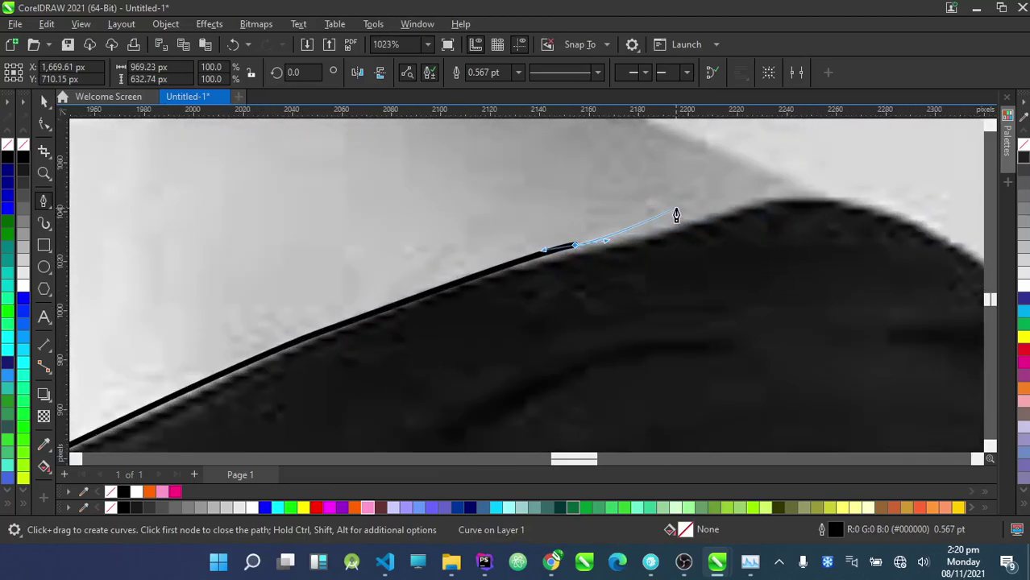
drag(580, 251, 650, 236)
drag(735, 210, 949, 237)
scroll(650, 200, down, 3)
scroll(642, 180, up, 2)
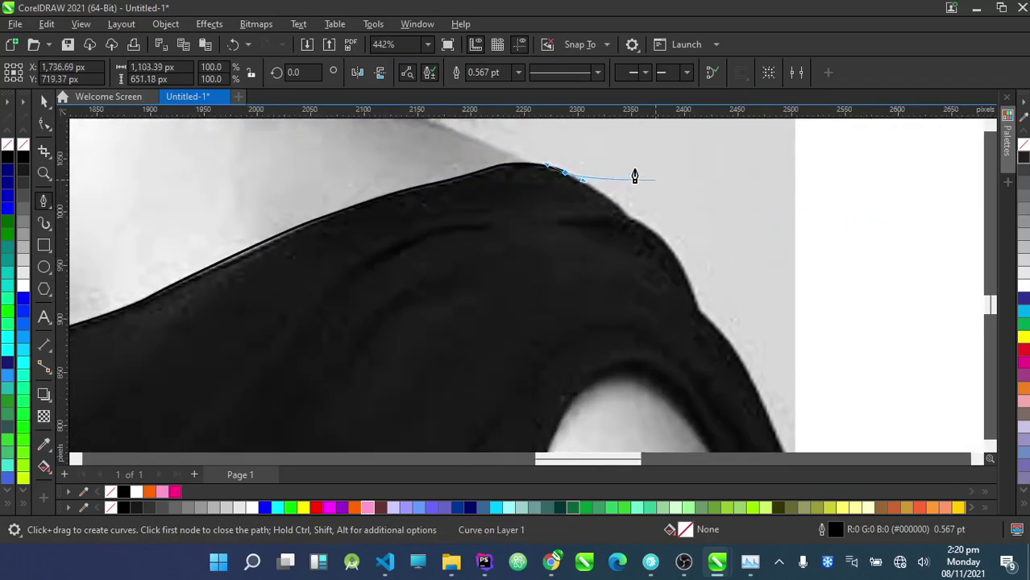
scroll(605, 227, up, 1)
drag(651, 278, 665, 285)
drag(741, 345, 765, 277)
Trace the outer edge of the right shoulder down to the photo's right border
scroll(806, 322, up, 1)
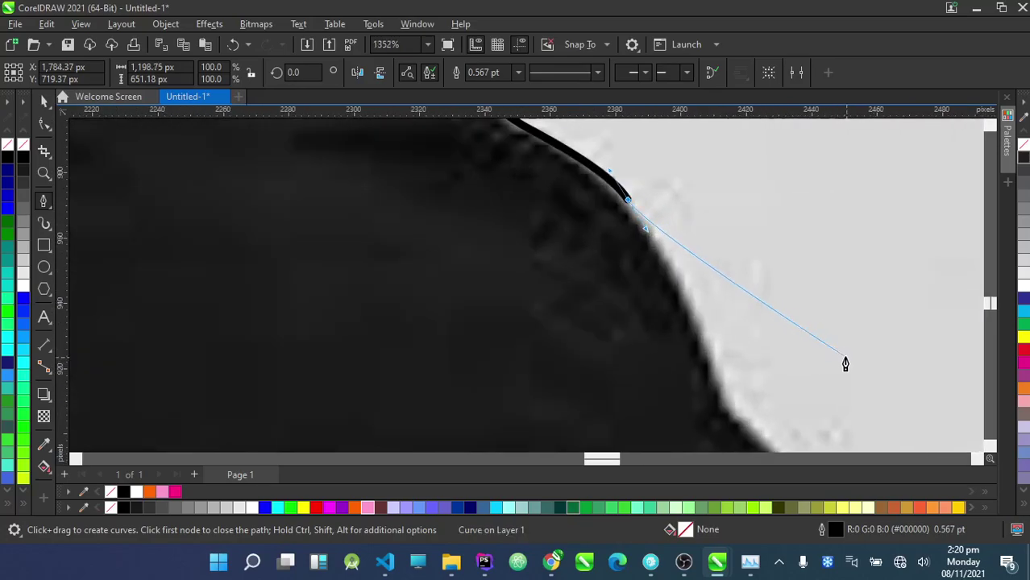
drag(689, 313, 769, 424)
scroll(714, 350, down, 4)
scroll(758, 382, up, 5)
scroll(711, 333, up, 1)
scroll(770, 433, down, 1)
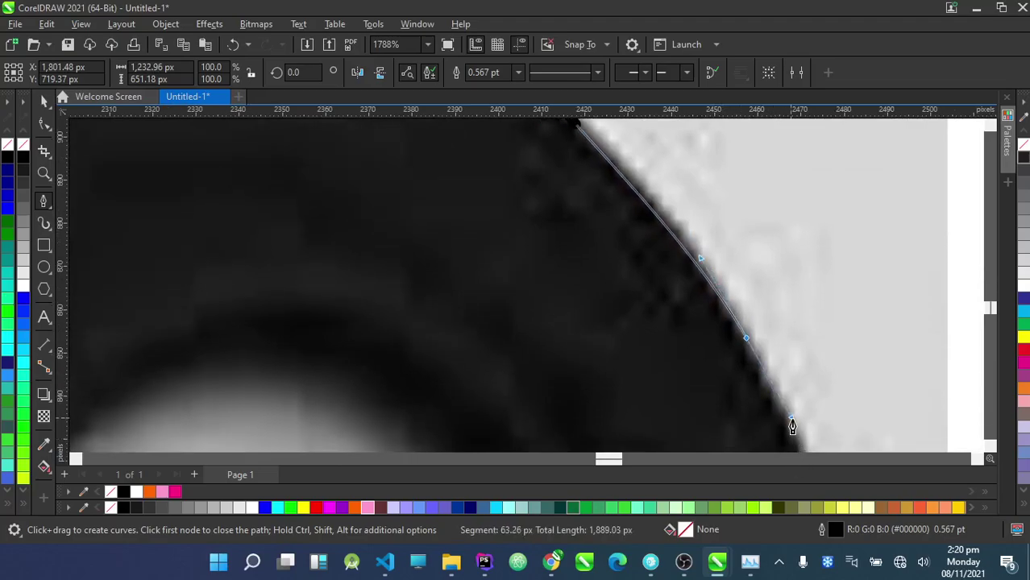
scroll(700, 257, down, 1)
scroll(774, 316, down, 2)
scroll(851, 372, up, 3)
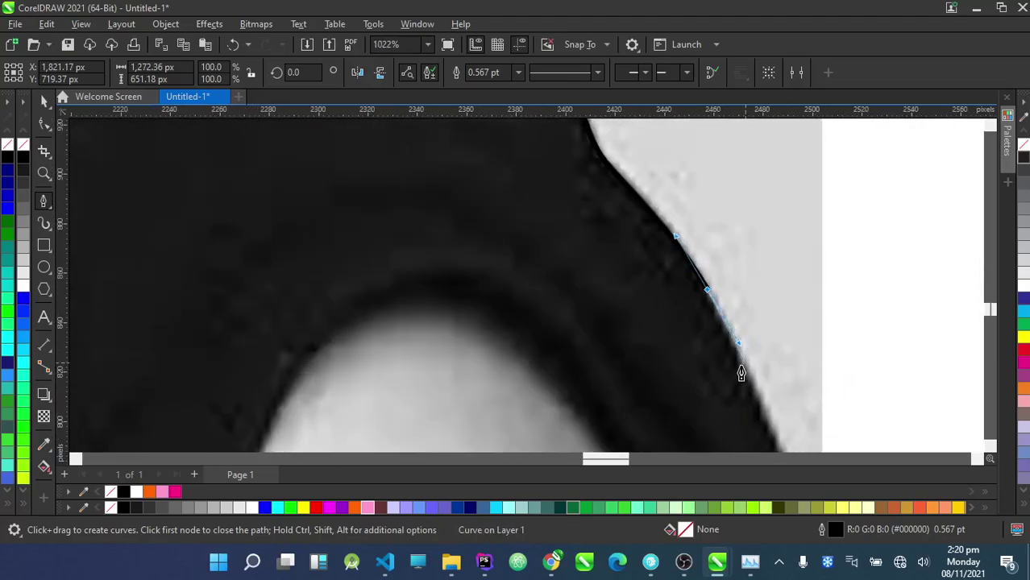
click(766, 416)
scroll(731, 272, down, 2)
scroll(681, 292, up, 1)
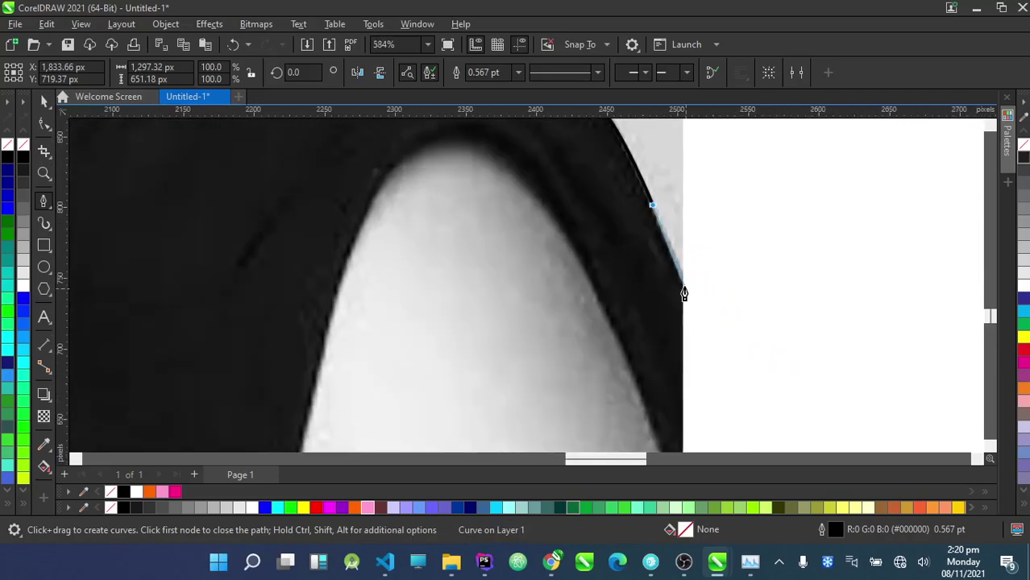
click(686, 293)
Add a straight segment down the photo's right border to the point where the right armhole edge begins
scroll(686, 242, down, 1)
scroll(698, 420, up, 1)
scroll(681, 396, down, 1)
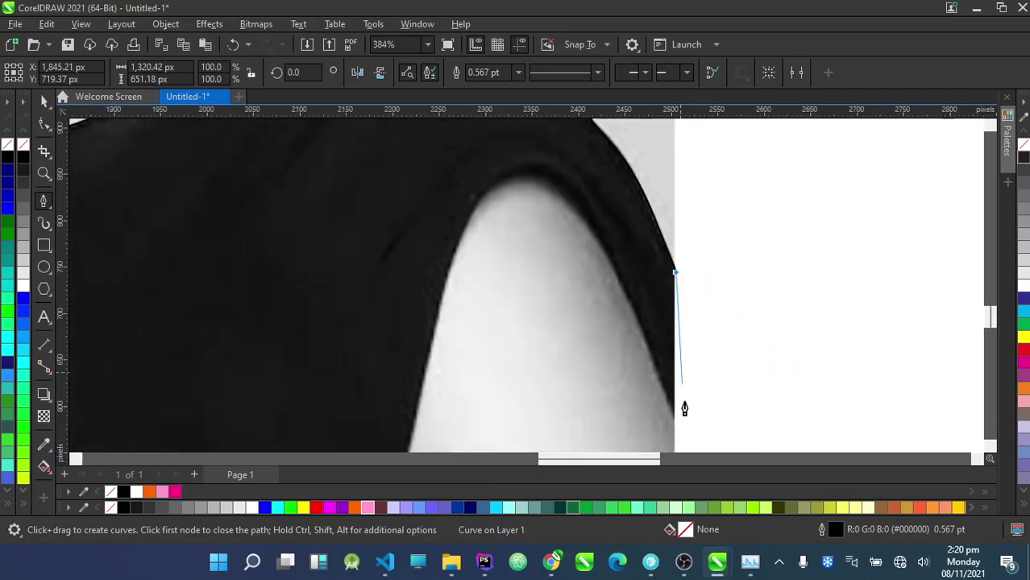
scroll(663, 408, up, 1)
click(663, 408)
Trace the right armhole edge from the photo's right border over its crest onto the inner slope
scroll(661, 378, down, 2)
scroll(574, 242, up, 2)
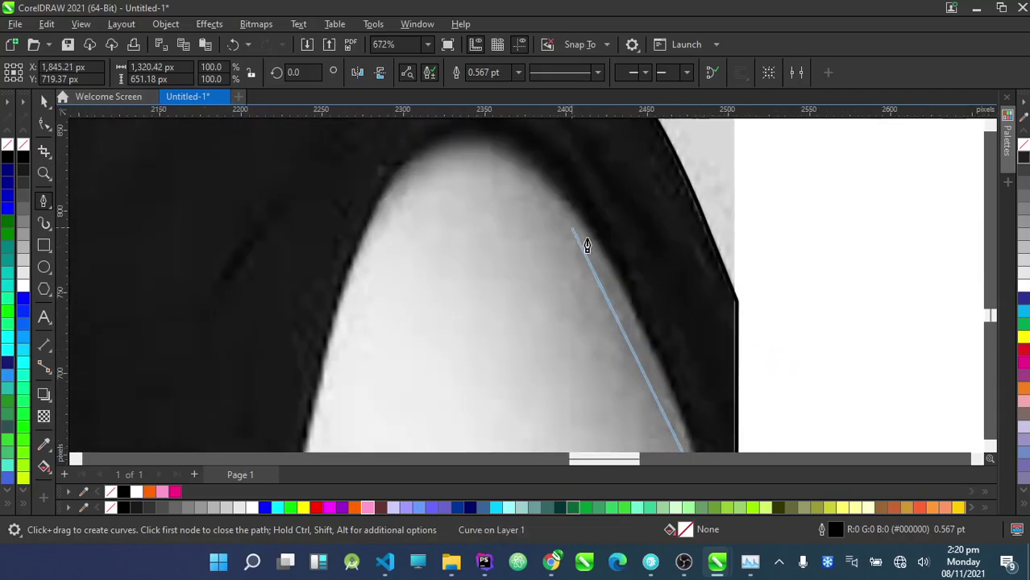
drag(609, 259, 565, 188)
drag(457, 142, 395, 148)
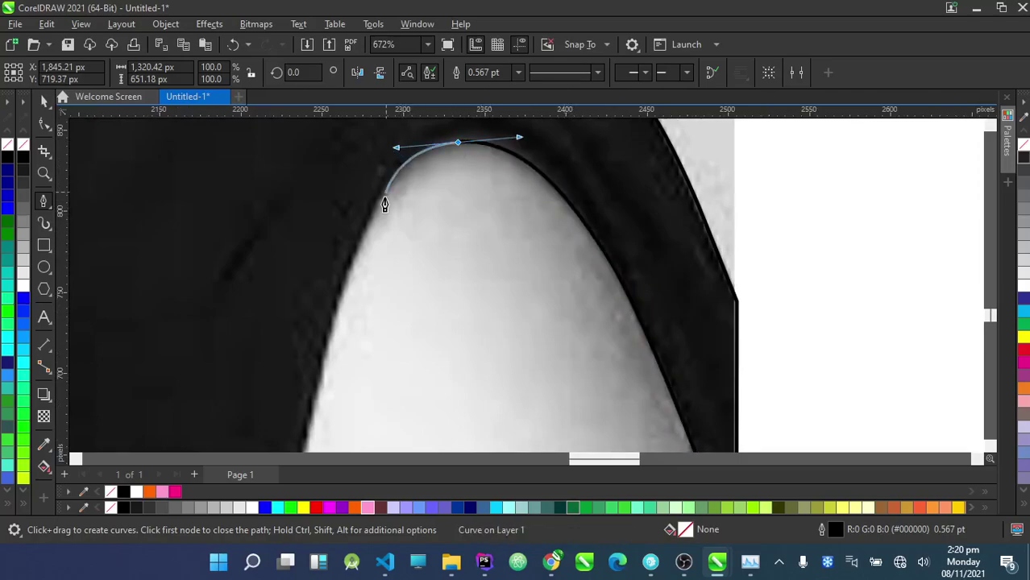
click(360, 251)
Trace the armhole's inner edge down to the photo's bottom border
scroll(382, 196, down, 3)
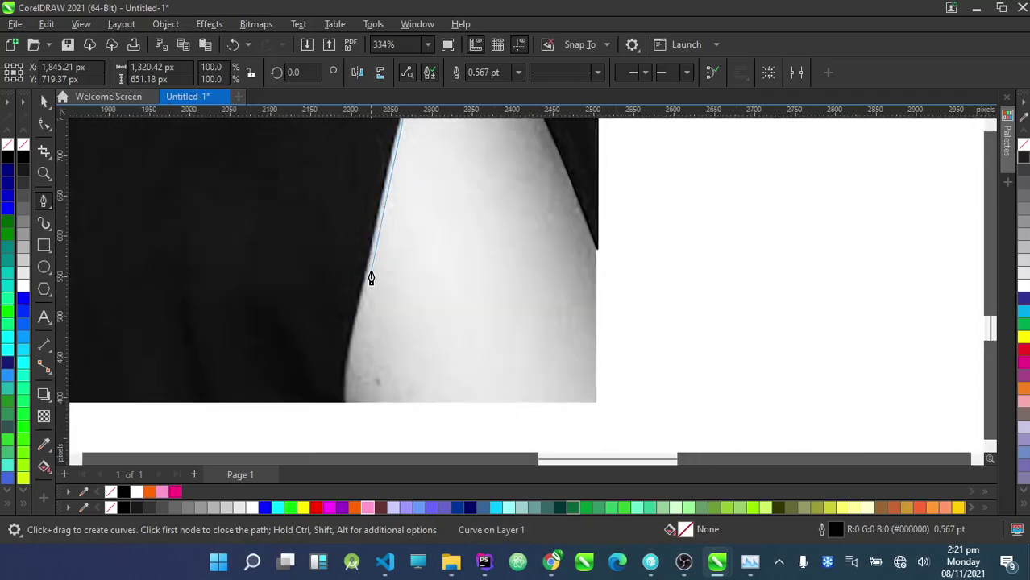
click(363, 281)
scroll(361, 286, down, 3)
scroll(348, 289, up, 5)
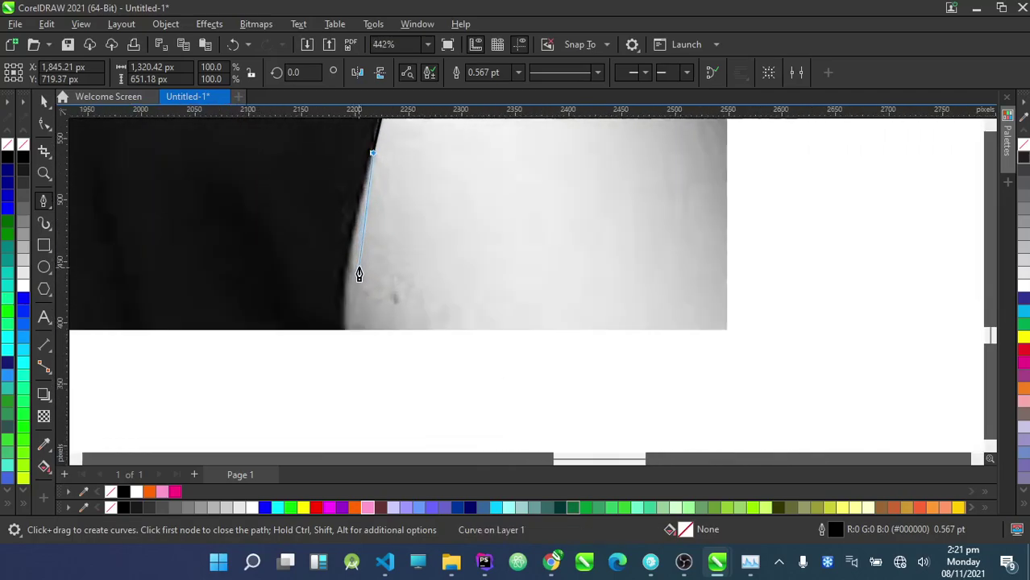
click(345, 331)
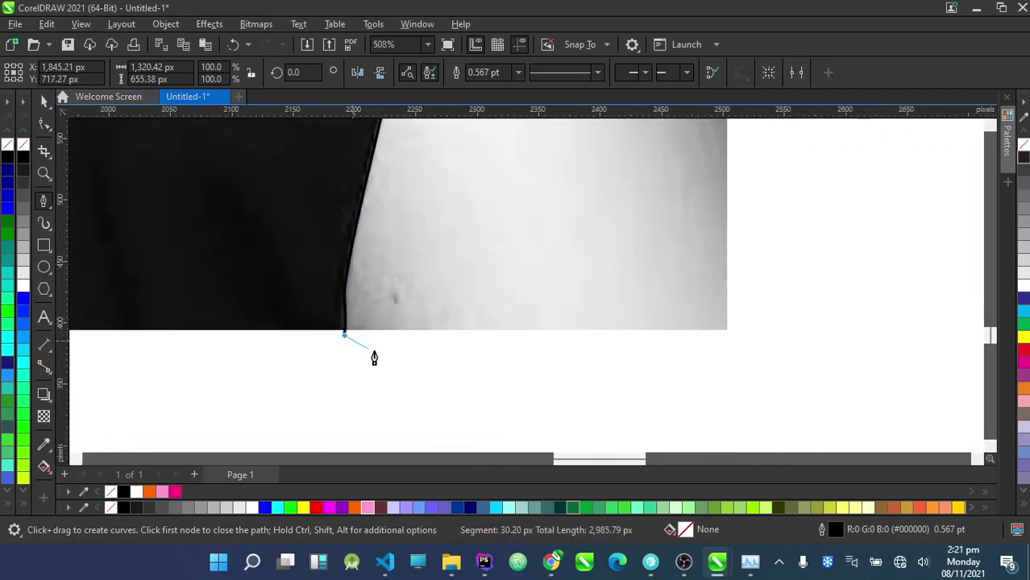
Close the dress outline with a straight segment along the photo's bottom border back to the starting node
scroll(356, 350, down, 4)
scroll(324, 324, up, 4)
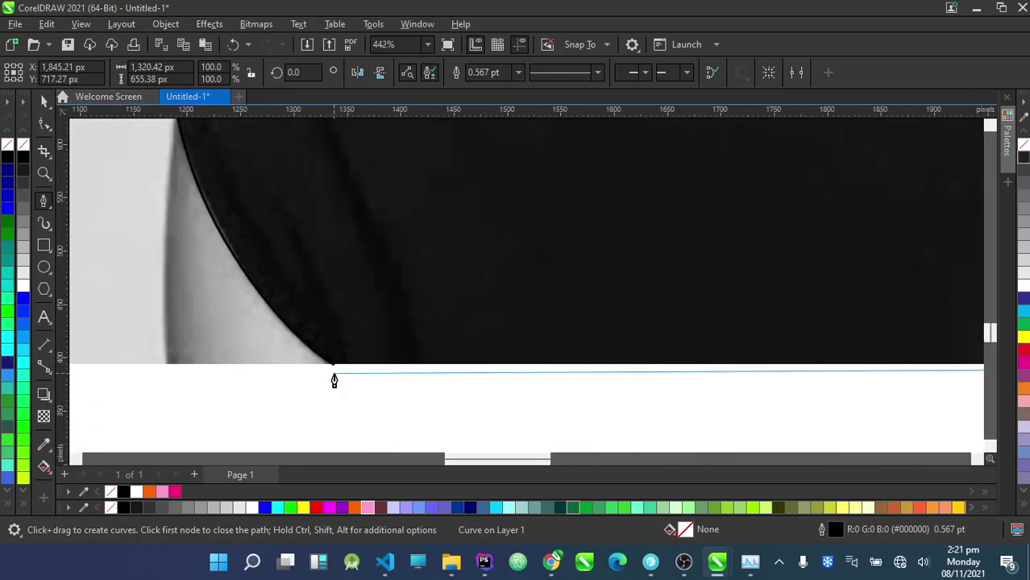
click(332, 375)
double_click(332, 380)
scroll(347, 399, down, 5)
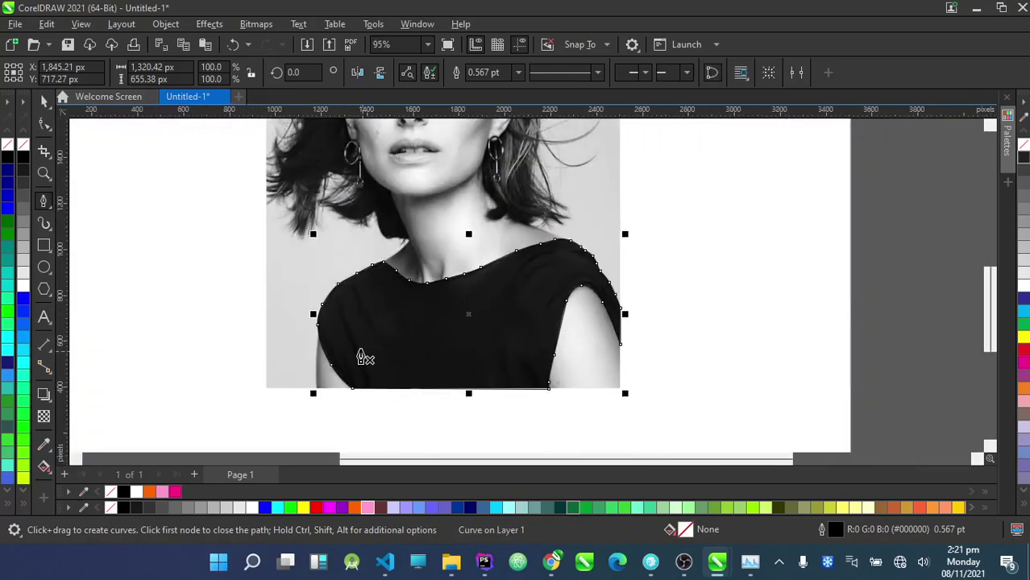
Try several grey fills and then magenta on the traced dress shape
click(42, 100)
scroll(363, 278, down, 2)
scroll(363, 274, up, 2)
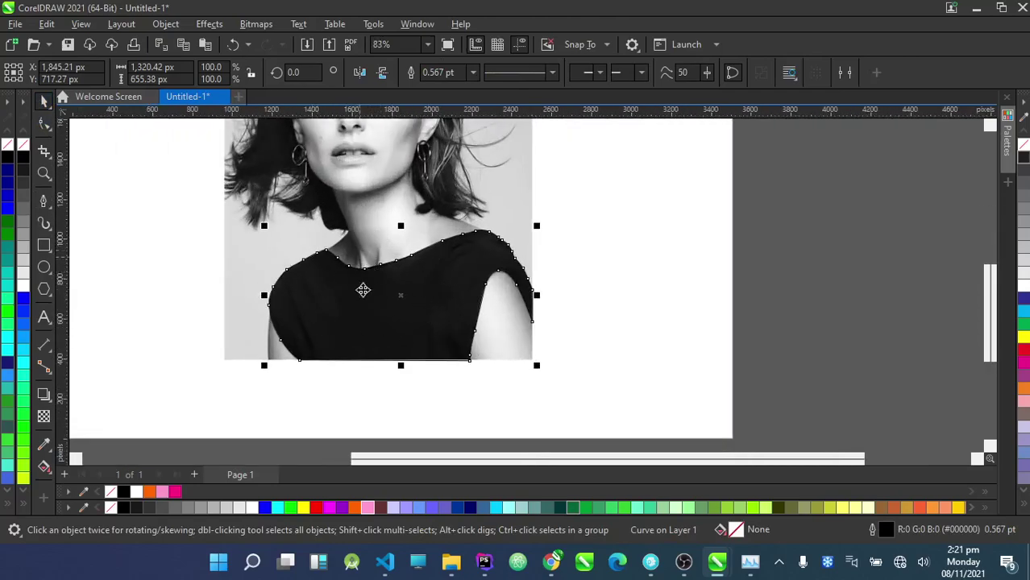
click(249, 508)
click(213, 508)
click(176, 508)
click(150, 508)
click(187, 508)
click(239, 508)
click(253, 508)
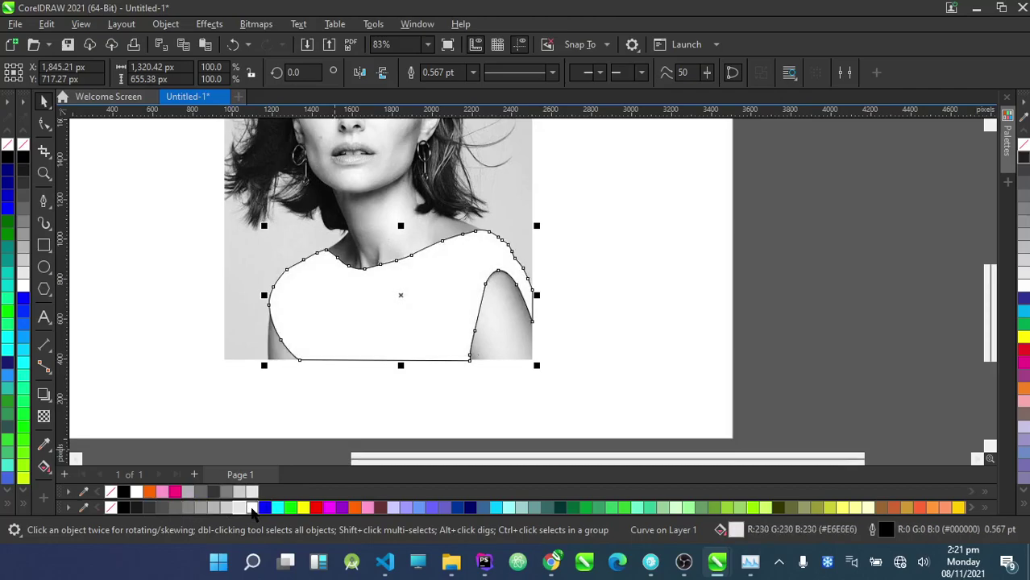
click(329, 508)
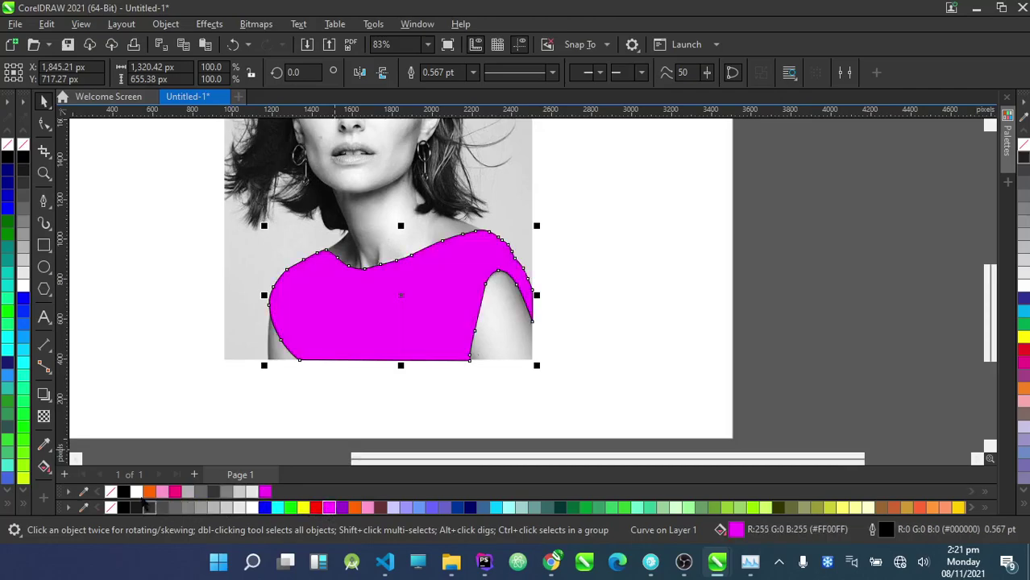
Remove the dress shape's outline and fill the shape with black
right_click(114, 493)
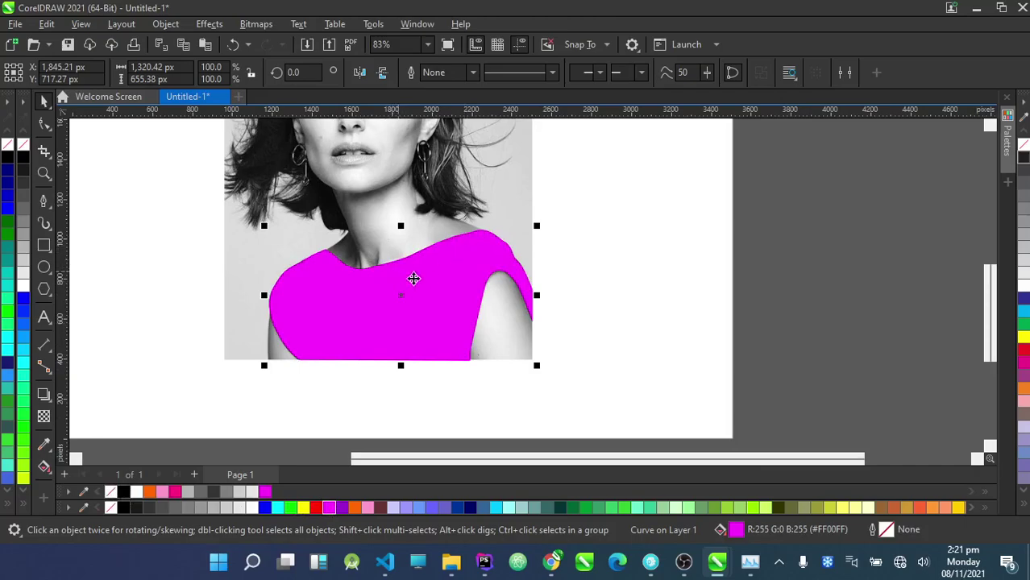
scroll(405, 276, down, 2)
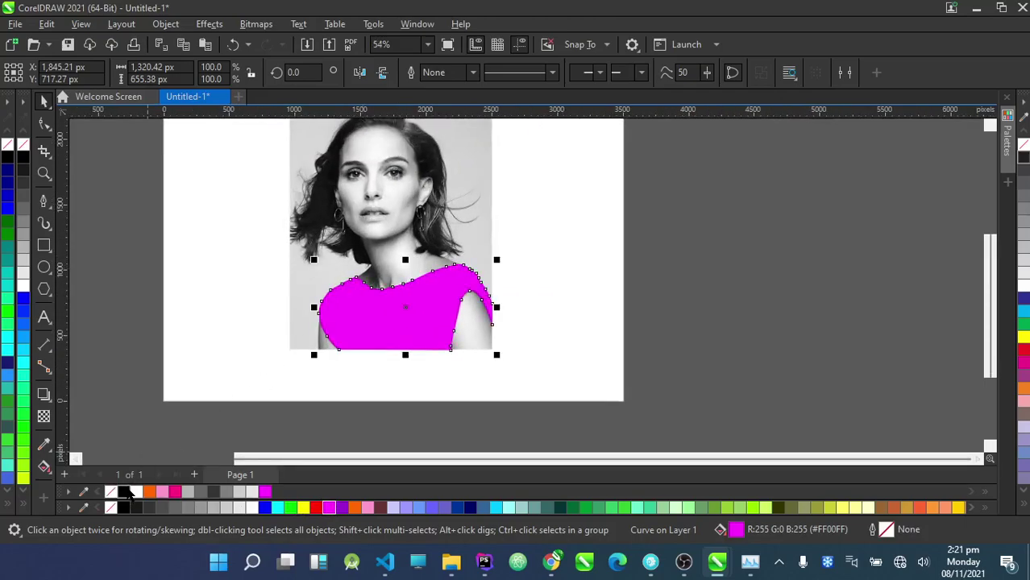
click(124, 493)
scroll(361, 315, up, 3)
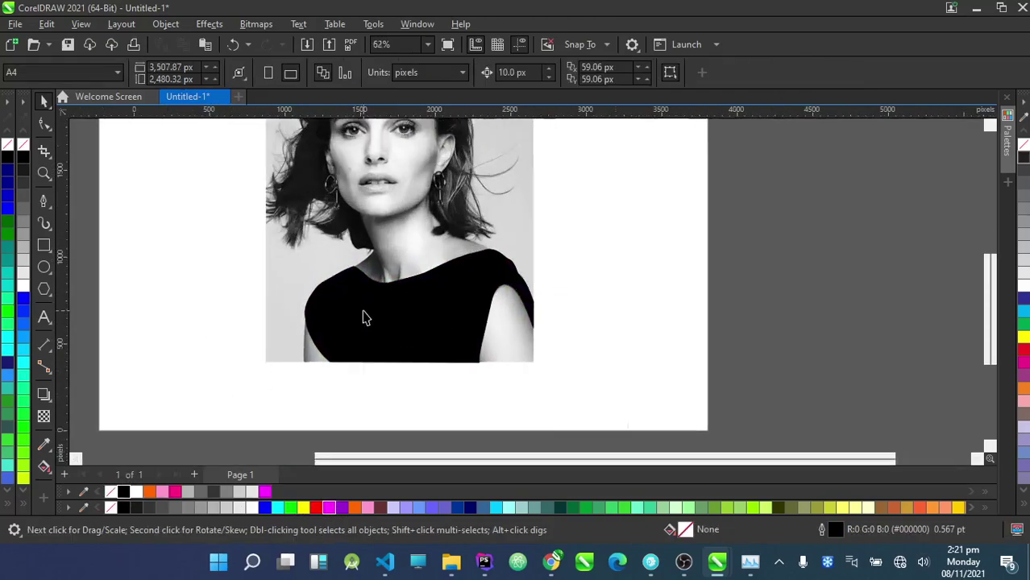
Try moving the black dress shape off the photo, and undo the move
drag(430, 338, 624, 342)
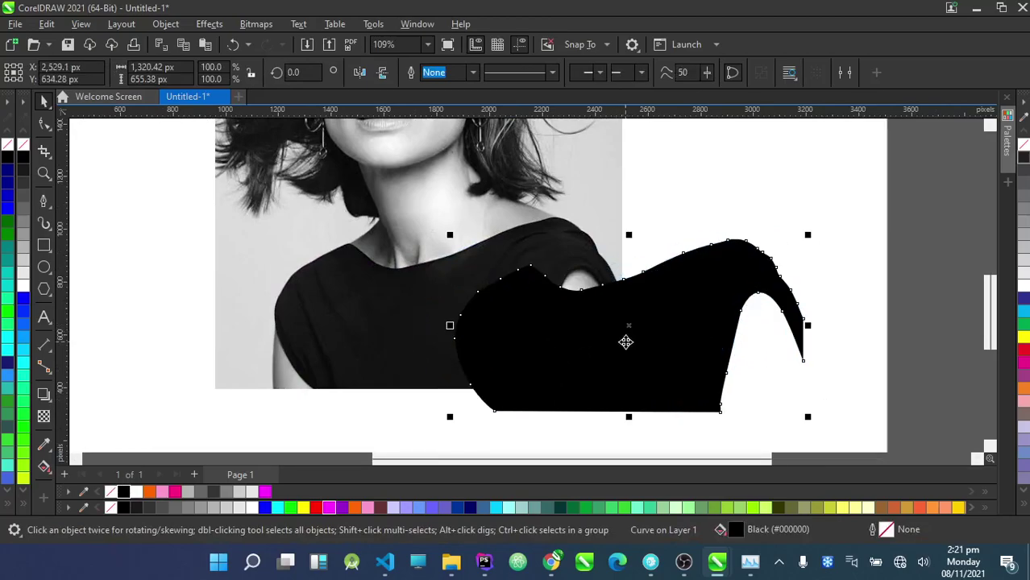
key(ctrl+z)
click(733, 335)
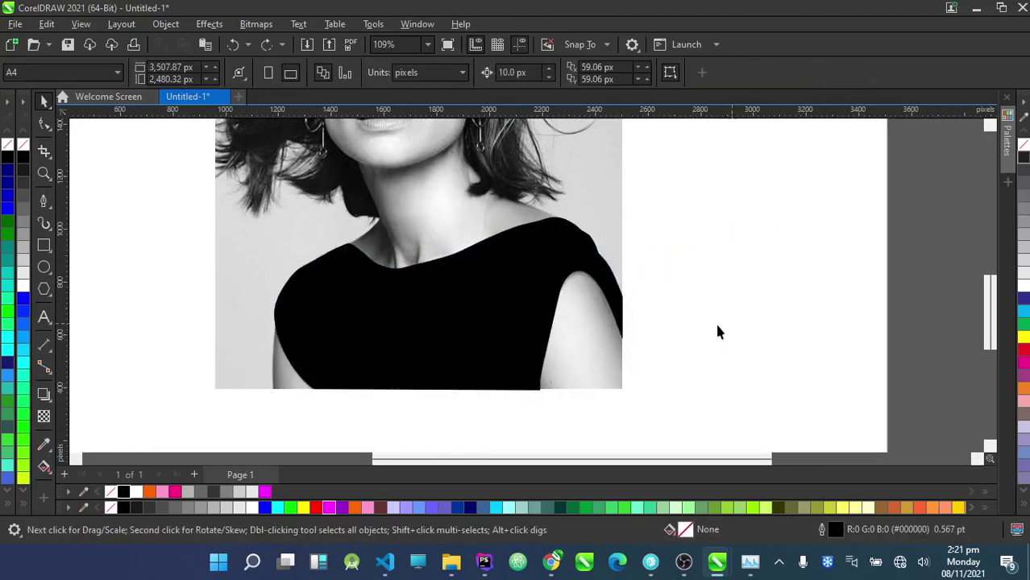
scroll(501, 428, down, 4)
Select the black dress shape together with the photo and intersect them to cut out the dress
click(511, 329)
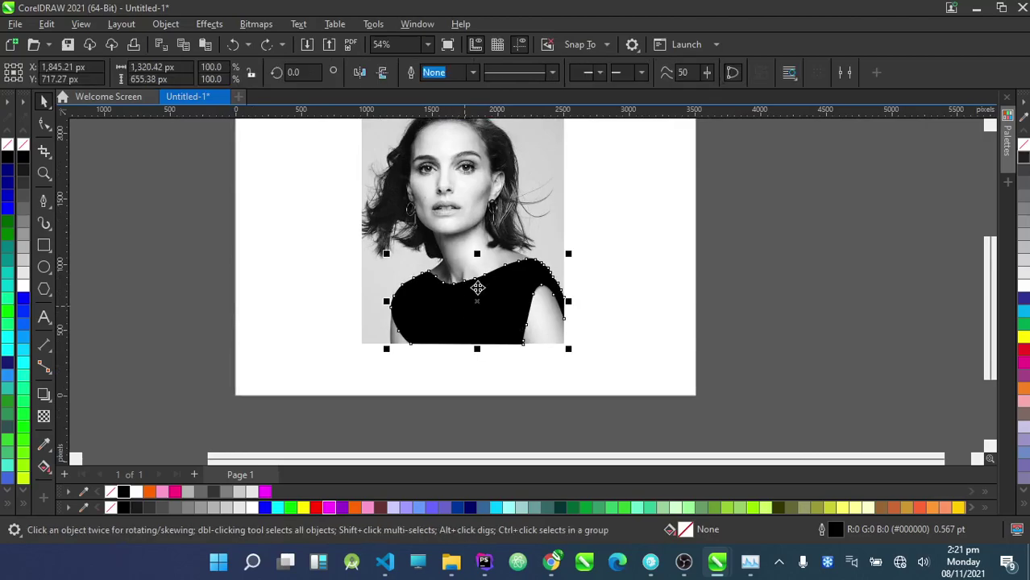
scroll(511, 211, down, 2)
scroll(510, 211, up, 3)
scroll(477, 320, down, 1)
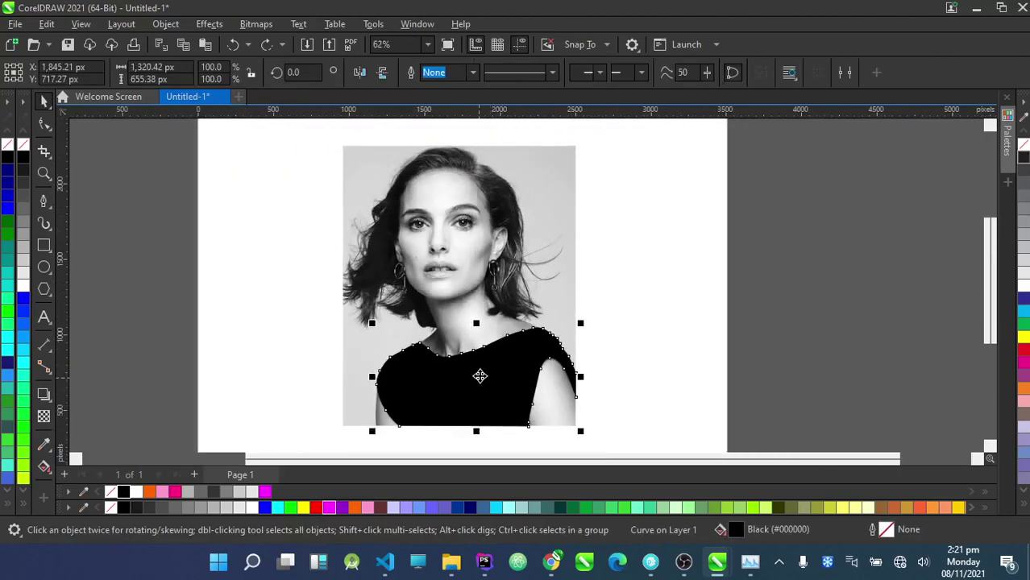
shift+click(466, 255)
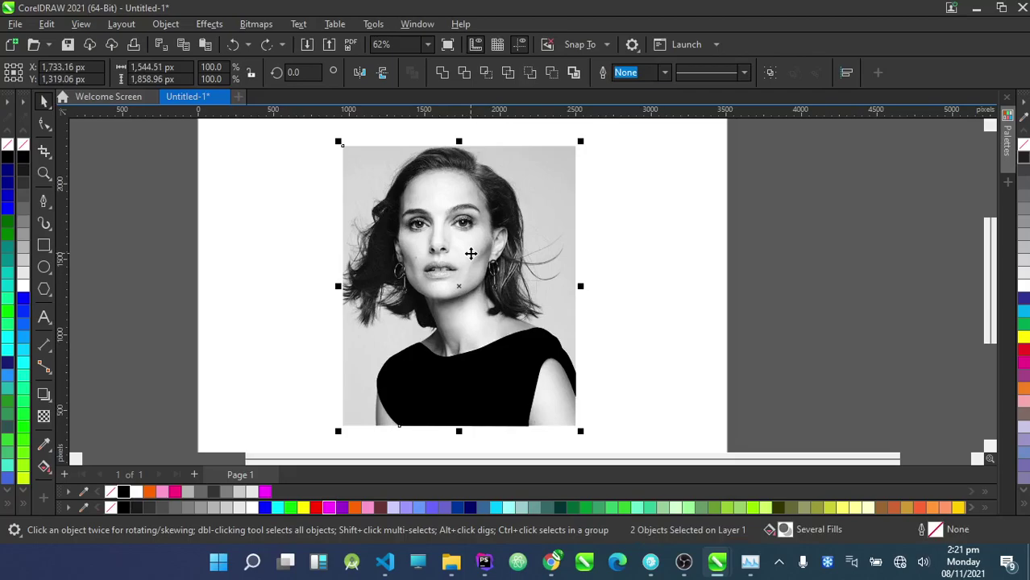
click(486, 74)
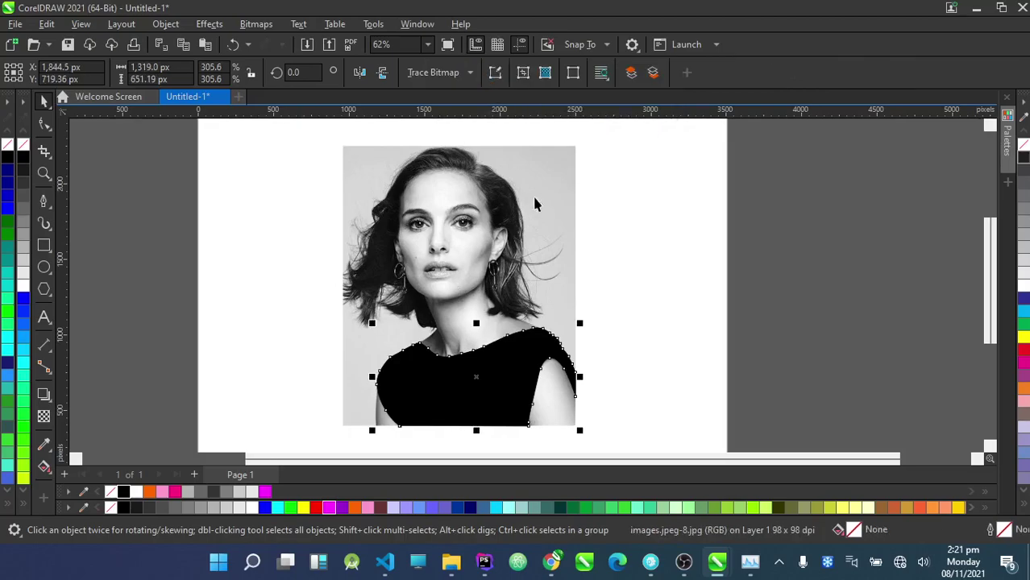
Move the black dress shape off the photo and delete it
click(631, 256)
scroll(524, 352, down, 1)
scroll(524, 353, up, 2)
drag(520, 357, 741, 308)
mouse_move(741, 308)
mouse_down()
mouse_move(688, 314)
mouse_move(729, 311)
mouse_up()
key(Delete)
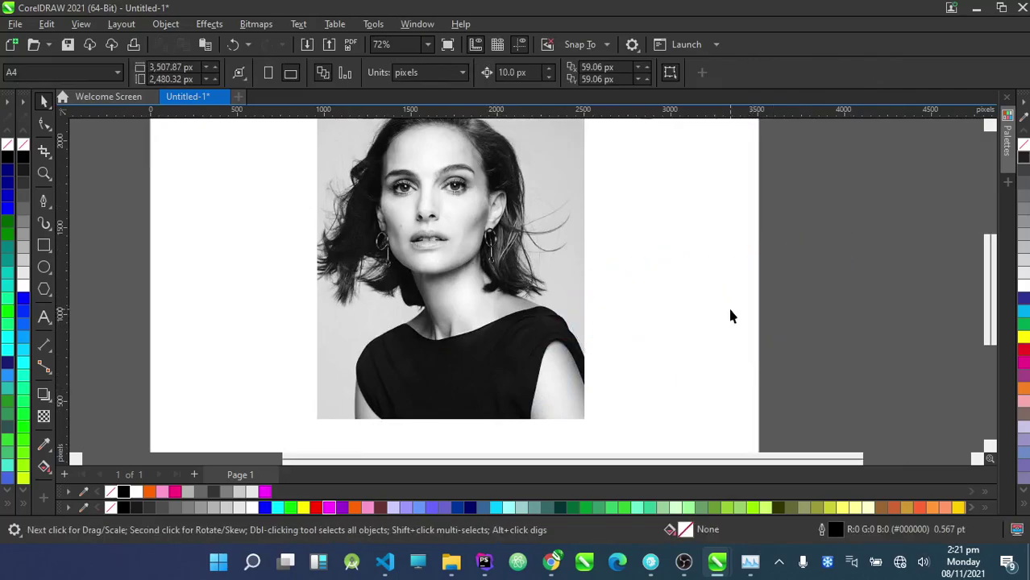
Try moving the dress cutout away from the photo, and undo the moves
scroll(519, 419, up, 1)
click(448, 348)
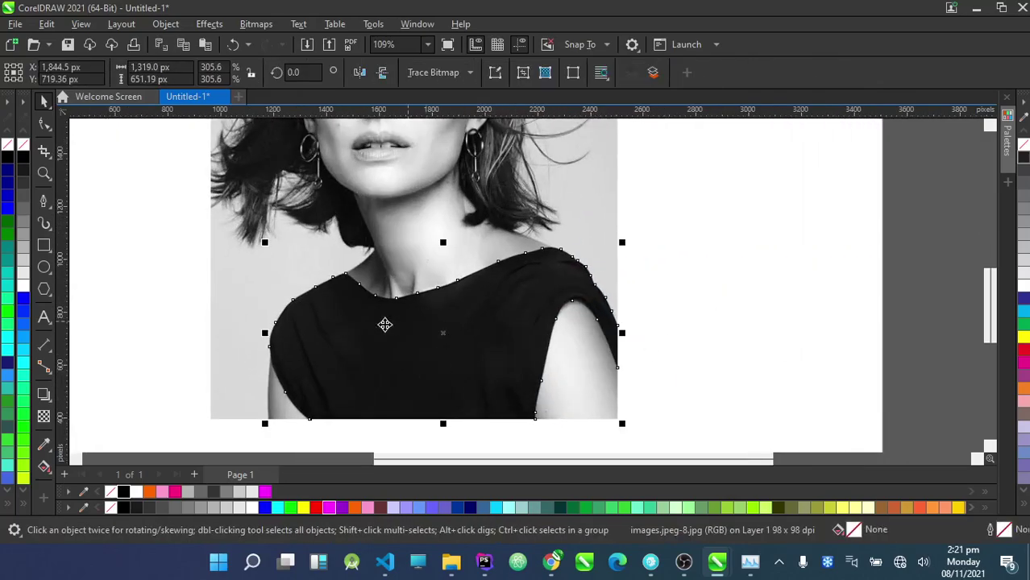
drag(478, 363, 545, 385)
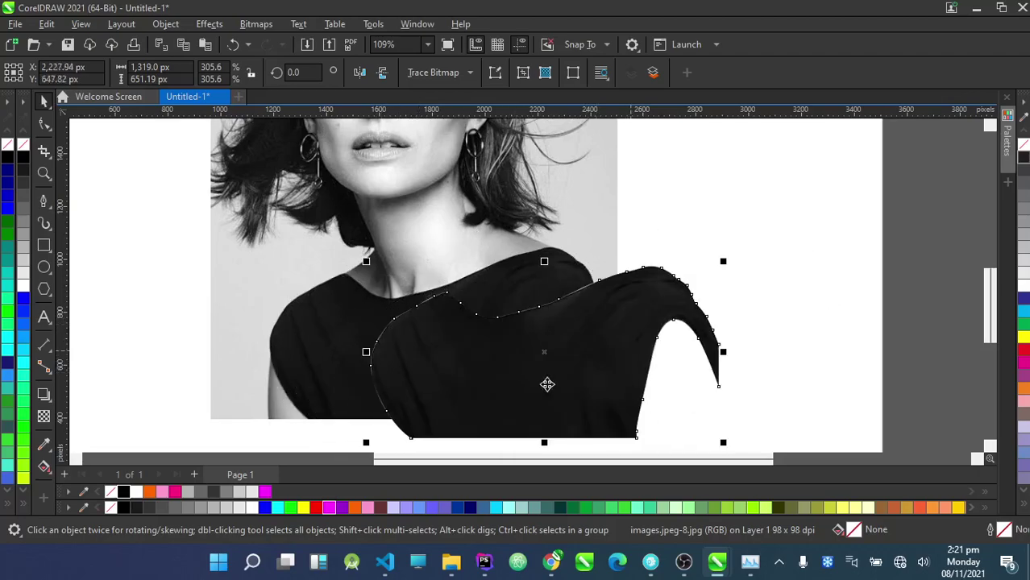
key(ctrl+z)
key(ctrl+z)
key(ctrl+z)
key(ctrl+z)
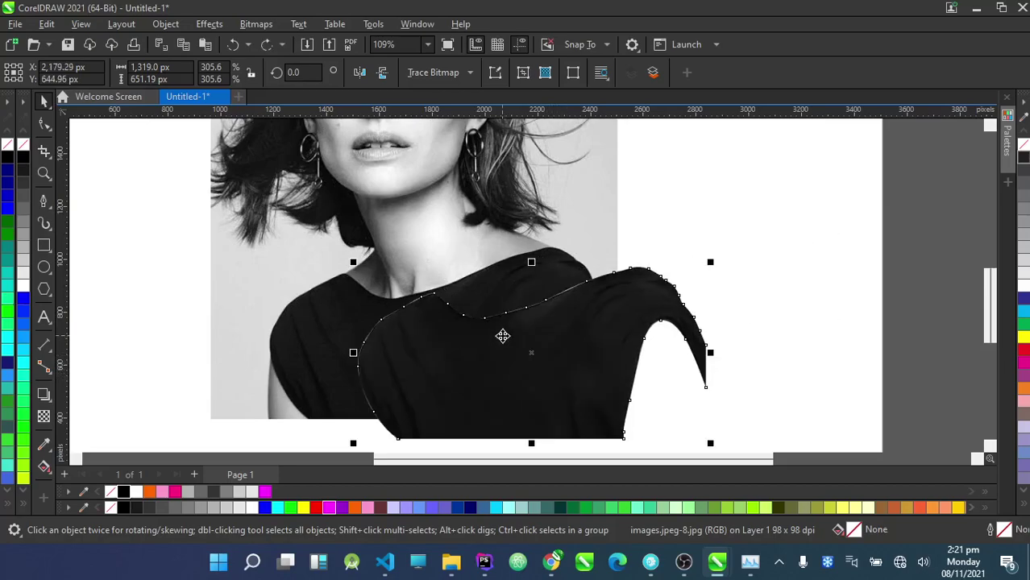
key(ctrl+z)
key(ctrl+z)
key(ctrl+z)
key(ctrl+z)
key(ctrl+z)
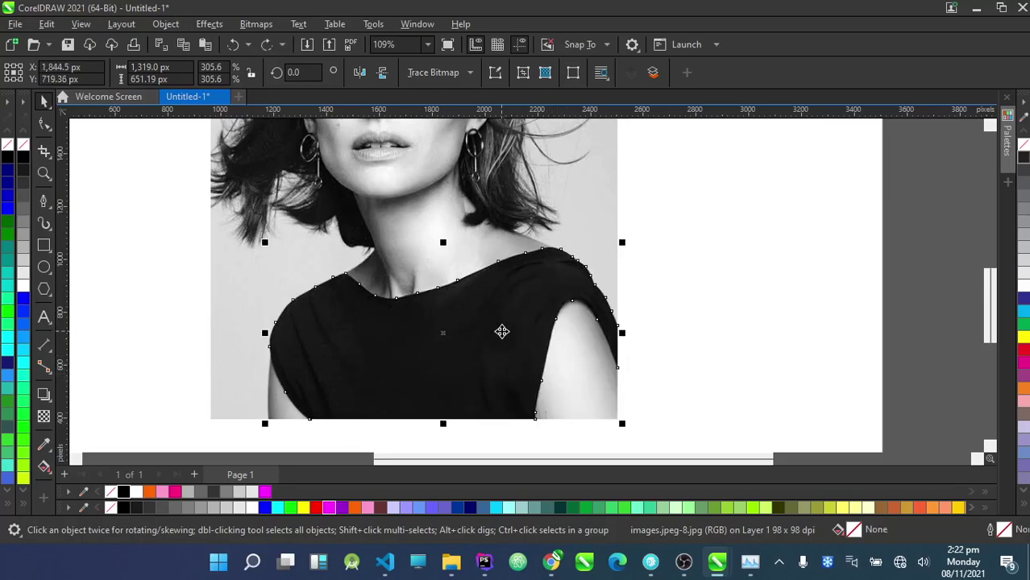
Convert the dress cutout to a bitmap at 300 dpi
click(721, 323)
scroll(448, 340, down, 1)
click(449, 327)
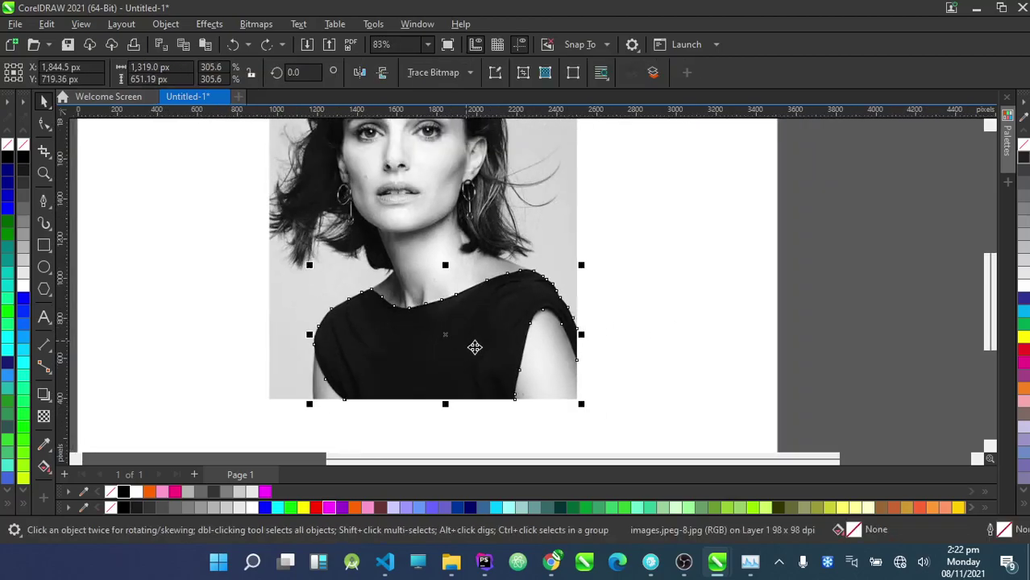
scroll(471, 344, up, 2)
click(256, 24)
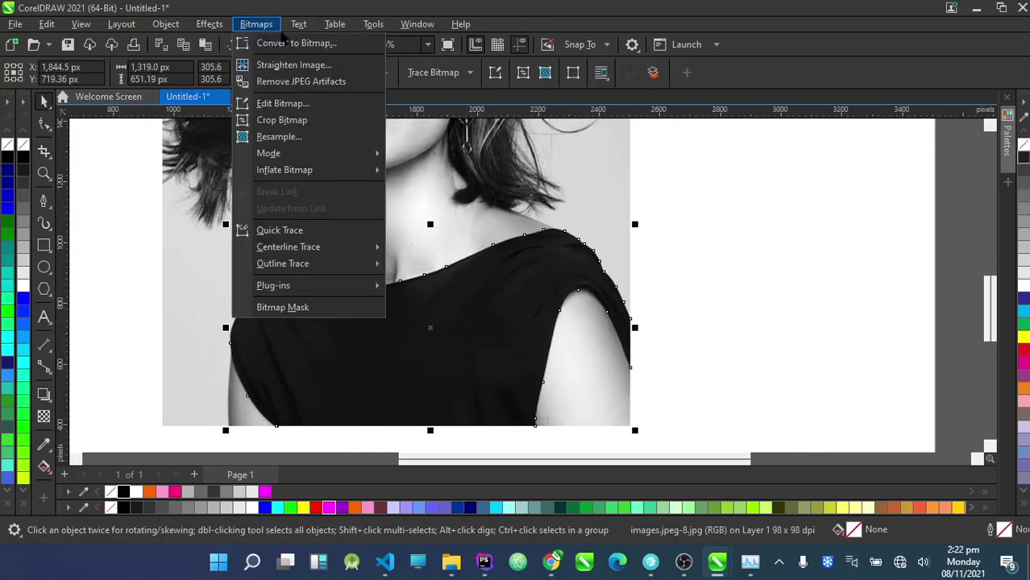
click(298, 44)
click(552, 364)
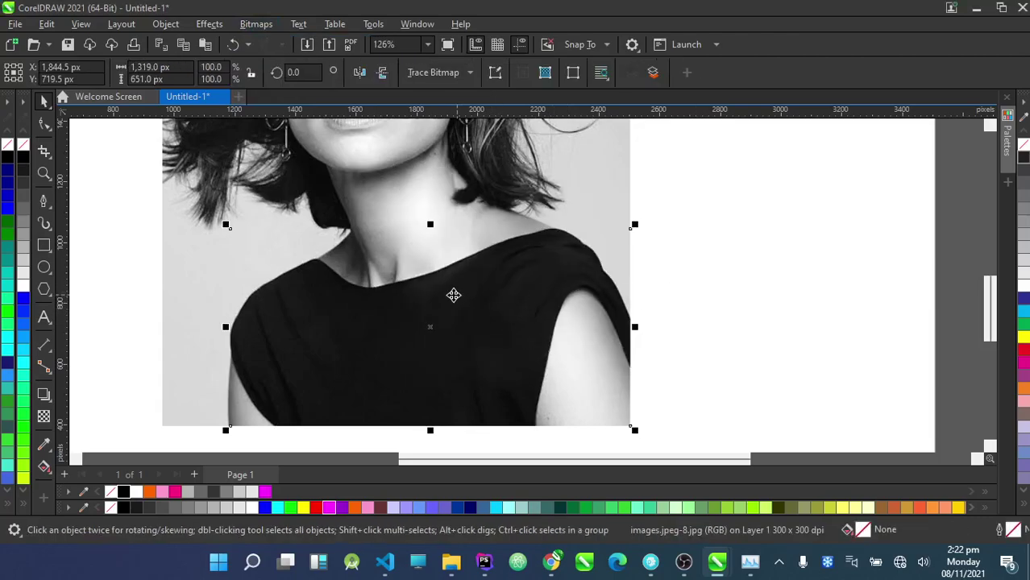
Open the Image Adjustment Lab for the dress bitmap and set temperature to 2000 and tint to -100
click(217, 26)
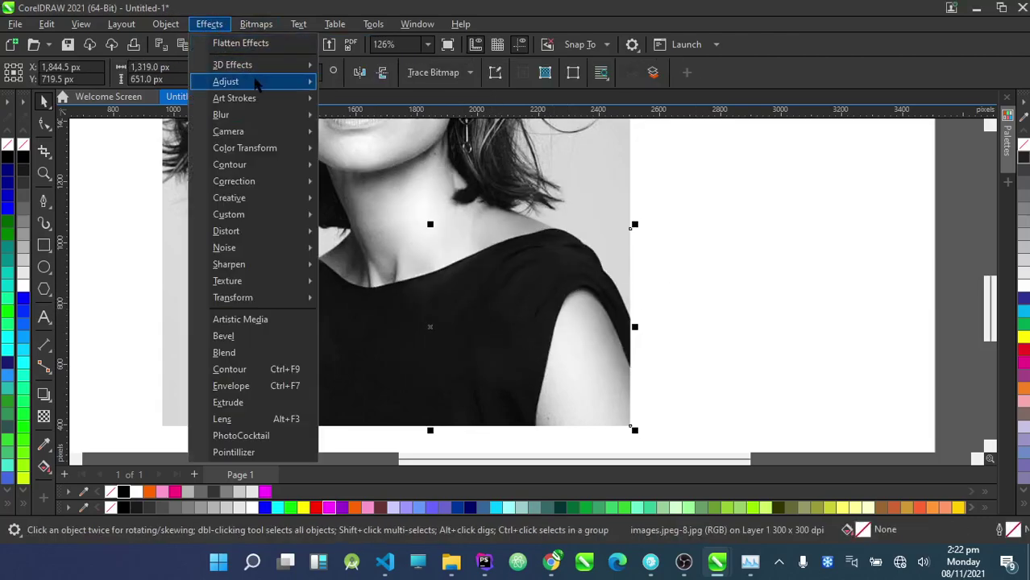
mouse_move(277, 86)
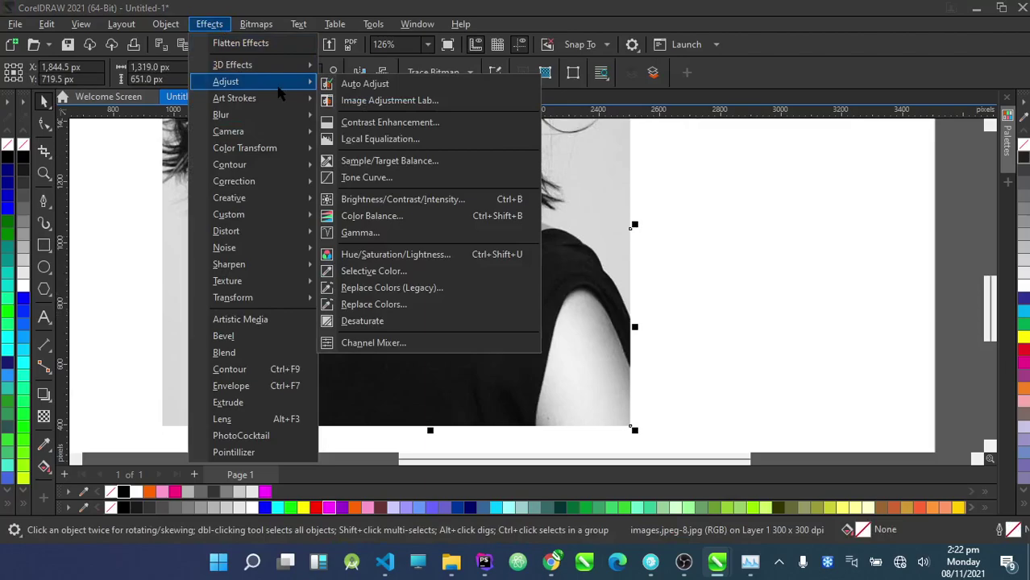
click(403, 100)
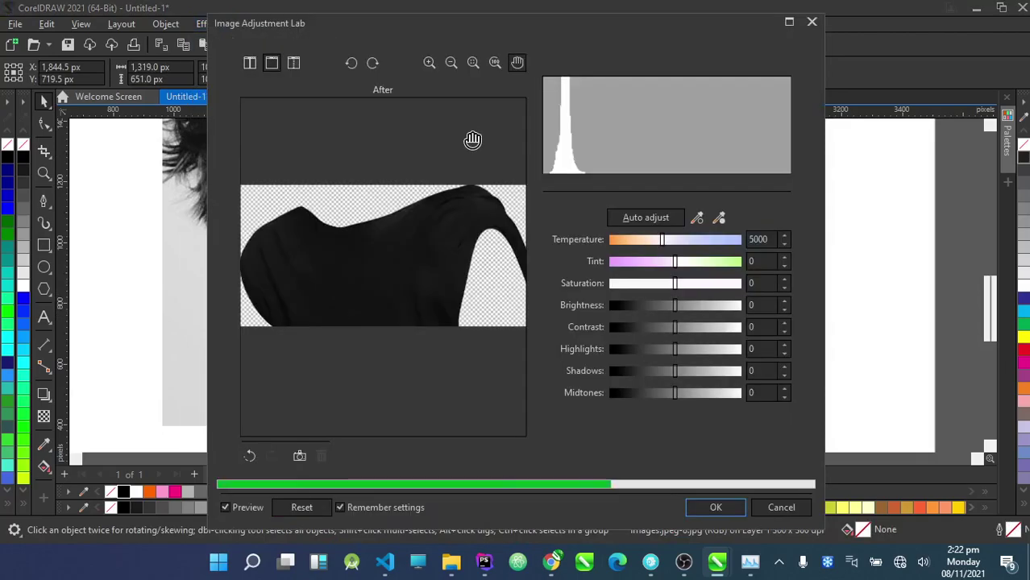
drag(432, 20, 588, 22)
drag(768, 231, 735, 234)
drag(819, 251, 709, 256)
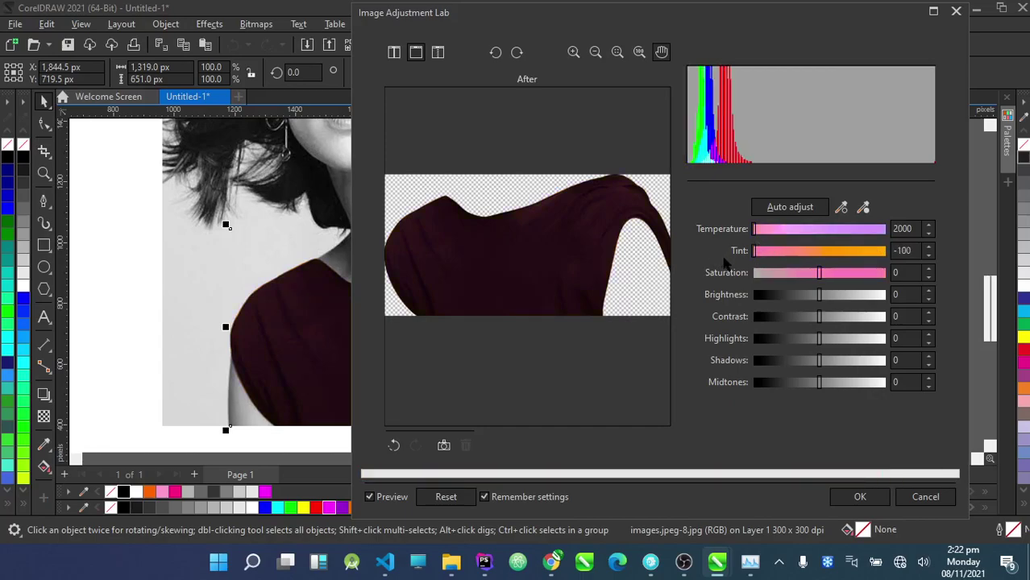
Raise the dress's saturation to the maximum, keep the tint at its minimum, lower the contrast slightly, and apply the adjustments
drag(803, 274, 887, 276)
drag(806, 251, 703, 254)
drag(819, 316, 794, 321)
drag(641, 15, 710, 50)
click(928, 532)
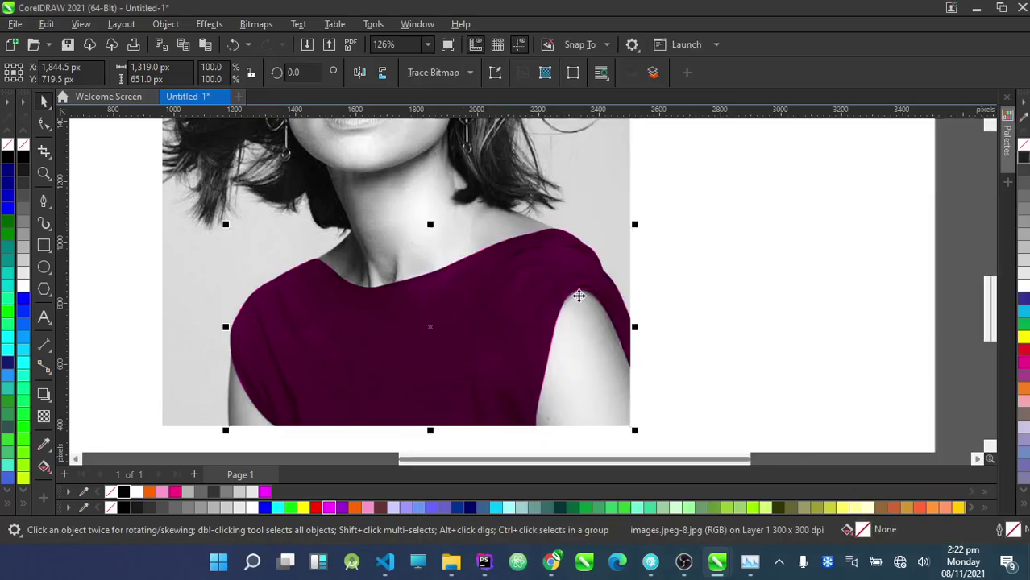
Examine the recoloured dress and its edges against the rest of the portrait
scroll(756, 262, down, 3)
click(680, 290)
scroll(553, 353, up, 2)
scroll(524, 379, up, 1)
scroll(510, 359, down, 3)
scroll(510, 359, up, 2)
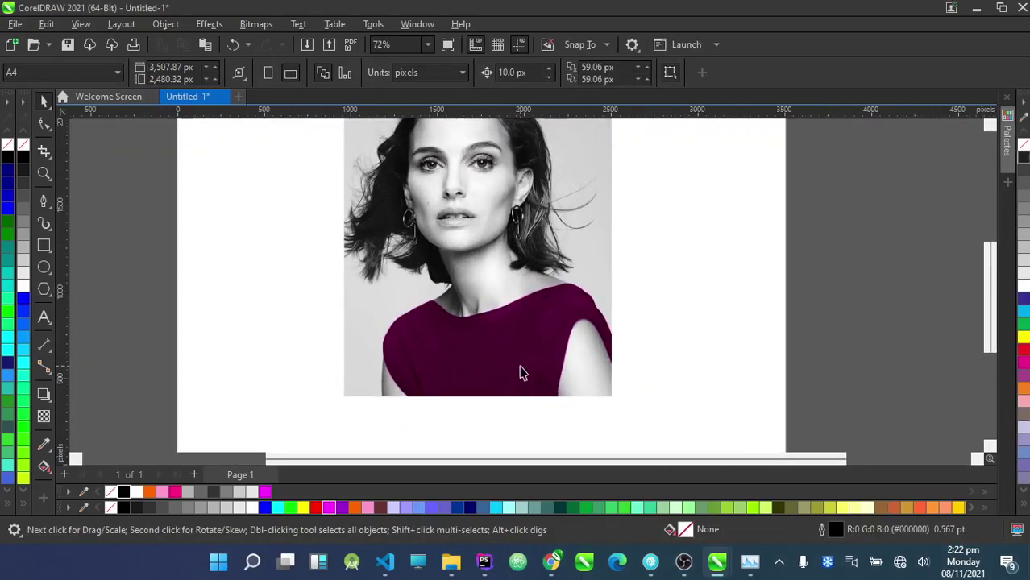
scroll(521, 372, up, 2)
scroll(590, 364, down, 2)
scroll(591, 333, up, 3)
scroll(603, 396, down, 2)
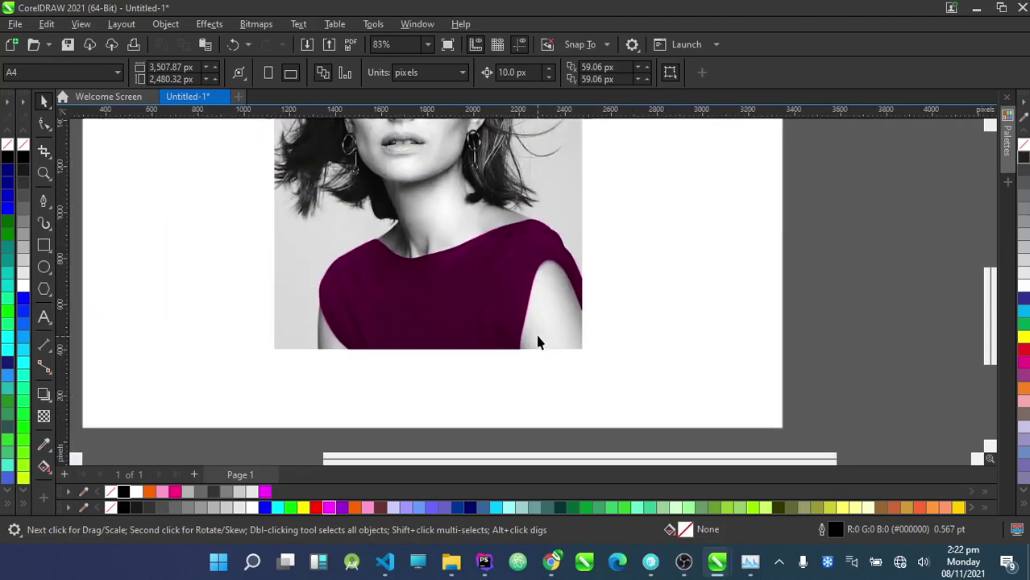
scroll(538, 343, up, 4)
scroll(488, 338, down, 1)
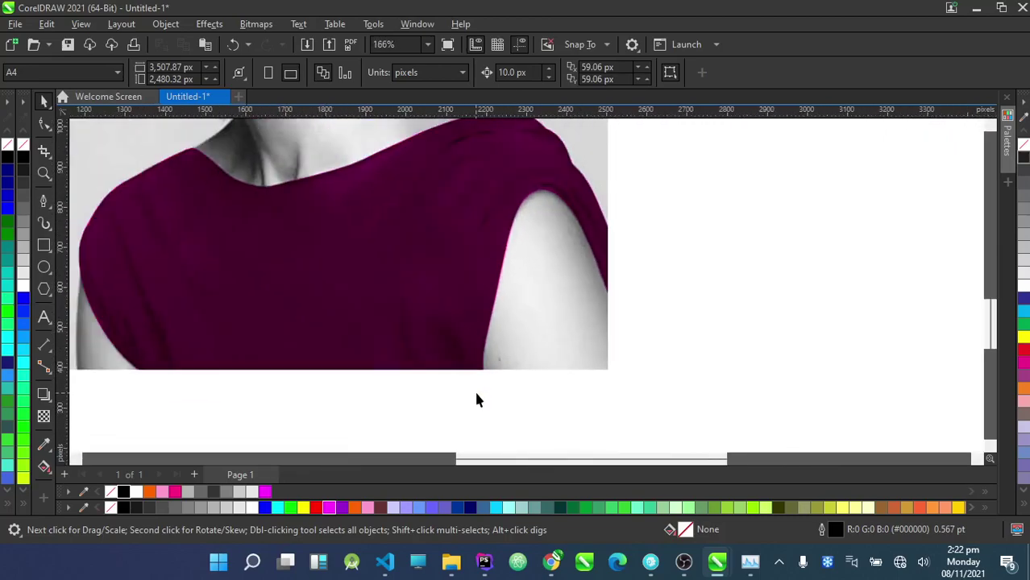
Start a Pen tool curve at the photo's lower edge and trace up the edge between the dress and the bare arm
scroll(474, 397, up, 2)
click(43, 202)
scroll(439, 399, up, 3)
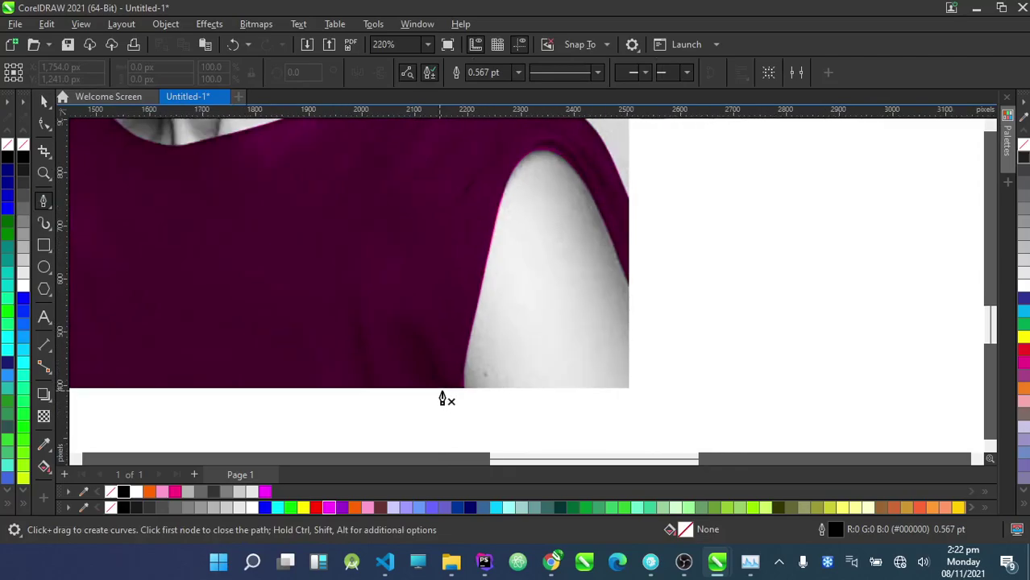
drag(461, 418, 460, 345)
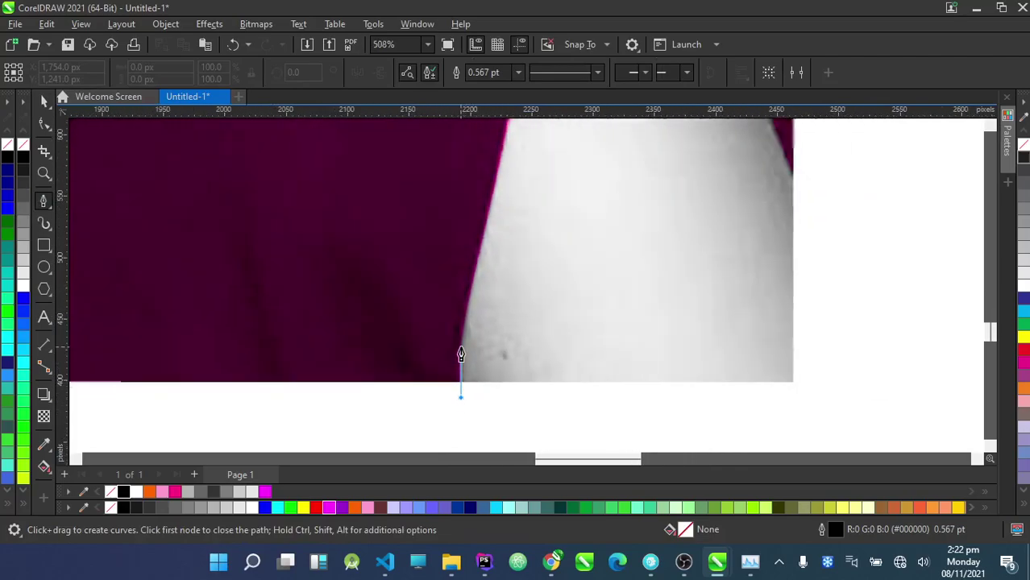
drag(474, 266, 505, 140)
scroll(506, 139, down, 4)
scroll(521, 141, up, 2)
scroll(521, 141, up, 1)
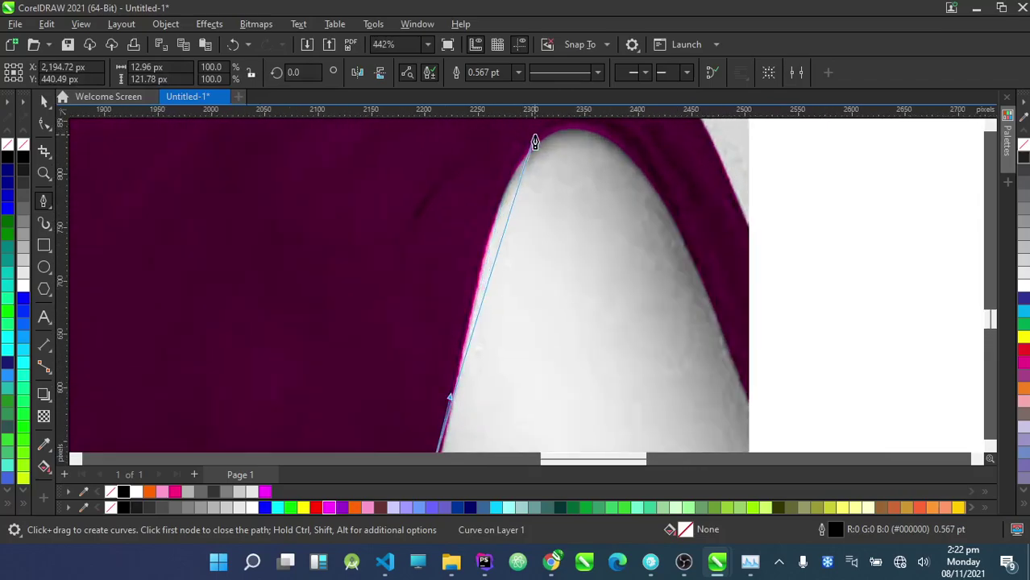
Continue the curve over the armhole and down the arm's outer side, close it below the photo, and leave the Pen tool
drag(500, 195, 612, 141)
drag(665, 189, 680, 219)
drag(732, 346, 741, 364)
click(762, 415)
scroll(721, 245, down, 3)
click(735, 413)
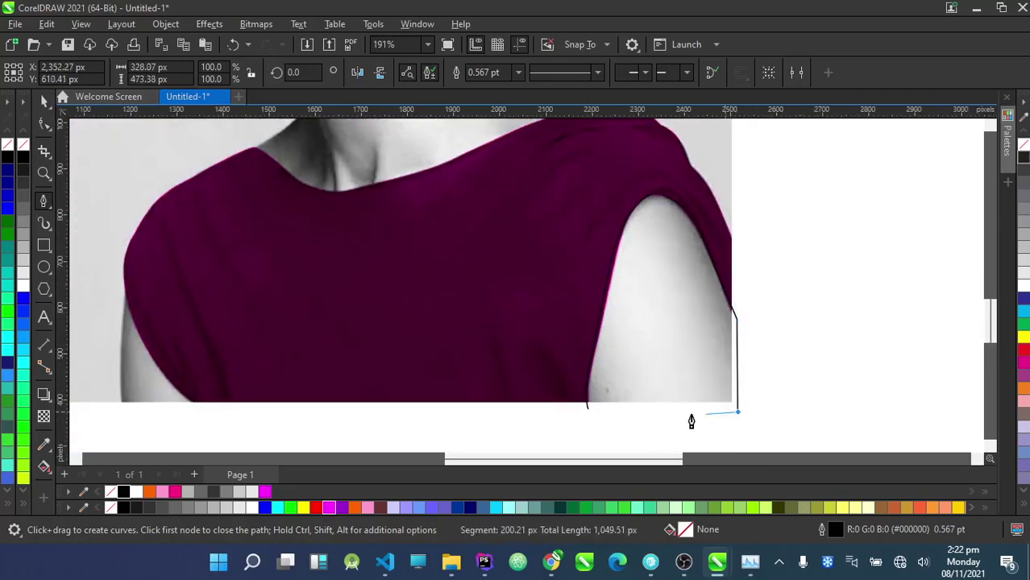
scroll(611, 408, up, 1)
click(581, 413)
scroll(554, 423, down, 2)
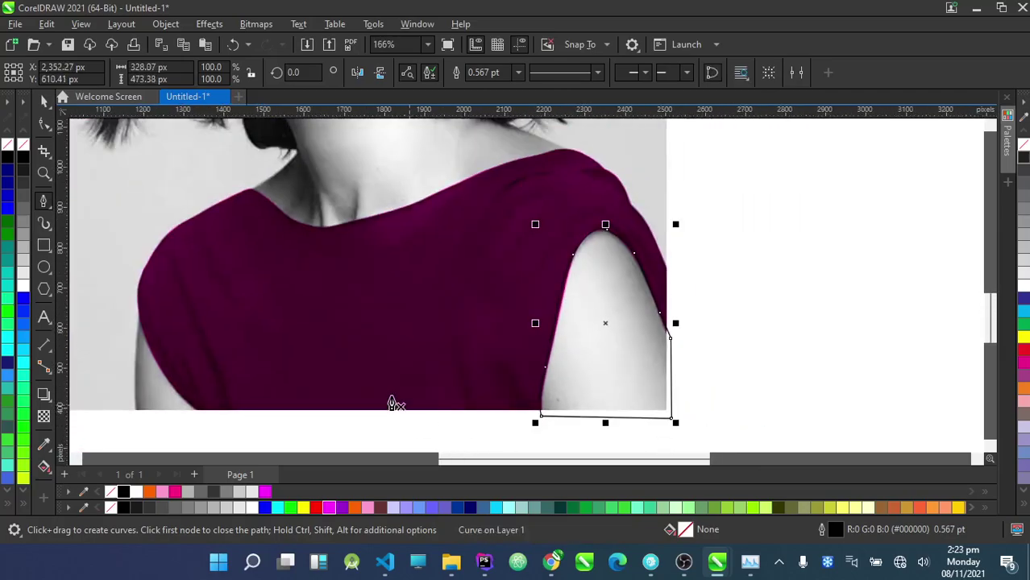
key(space)
scroll(391, 292, down, 2)
scroll(475, 299, up, 1)
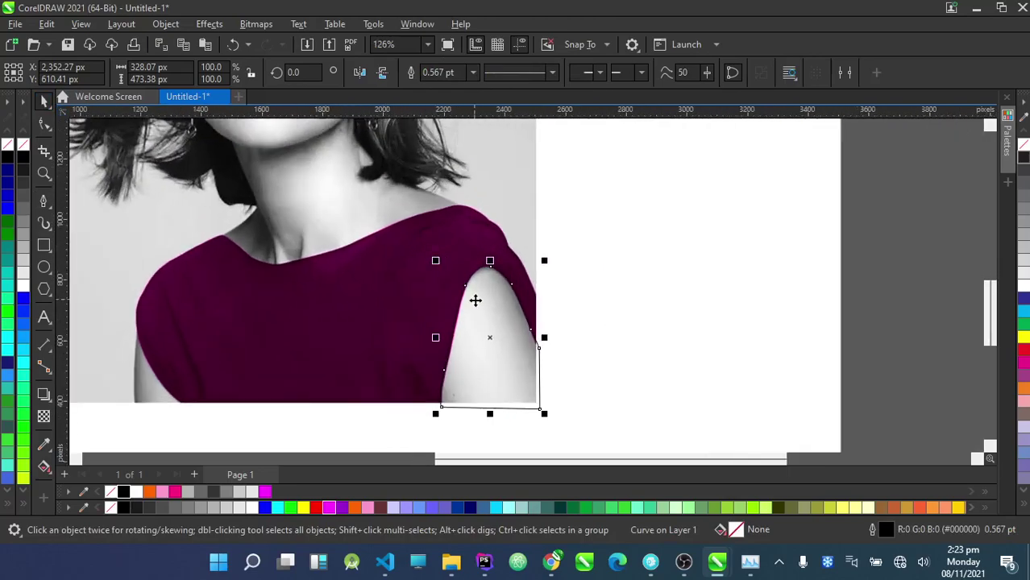
scroll(466, 340, down, 2)
scroll(420, 326, up, 1)
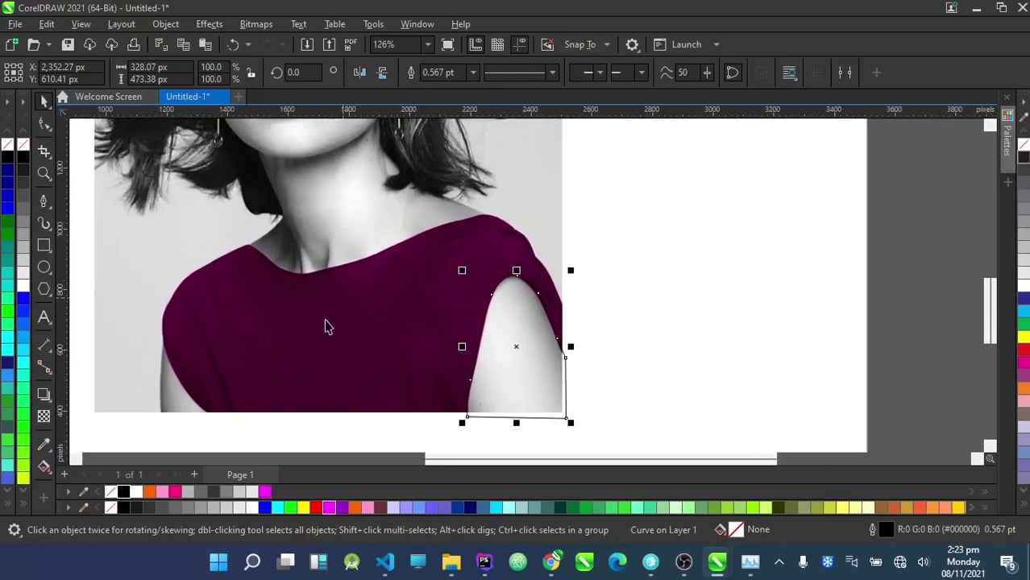
click(645, 338)
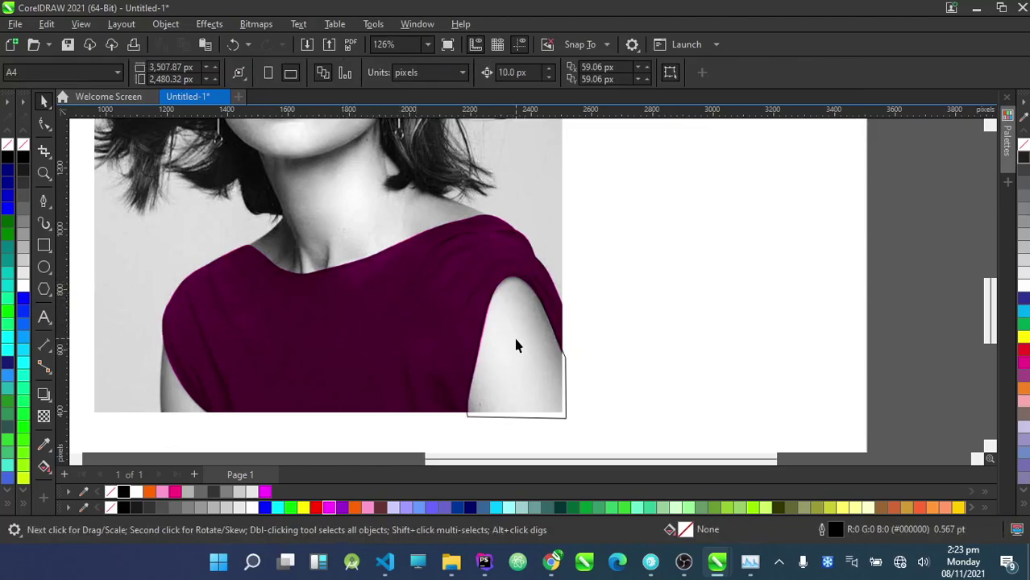
click(514, 339)
shift+click(366, 321)
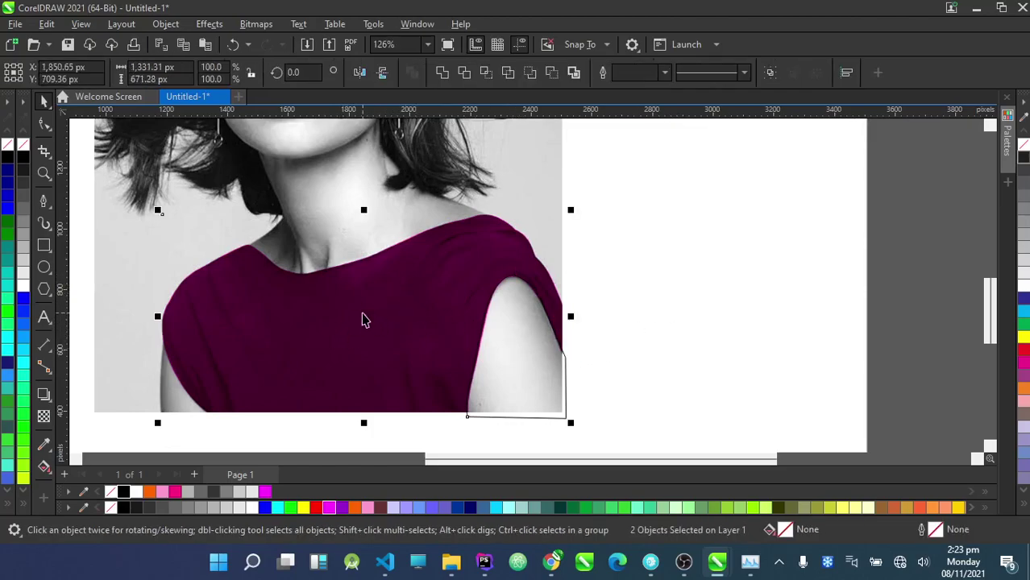
click(656, 323)
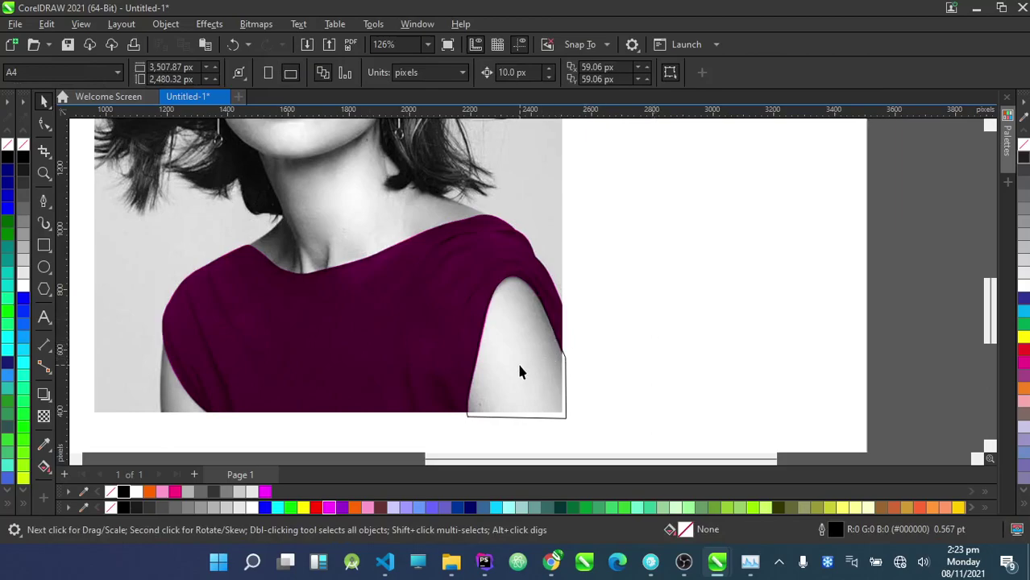
Intersect the arm outline with the portrait photo to create an arm cutout
scroll(516, 360, down, 2)
scroll(524, 296, down, 1)
scroll(532, 270, up, 1)
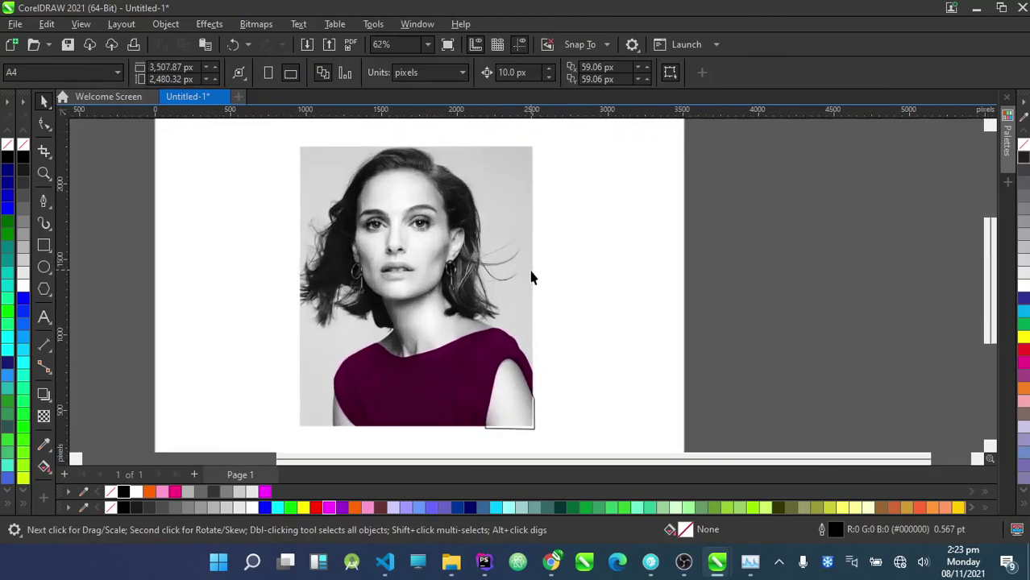
click(509, 409)
scroll(510, 387, up, 1)
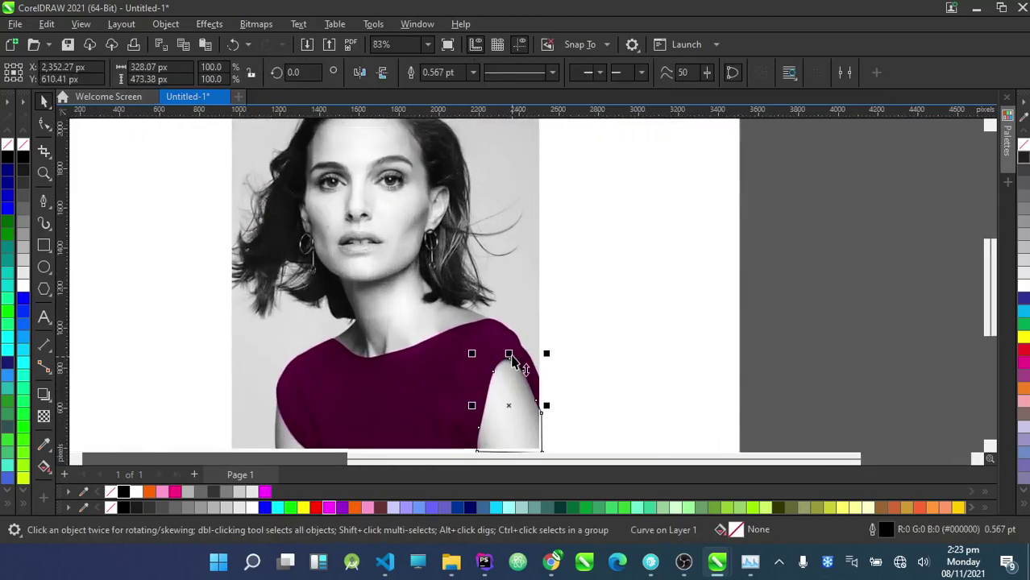
shift+click(489, 166)
scroll(493, 171, down, 2)
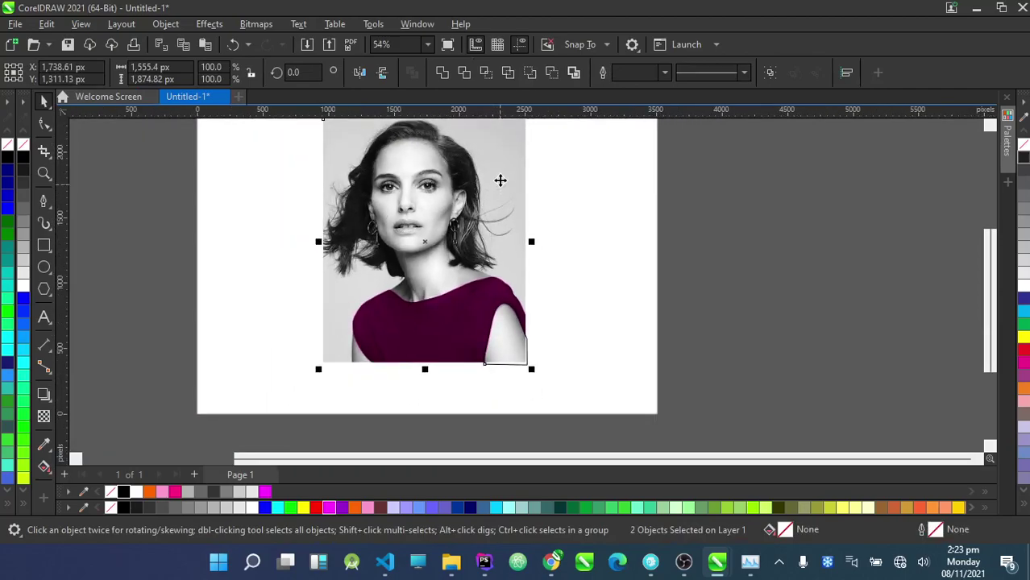
click(487, 72)
Move the leftover arm outline off the photo and delete it
click(538, 305)
scroll(532, 324, up, 2)
drag(508, 361, 621, 350)
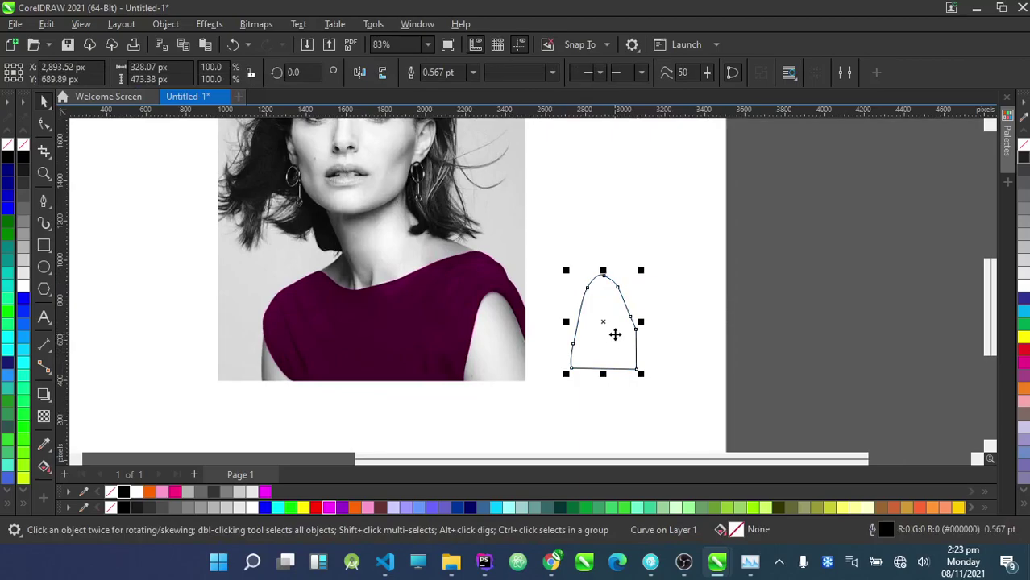
key(Delete)
scroll(523, 358, up, 1)
click(487, 318)
click(512, 379)
drag(504, 350, 525, 354)
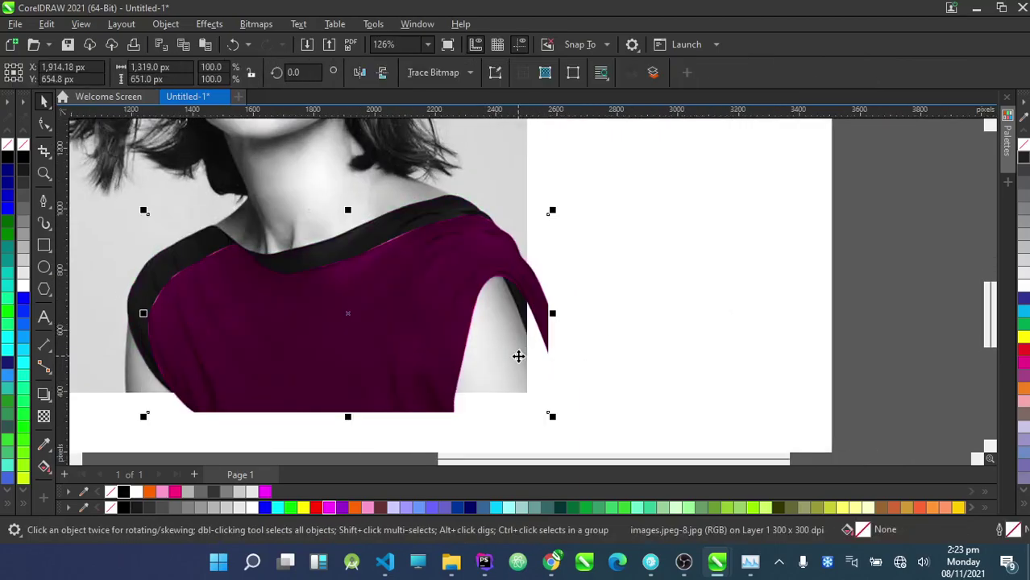
key(ctrl+z)
drag(405, 401, 410, 433)
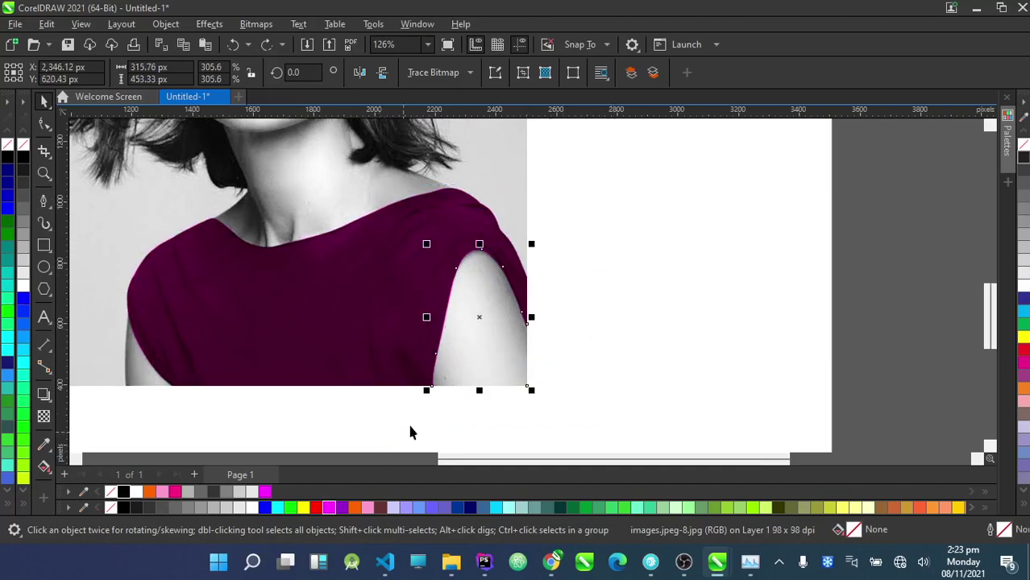
drag(478, 317, 572, 317)
key(ctrl+z)
click(610, 315)
click(477, 334)
drag(436, 389, 417, 387)
click(481, 332)
click(593, 321)
click(485, 338)
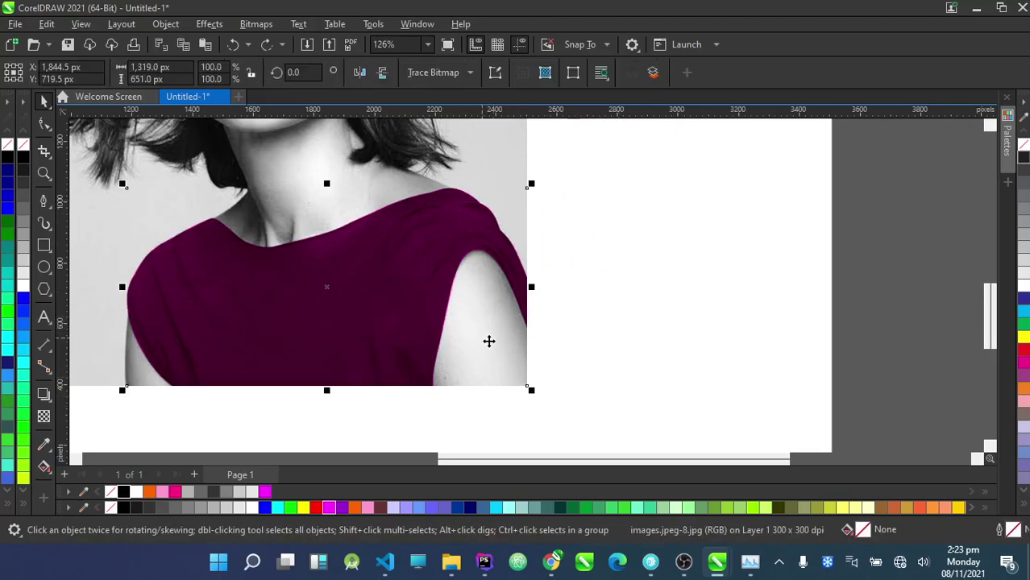
Select only the arm cutout and convert it to a bitmap at 300 dpi
drag(609, 205, 389, 432)
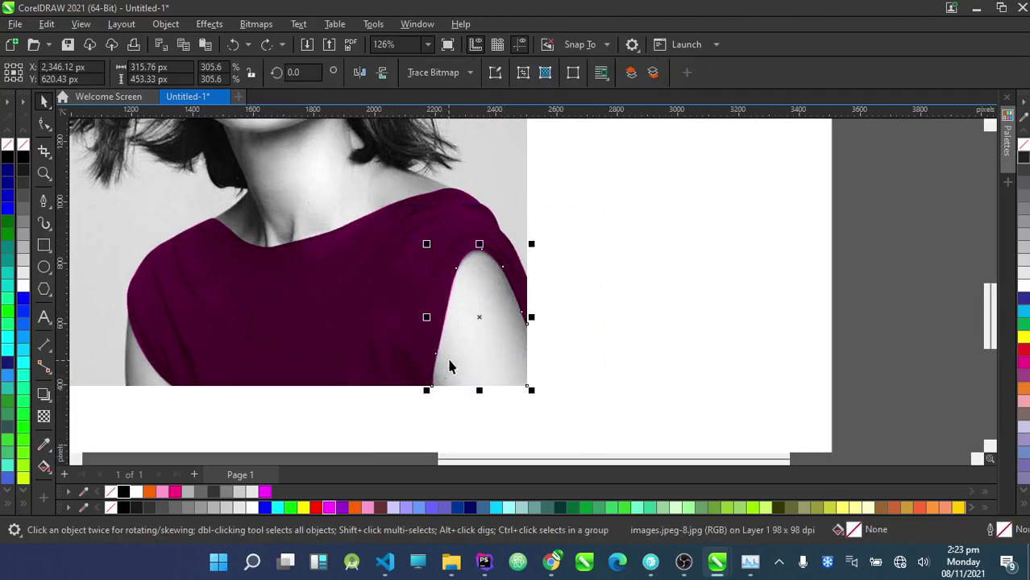
click(273, 25)
click(299, 39)
click(553, 369)
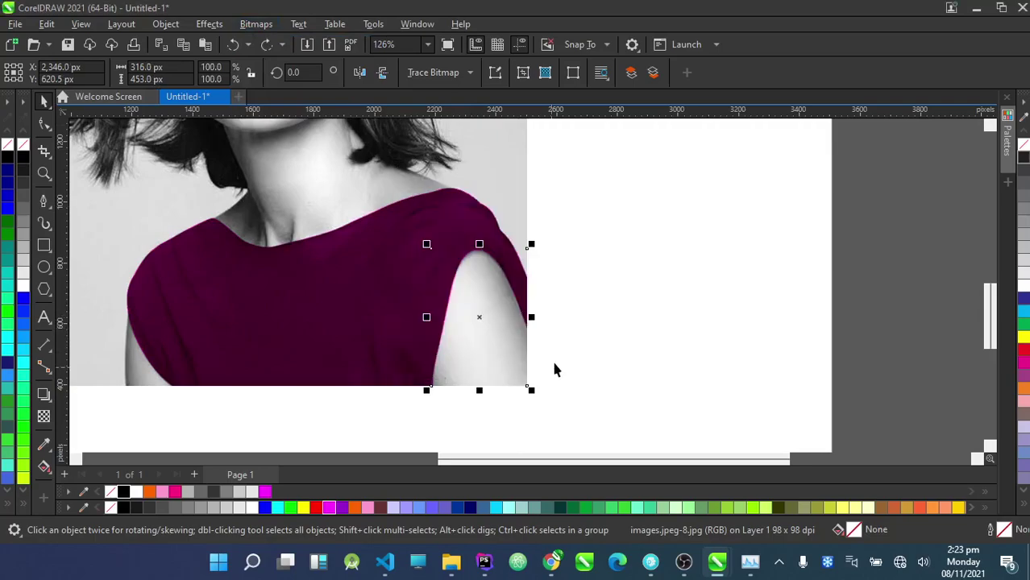
Open the Image Adjustment Lab for the arm bitmap, reset its remembered settings, and move the dialog clear of the arm
click(207, 26)
mouse_move(231, 82)
click(385, 102)
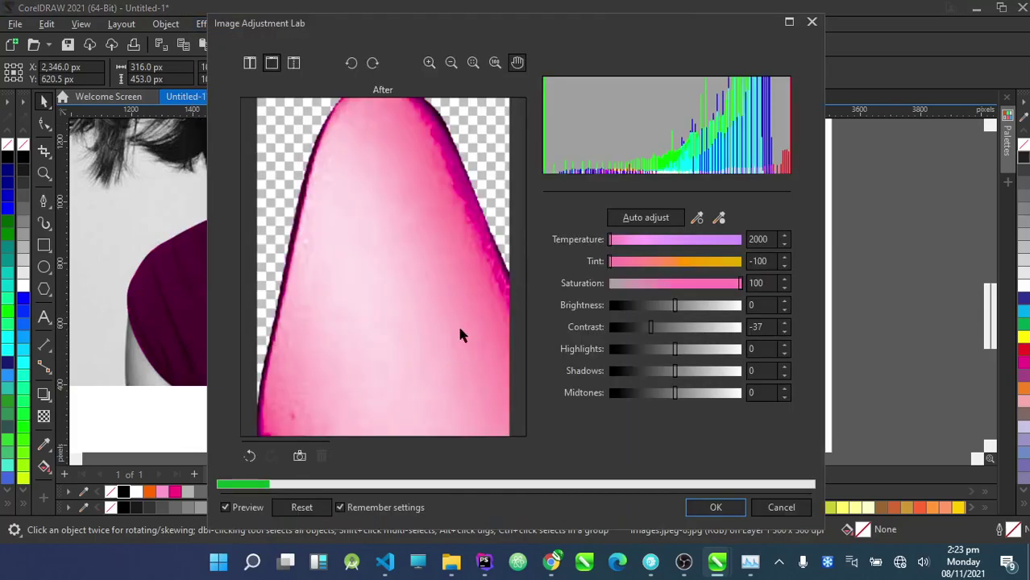
click(302, 507)
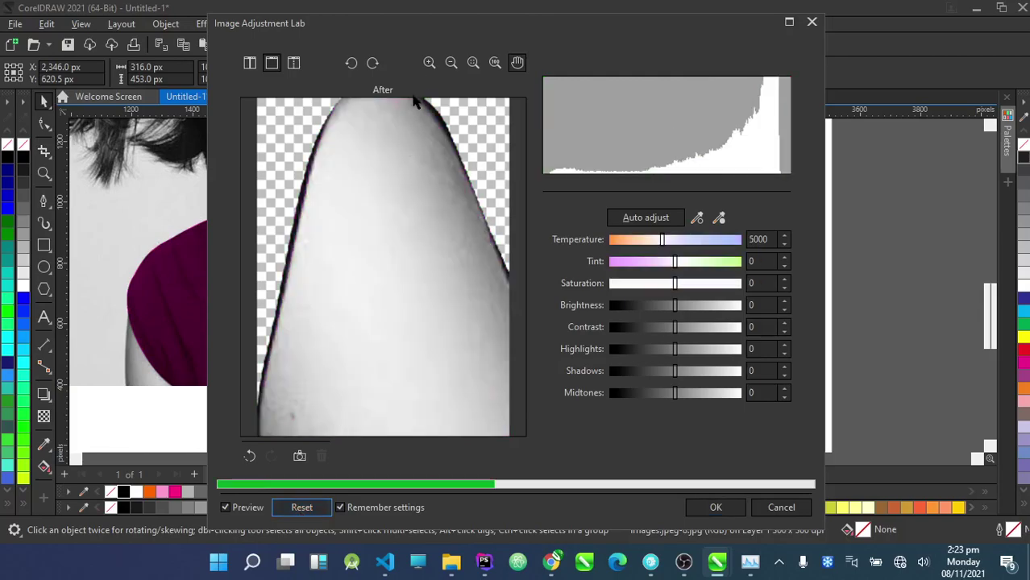
drag(432, 27, 717, 22)
drag(316, 320, 145, 306)
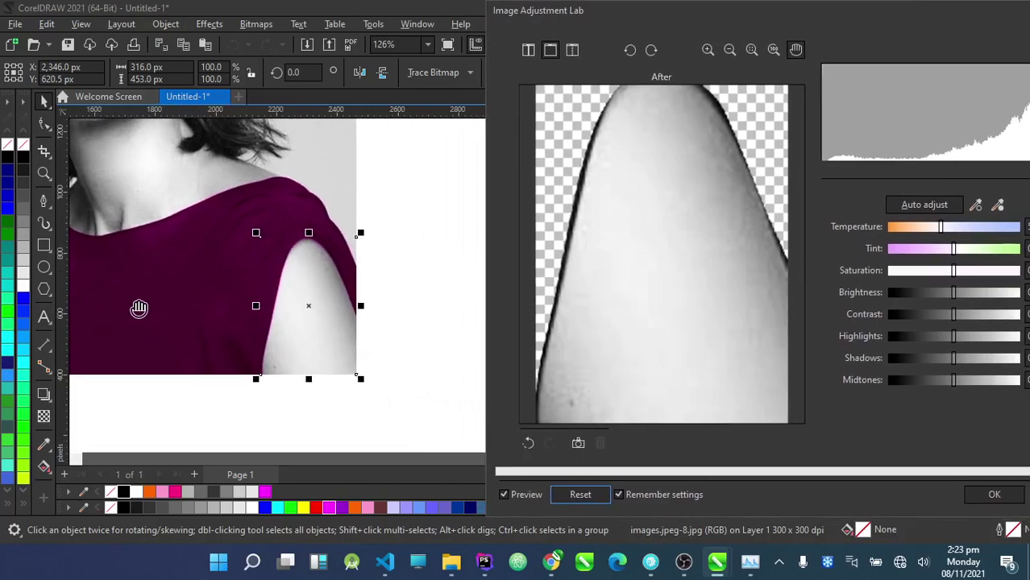
drag(627, 17, 504, 1)
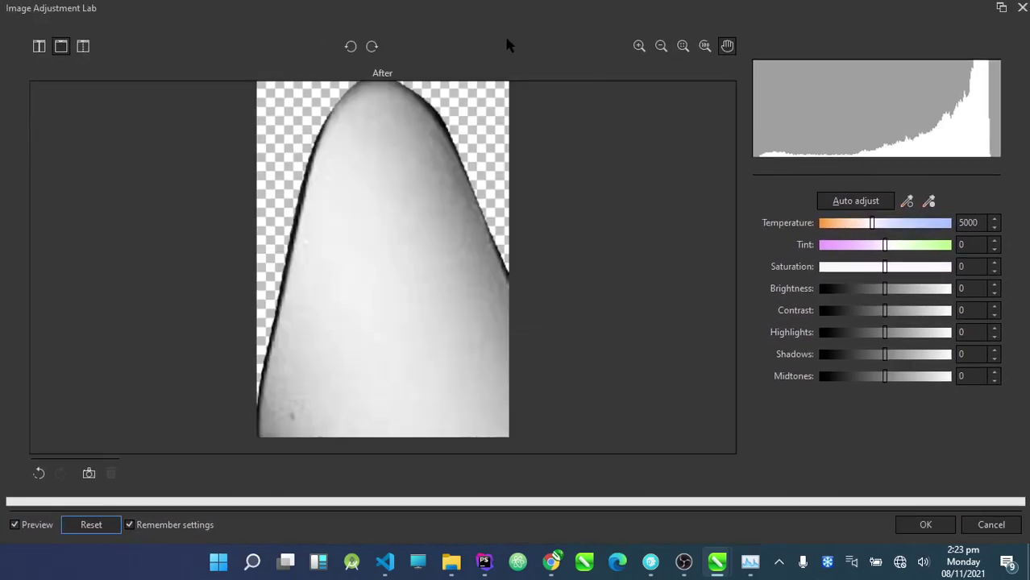
drag(443, 22, 684, 33)
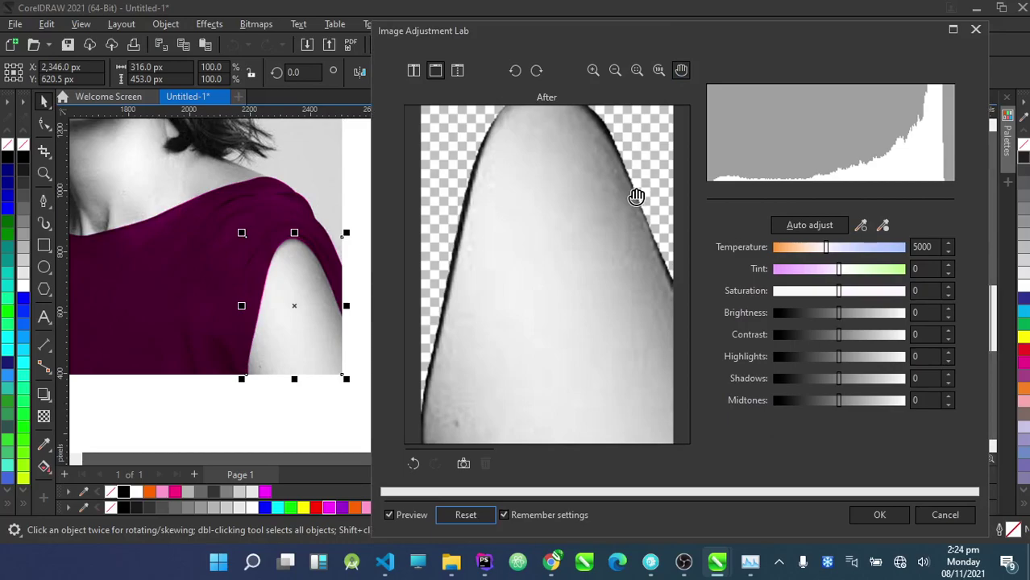
Set the arm's temperature to 3422, tint to 16 and saturation to 33
drag(813, 247, 797, 248)
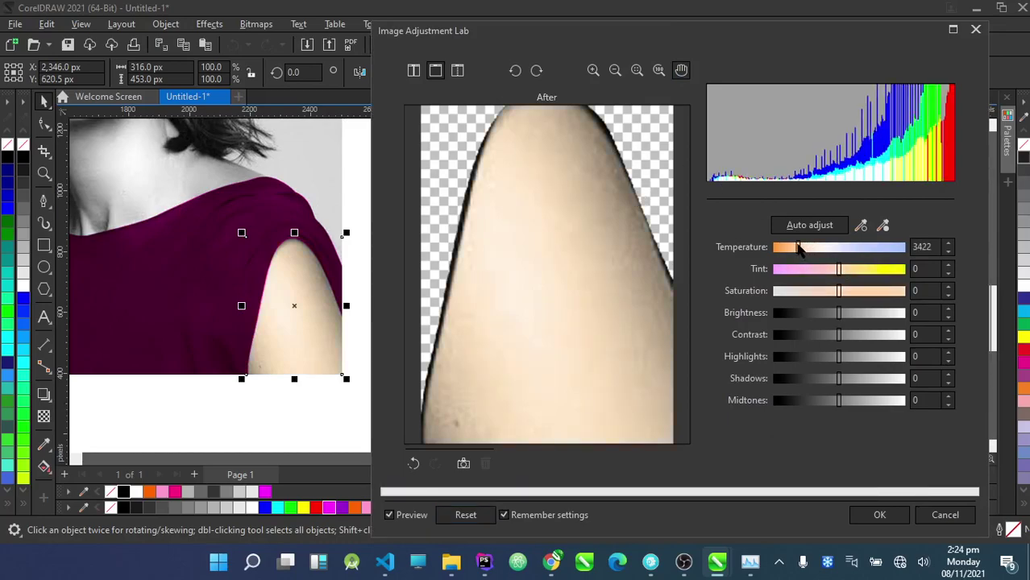
click(855, 269)
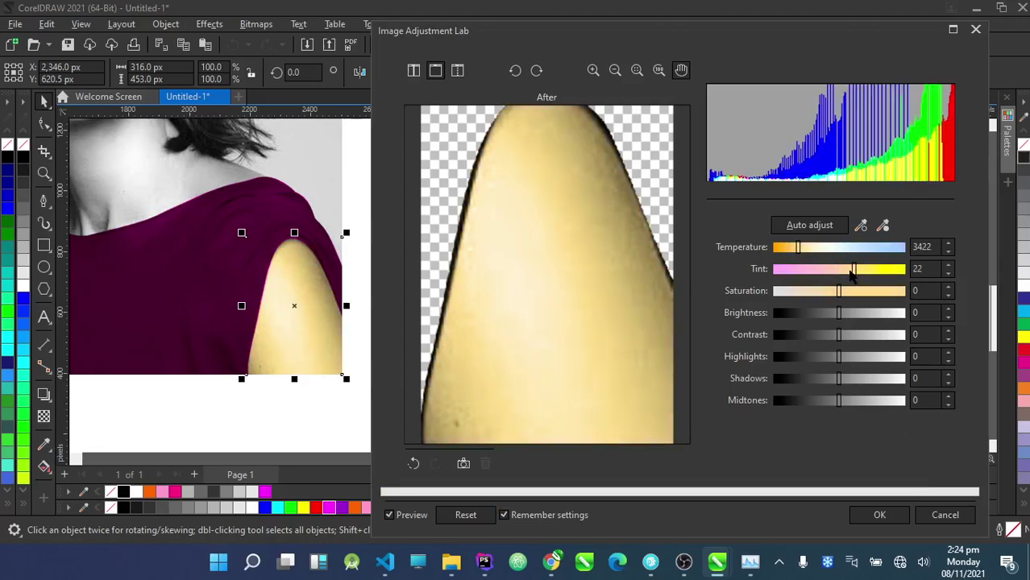
click(850, 272)
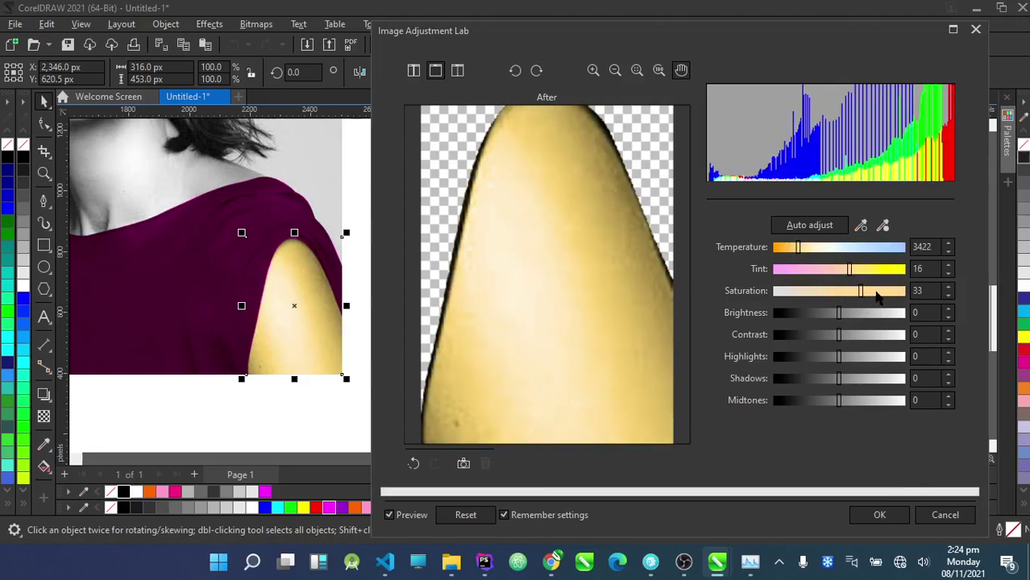
Examine the arm's previewed skin tone in the context of the whole portrait
scroll(219, 329, down, 2)
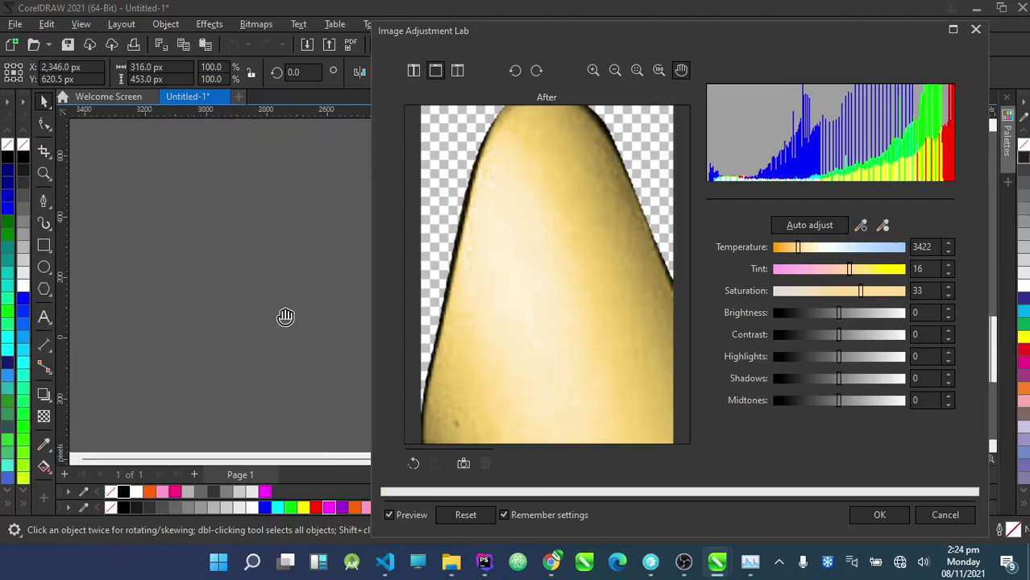
scroll(255, 304, down, 3)
scroll(218, 306, up, 3)
scroll(240, 304, down, 4)
scroll(269, 298, up, 4)
drag(270, 297, 307, 280)
drag(562, 60, 438, 228)
scroll(546, 254, down, 3)
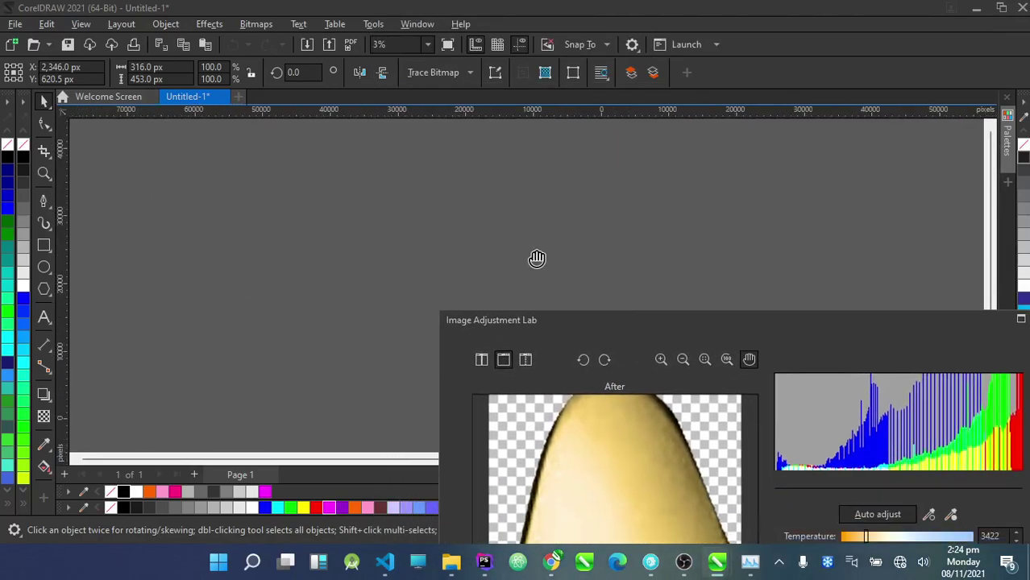
scroll(516, 193, up, 2)
scroll(437, 188, up, 5)
drag(500, 225, 428, 120)
drag(489, 301, 284, 171)
drag(333, 187, 278, 213)
scroll(332, 320, up, 1)
scroll(288, 255, up, 3)
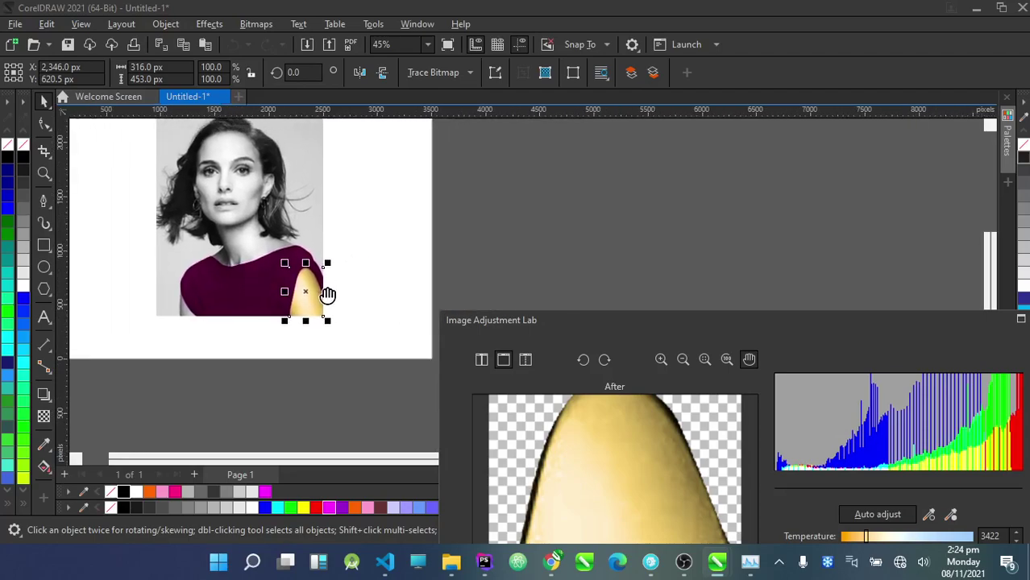
drag(334, 295, 153, 335)
Adjust the arm's temperature to 3767 and saturation to 14, checking the preview against the full portrait
drag(542, 331, 464, 52)
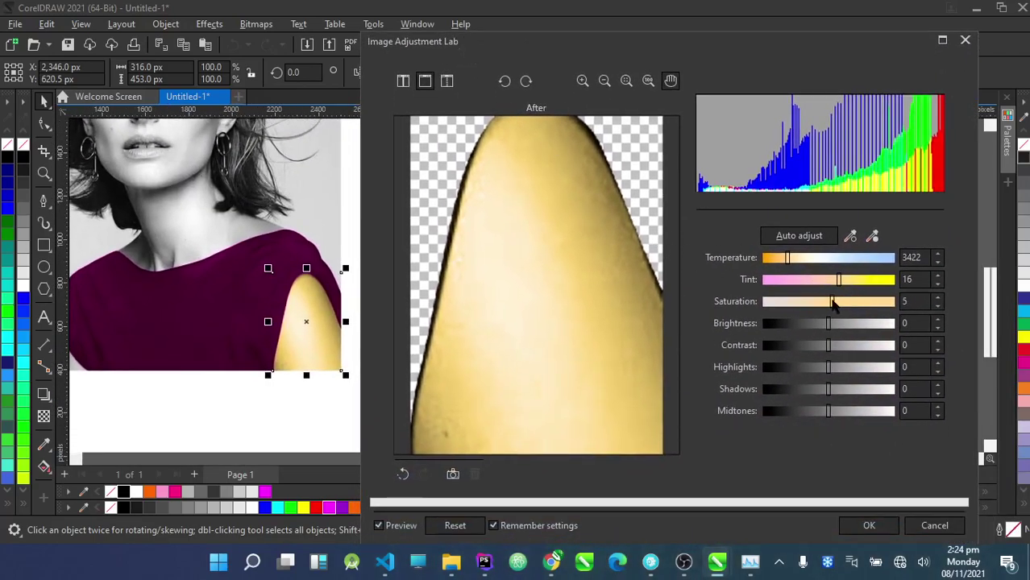
drag(833, 302, 793, 302)
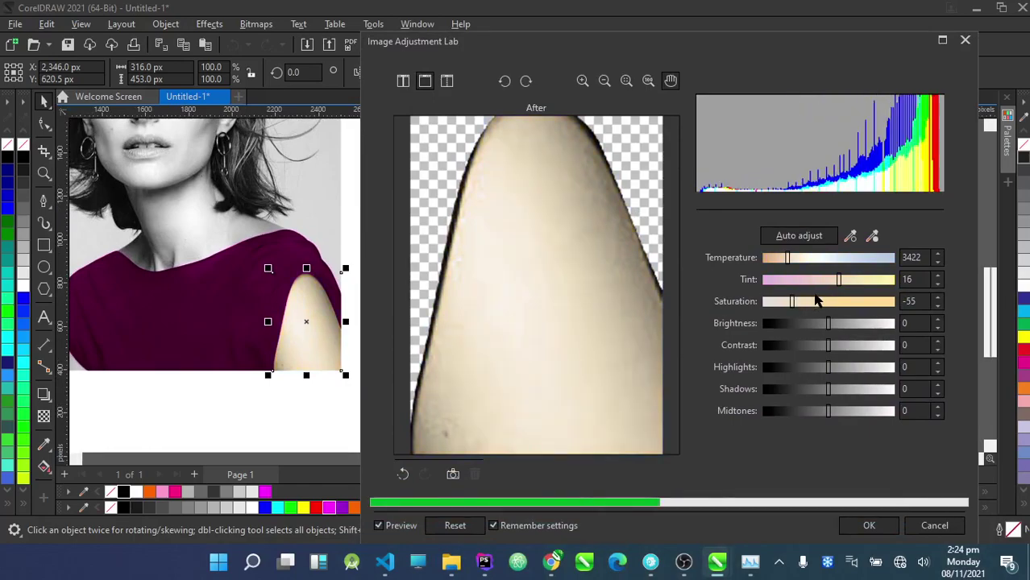
click(817, 303)
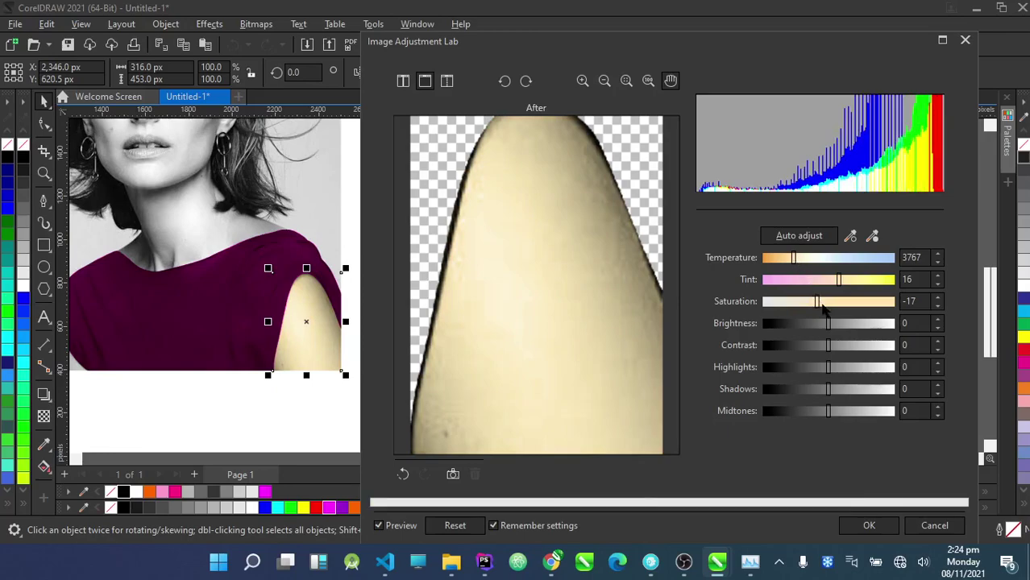
mouse_move(835, 302)
mouse_down()
mouse_move(863, 302)
mouse_move(849, 308)
mouse_up()
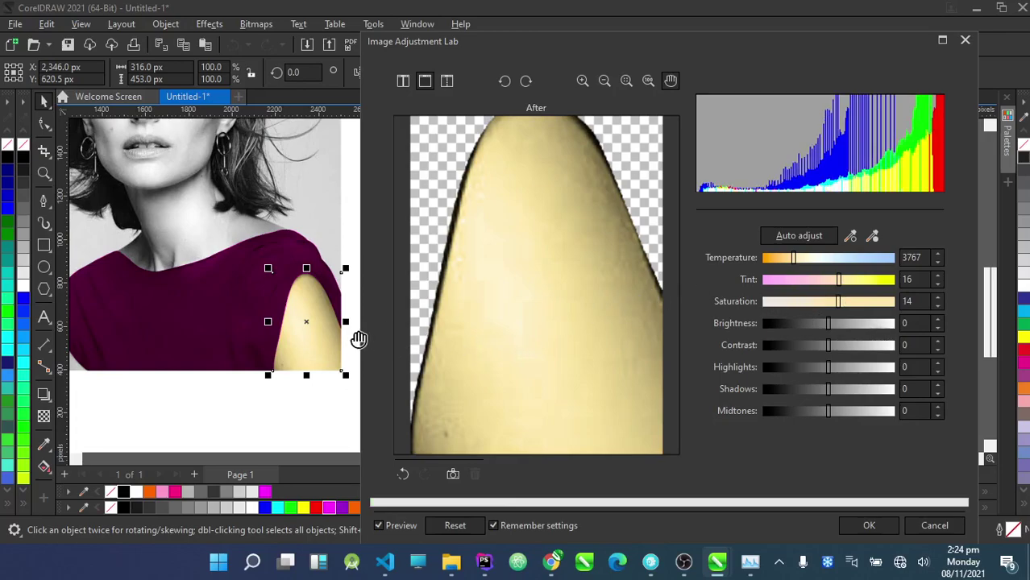
right_click(267, 414)
drag(301, 353, 132, 353)
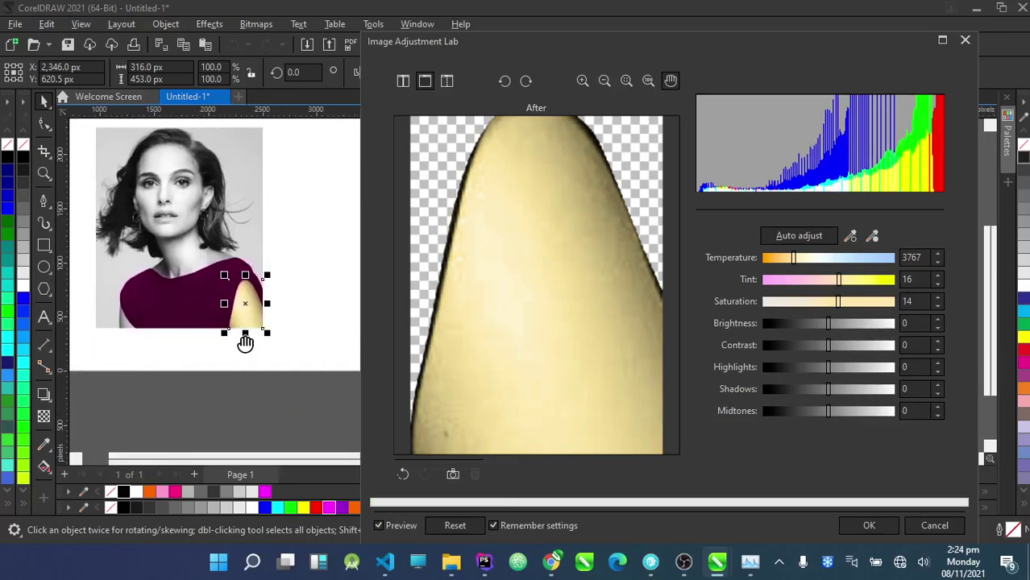
Set the arm's temperature to 3637, tint to 14 and saturation to 11, and apply the adjustment
scroll(248, 339, up, 2)
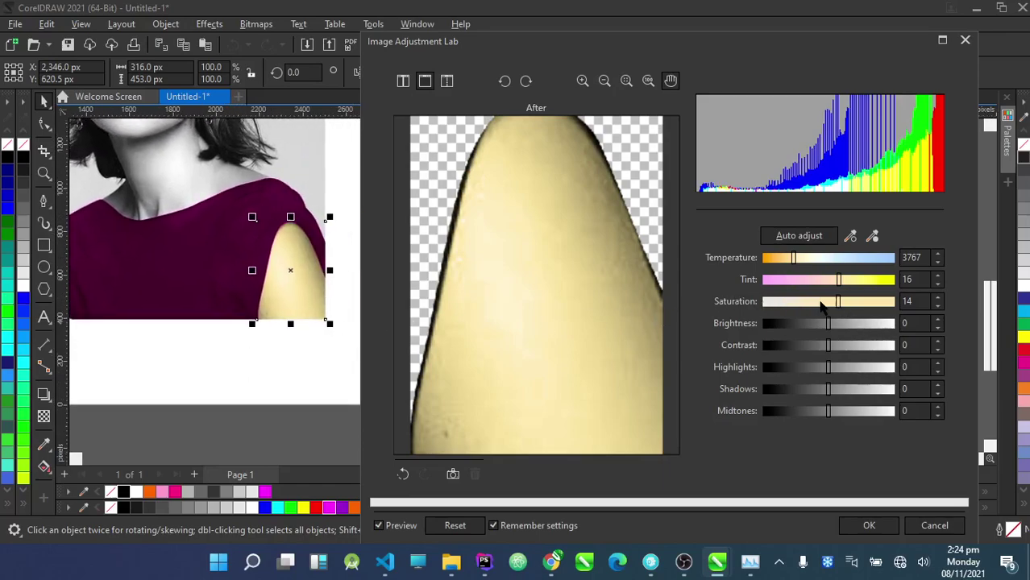
drag(846, 287, 853, 284)
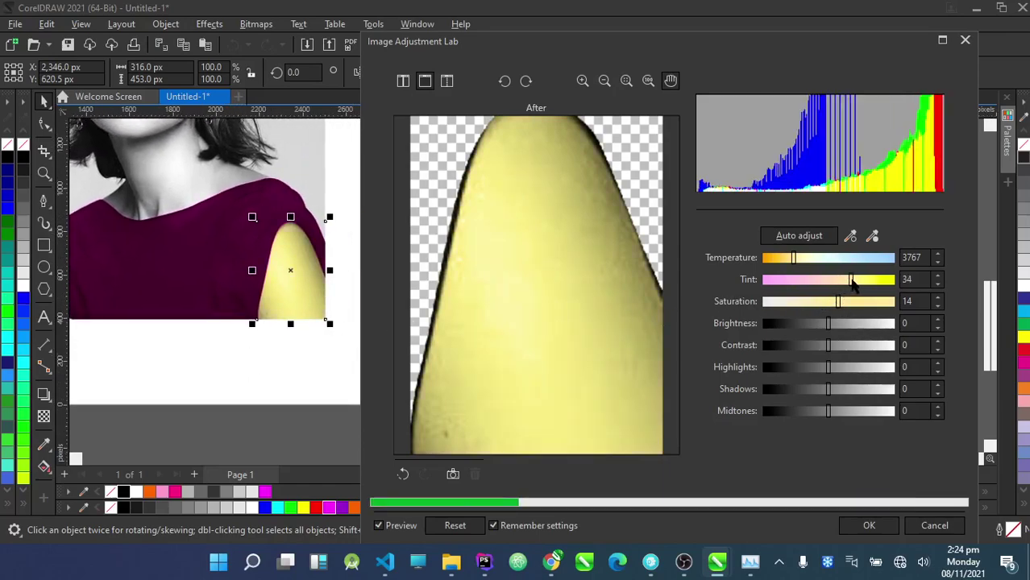
mouse_move(796, 263)
mouse_down()
mouse_move(786, 259)
mouse_move(793, 264)
mouse_up()
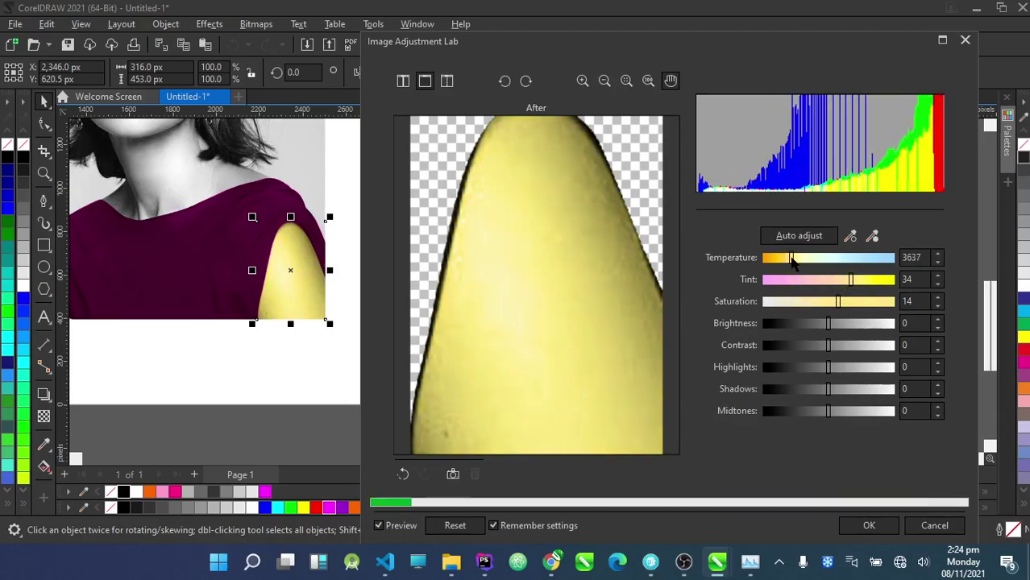
click(821, 303)
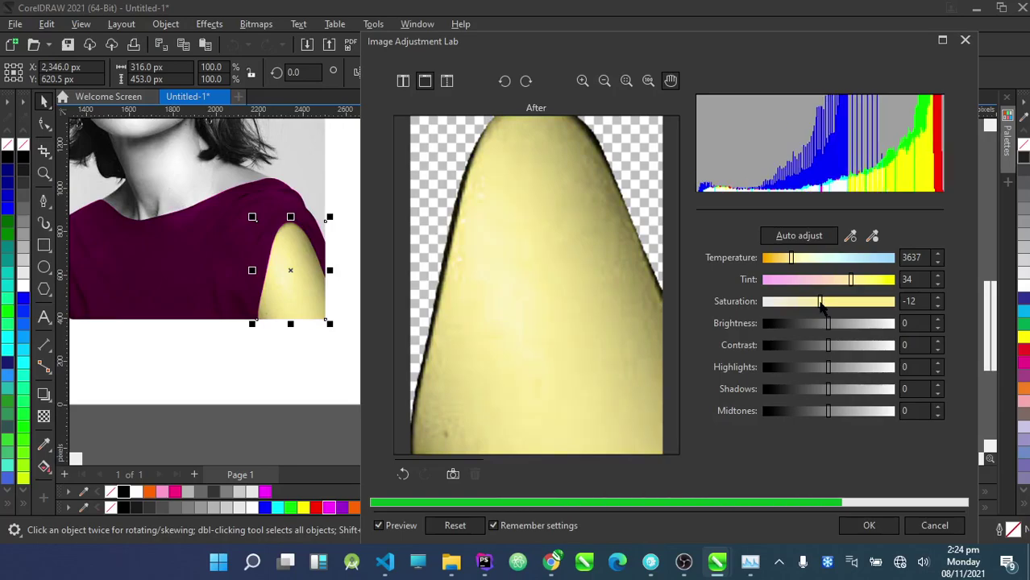
drag(859, 281, 833, 286)
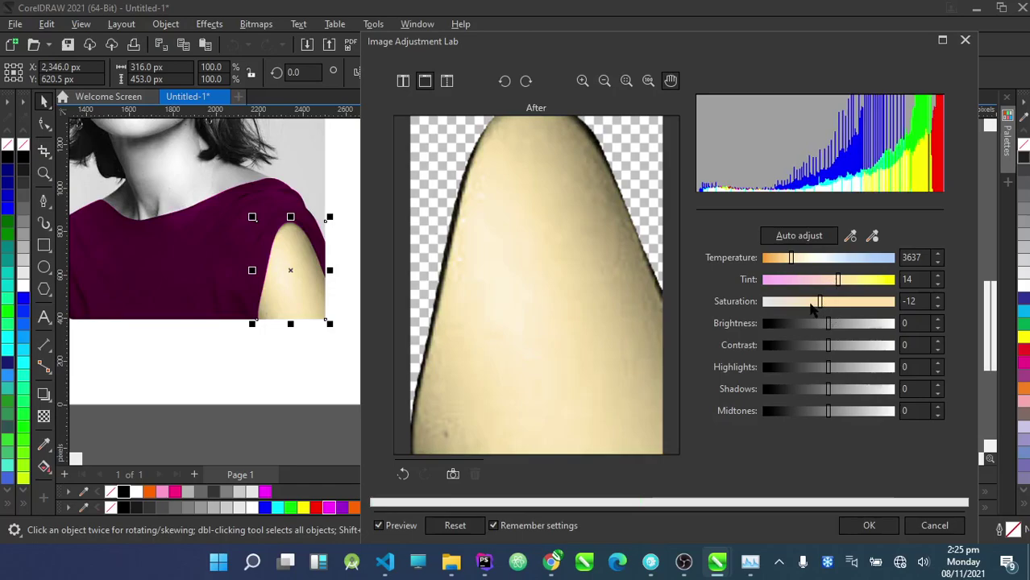
drag(817, 307, 838, 303)
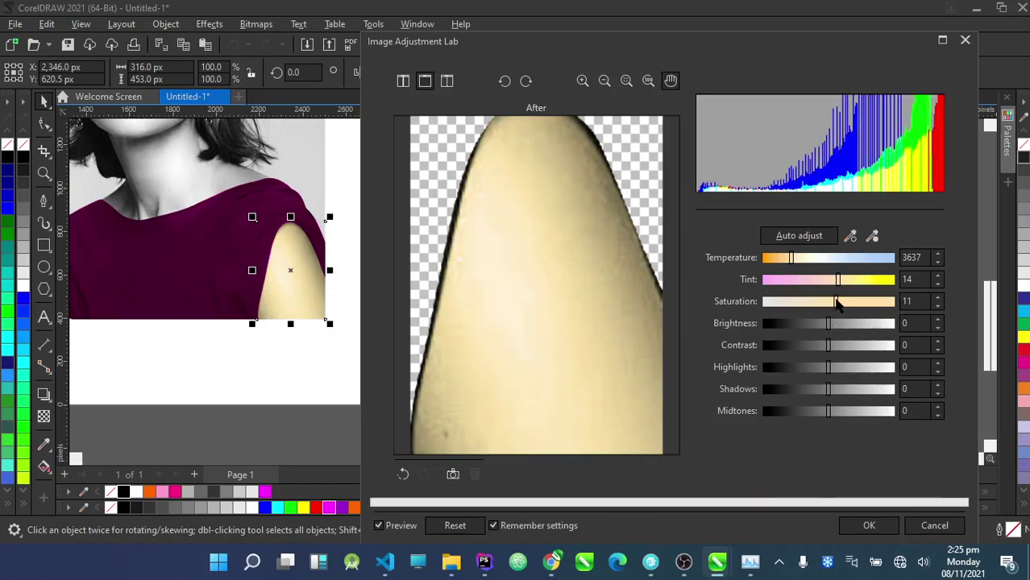
click(869, 526)
Examine the skin-toned arm up close and in the context of the whole portrait
click(534, 326)
scroll(504, 307, up, 3)
scroll(502, 307, down, 3)
scroll(362, 313, up, 5)
scroll(368, 314, down, 4)
scroll(665, 295, down, 1)
scroll(674, 302, up, 1)
scroll(588, 343, down, 1)
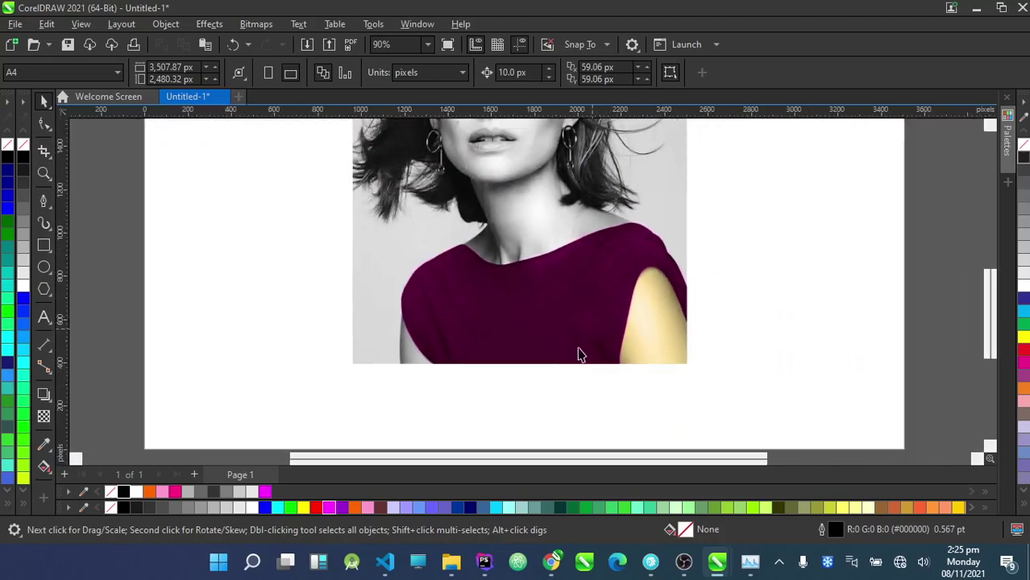
Trace the border between the dress and the remaining grey arm with the Pen tool, down to the photo's lower edge
scroll(414, 334, up, 3)
click(44, 201)
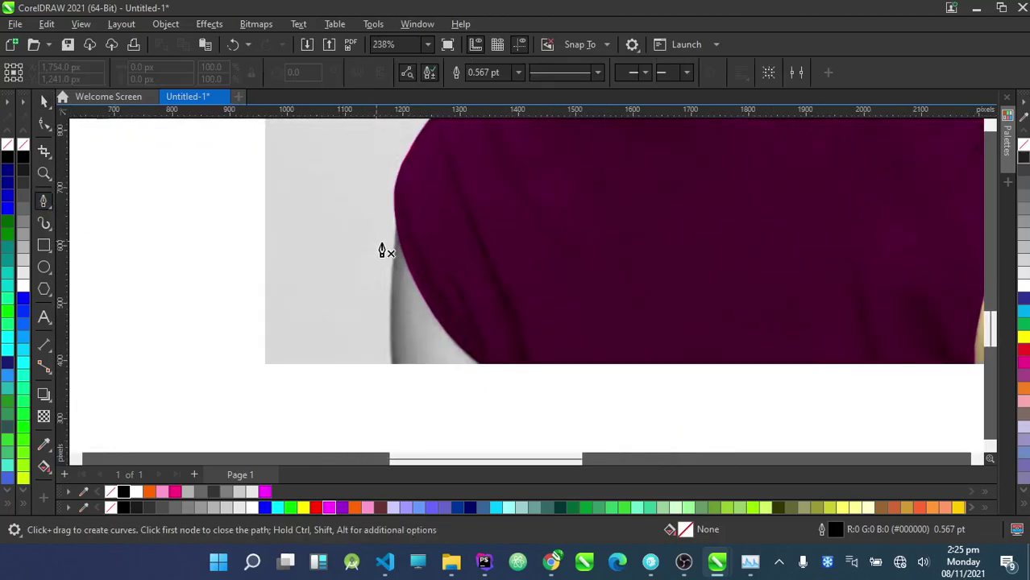
scroll(407, 227, up, 2)
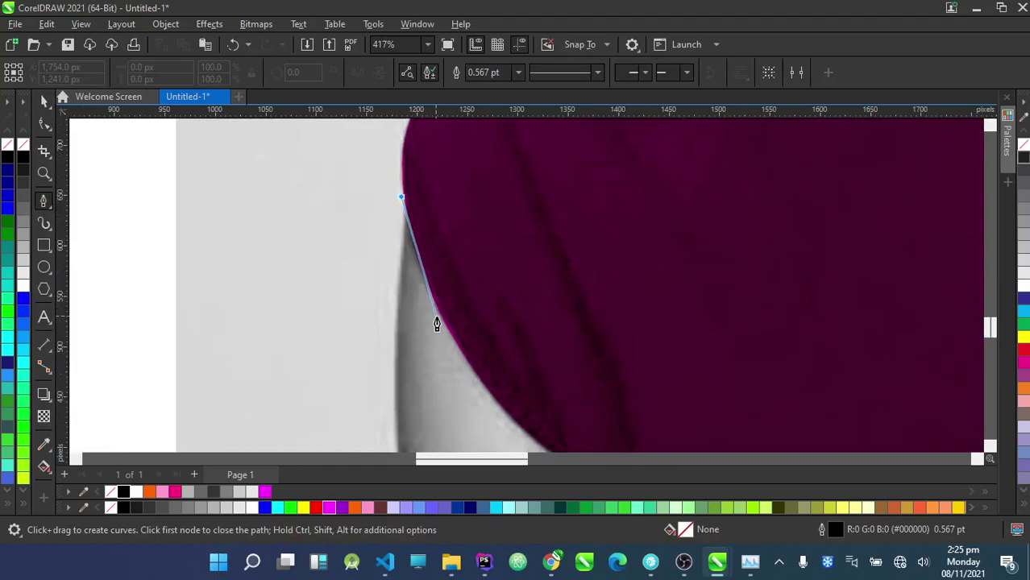
drag(442, 323, 497, 366)
scroll(441, 248, down, 5)
scroll(478, 325, up, 8)
click(528, 390)
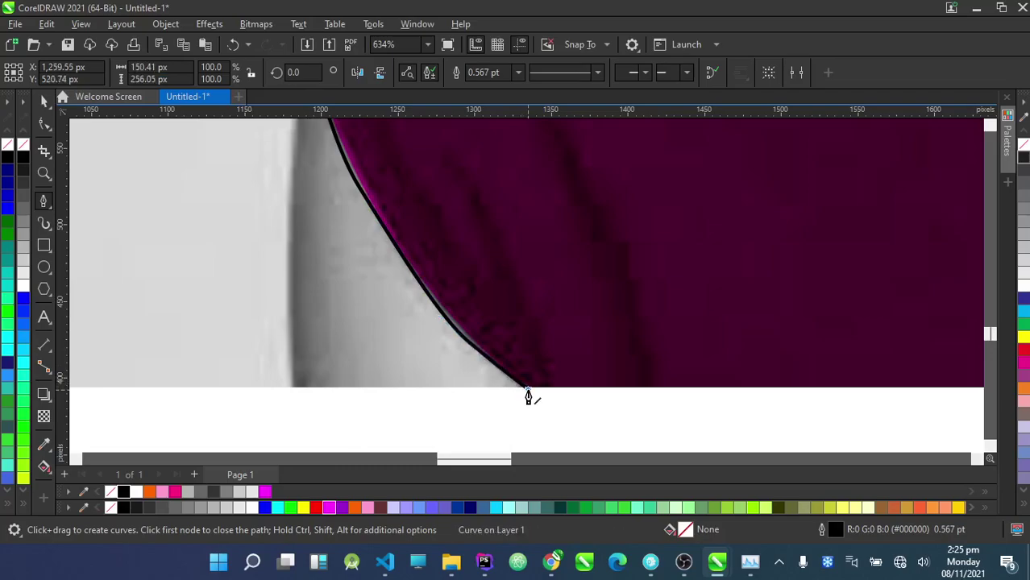
Undo the last path points and redraw the arm outline's lower part so it runs just below the photo's edge
key(ctrl+z)
key(ctrl+z)
drag(466, 337, 480, 350)
click(549, 399)
click(275, 410)
Trace up the grey arm's outer edge and close the path at its starting point under the shoulder
scroll(275, 409, down, 1)
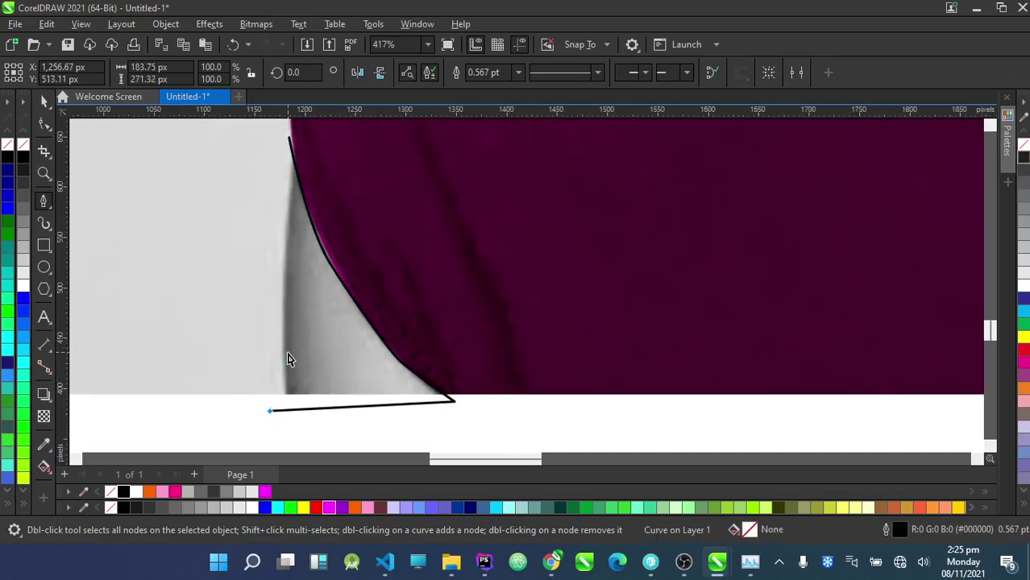
scroll(282, 407, up, 2)
drag(279, 234, 276, 161)
scroll(276, 183, down, 3)
scroll(276, 183, up, 2)
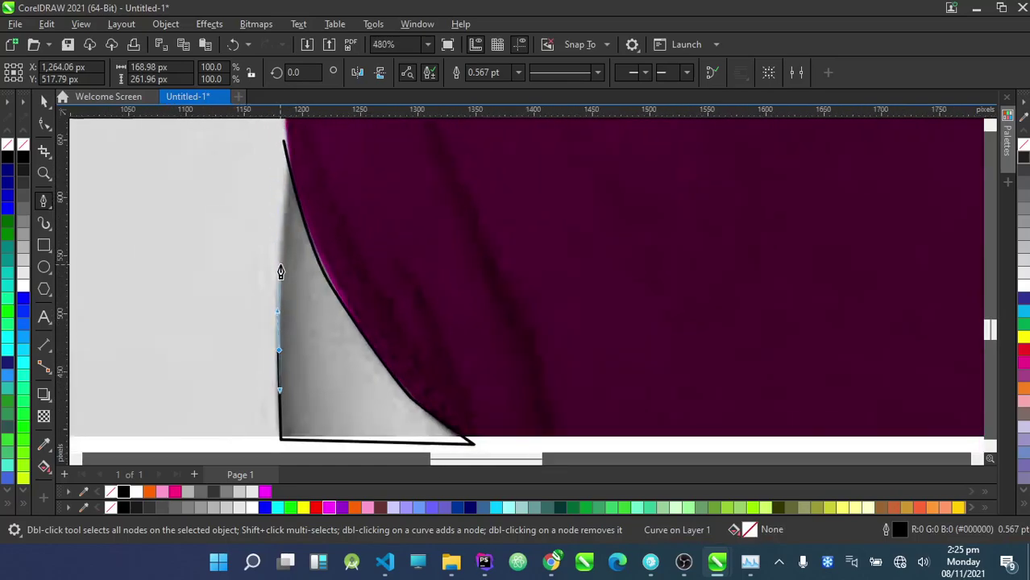
scroll(283, 186, up, 1)
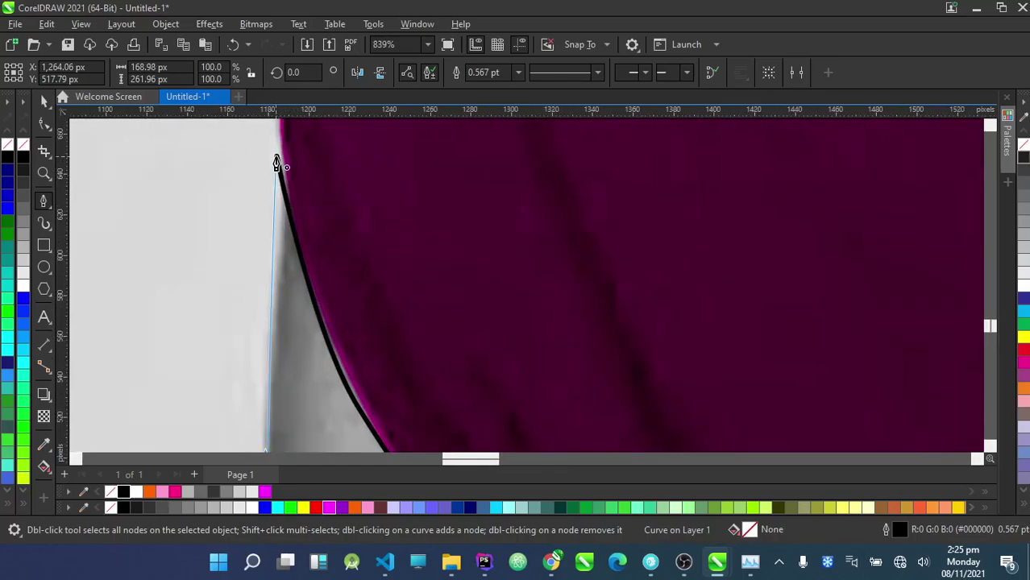
click(277, 164)
scroll(287, 237, down, 3)
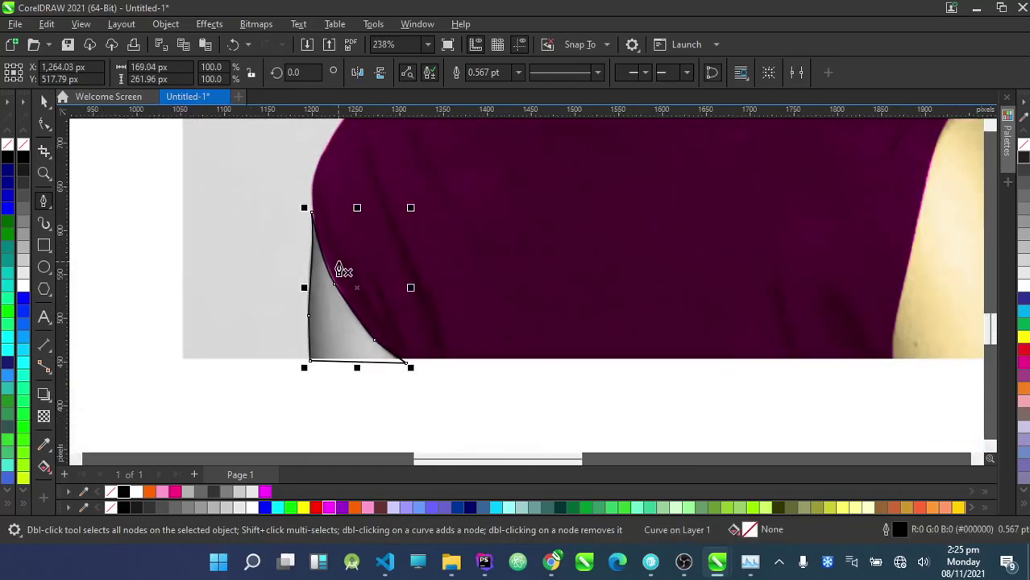
Cut the traced arm section out of the photo by intersecting it with the closed outline, and select the cut-out piece
scroll(343, 271, down, 1)
click(44, 99)
scroll(281, 384, down, 3)
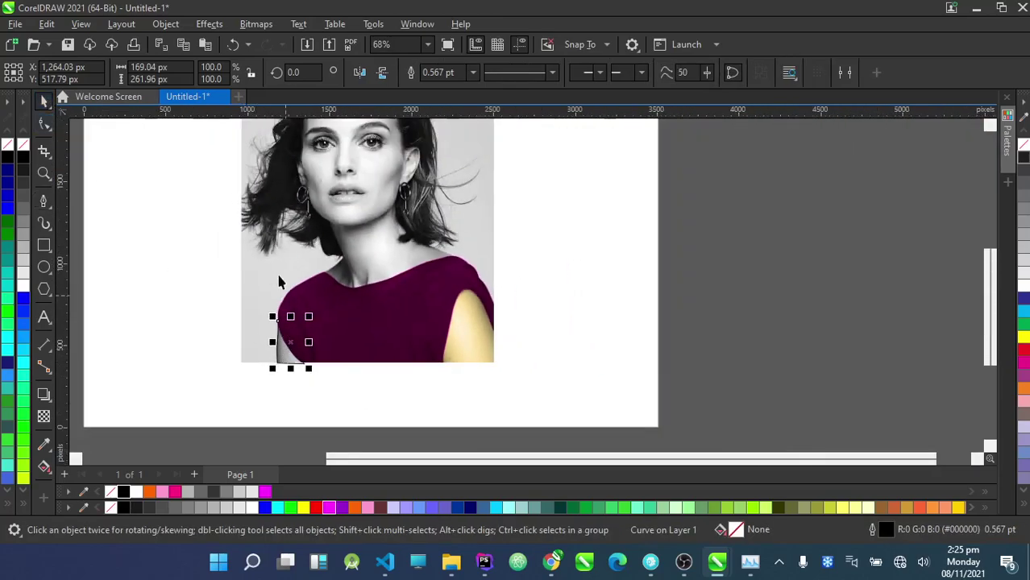
shift+click(314, 144)
click(629, 247)
drag(291, 360, 299, 395)
scroll(299, 395, up, 1)
click(280, 338)
drag(322, 243, 322, 243)
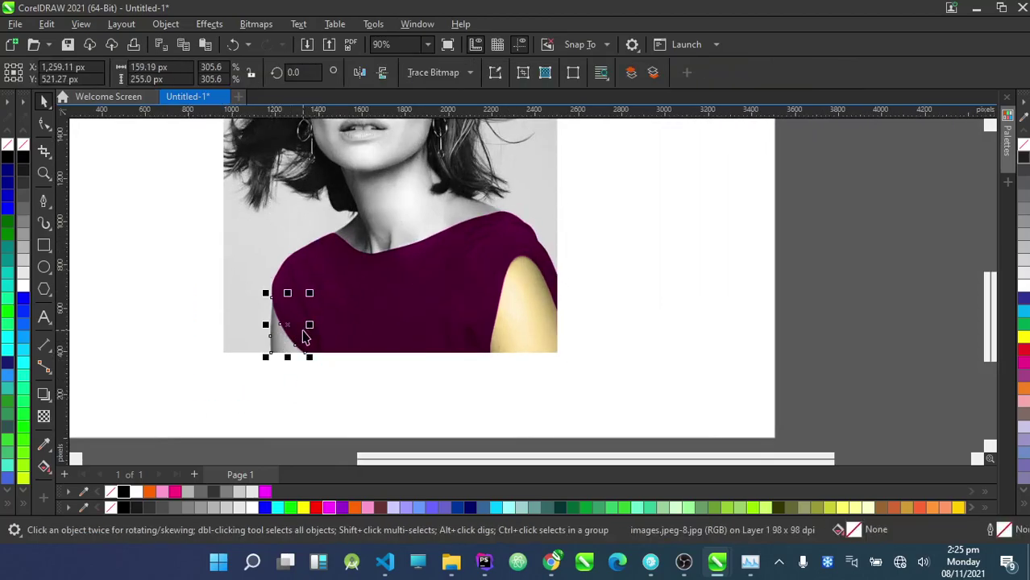
Convert the cut-out arm piece to a 300 dpi RGB Color (24-bit) bitmap with anti-aliasing and a transparent background
scroll(295, 340, up, 4)
click(256, 23)
click(271, 38)
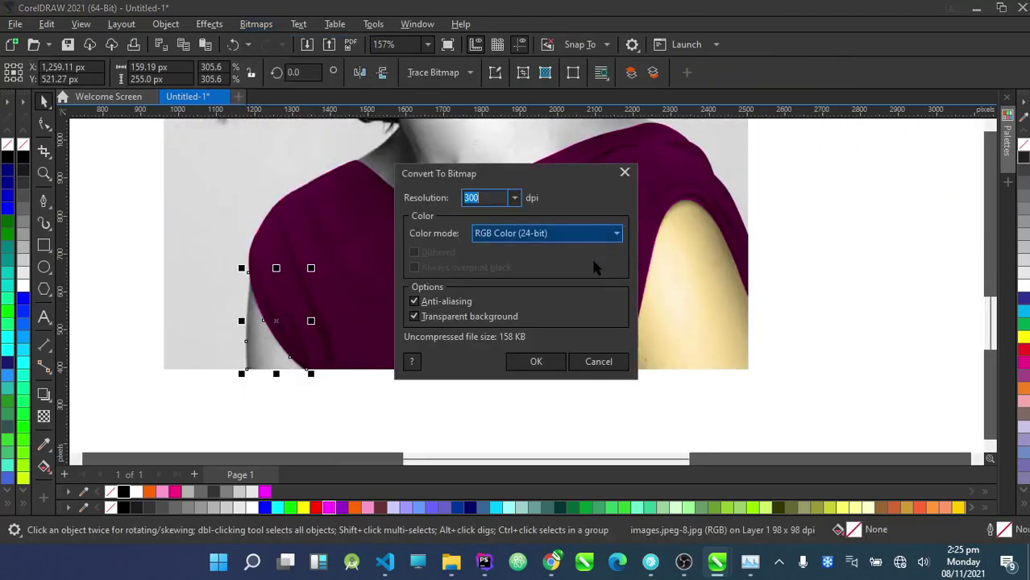
click(537, 362)
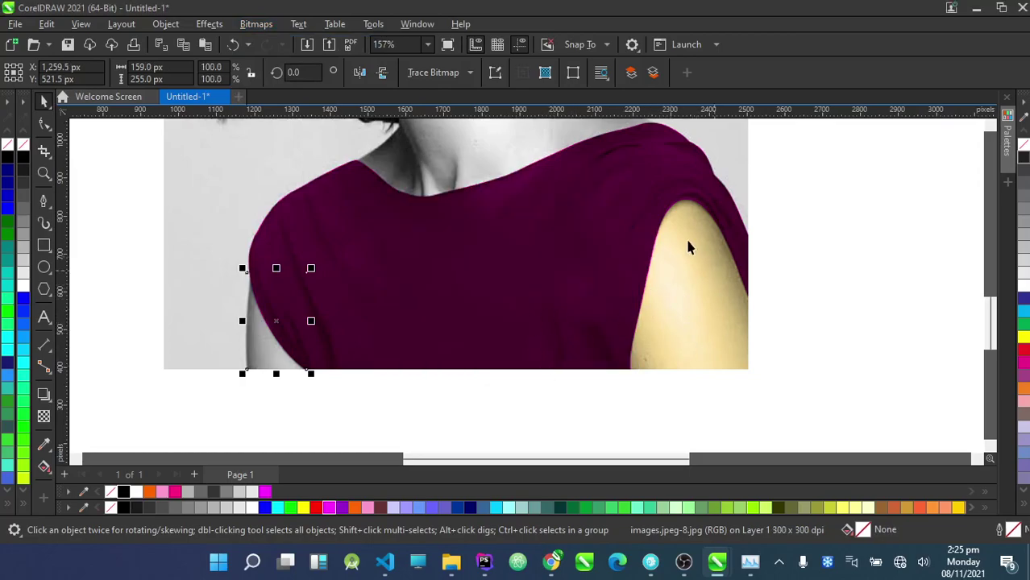
Apply the Image Adjustment Lab to the second arm with the remembered temperature 3637, tint 14 and saturation 11
click(208, 26)
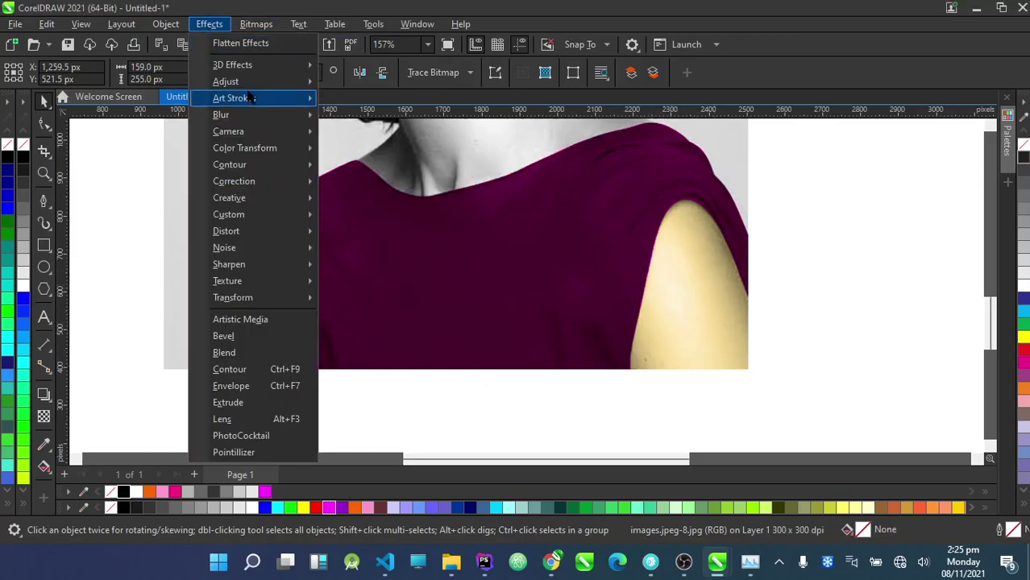
mouse_move(274, 82)
click(371, 99)
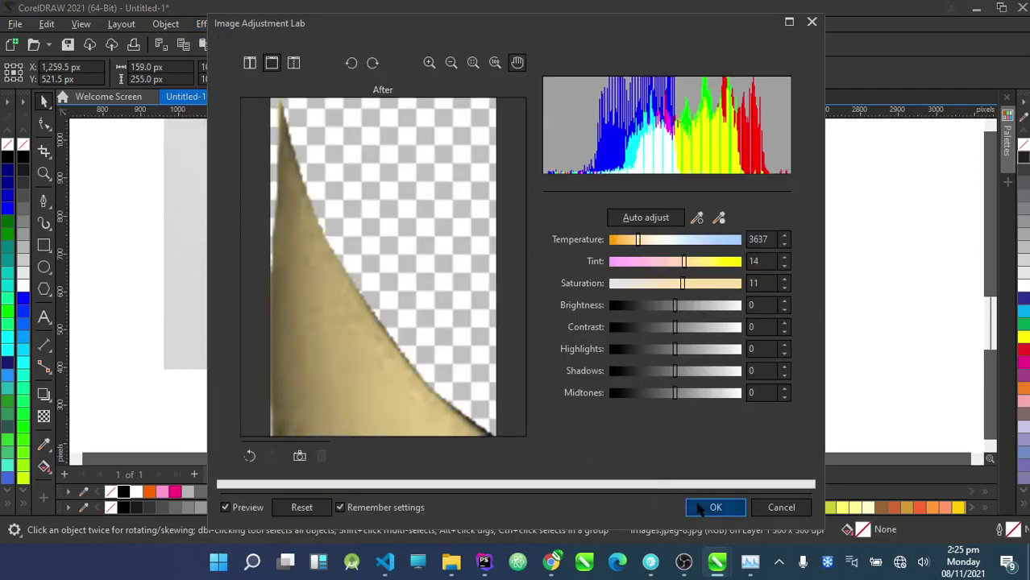
click(715, 505)
click(505, 408)
scroll(505, 408, down, 5)
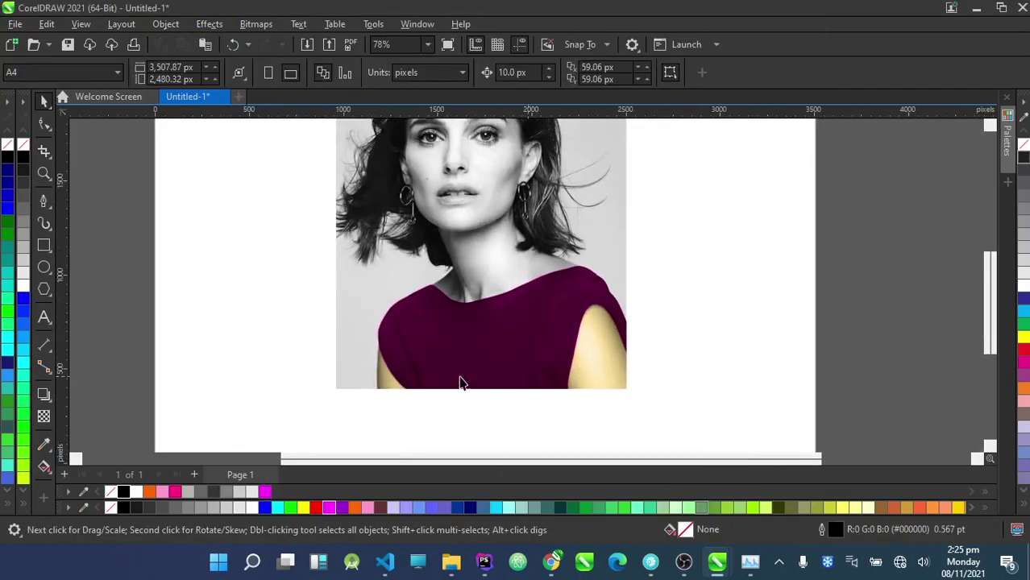
Start a Pen tool path at the dress's neckline peak and trace the shoulder slope up to the hair beside the neck
scroll(545, 364, down, 2)
scroll(541, 250, up, 3)
scroll(419, 359, up, 3)
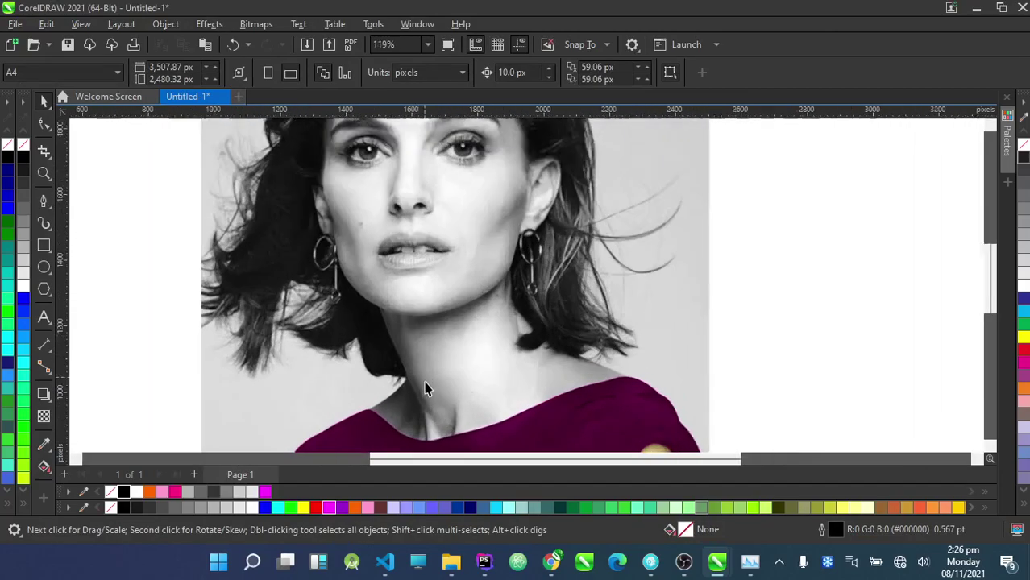
scroll(405, 420, up, 3)
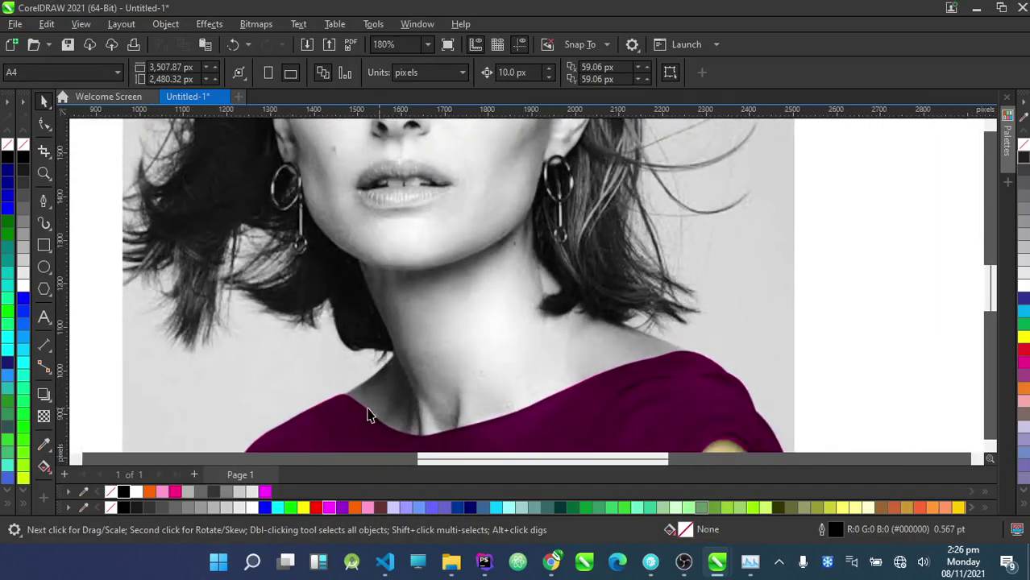
click(45, 202)
scroll(333, 376, down, 3)
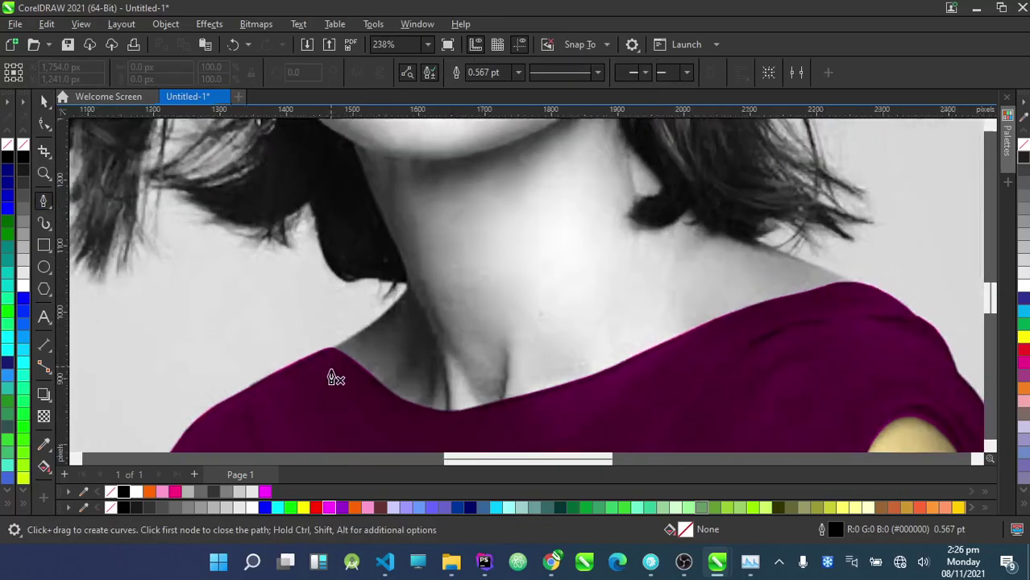
scroll(335, 347, up, 7)
scroll(452, 256, up, 1)
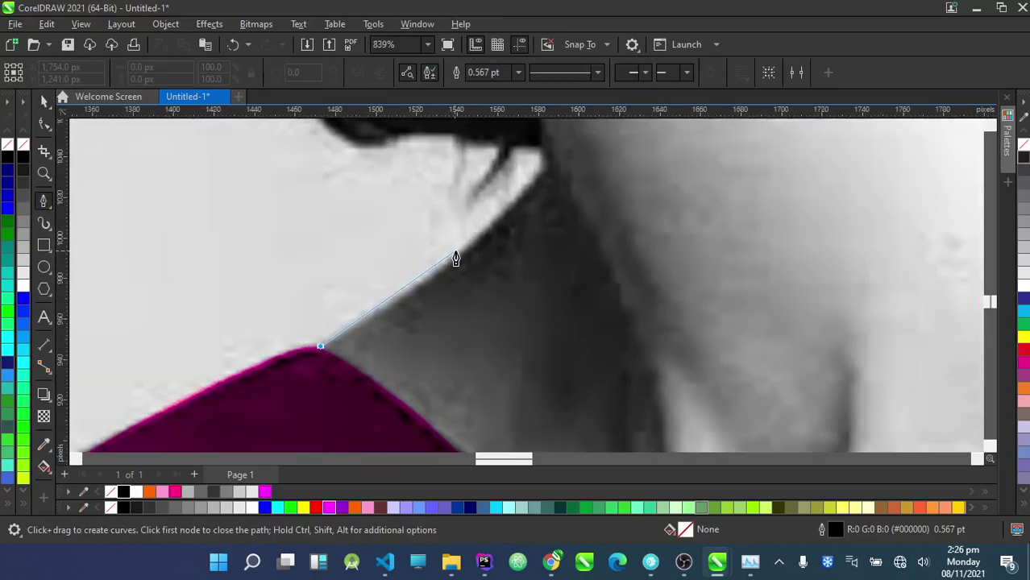
drag(469, 244, 510, 212)
scroll(510, 211, up, 1)
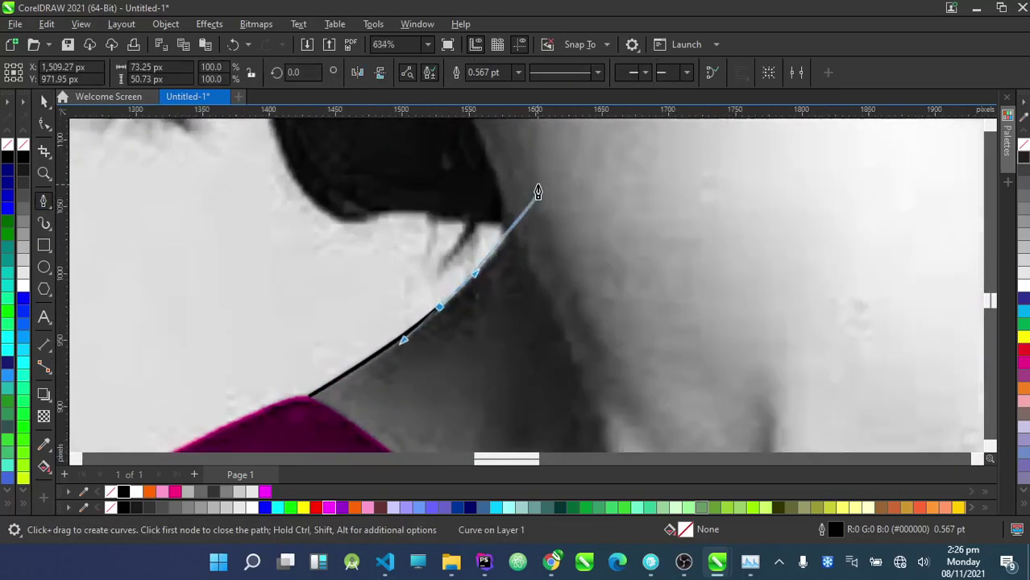
click(505, 253)
Continue the neck path upward along the edge of the hair to the jaw
scroll(496, 241, down, 6)
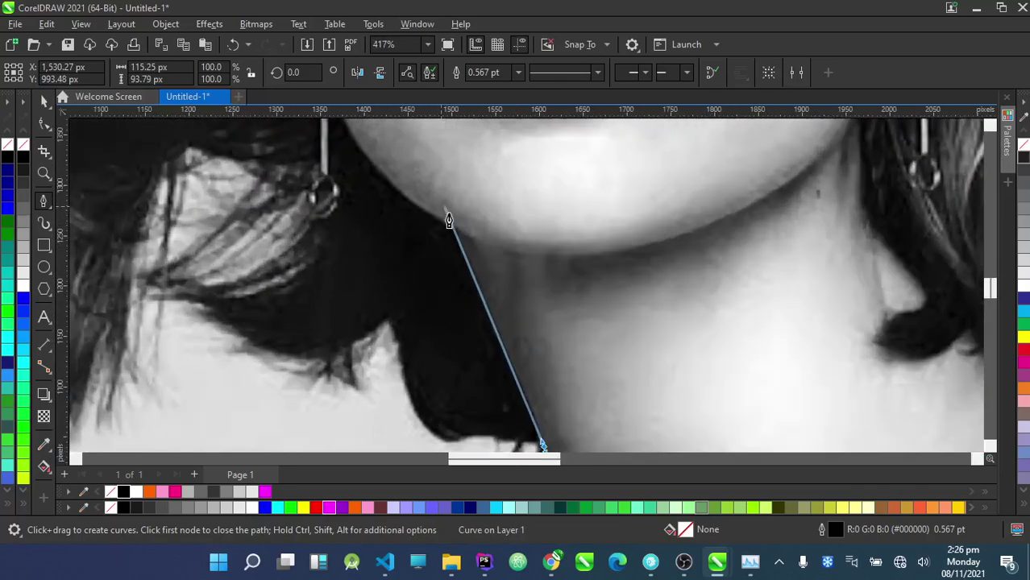
scroll(483, 313, up, 3)
drag(493, 322, 484, 301)
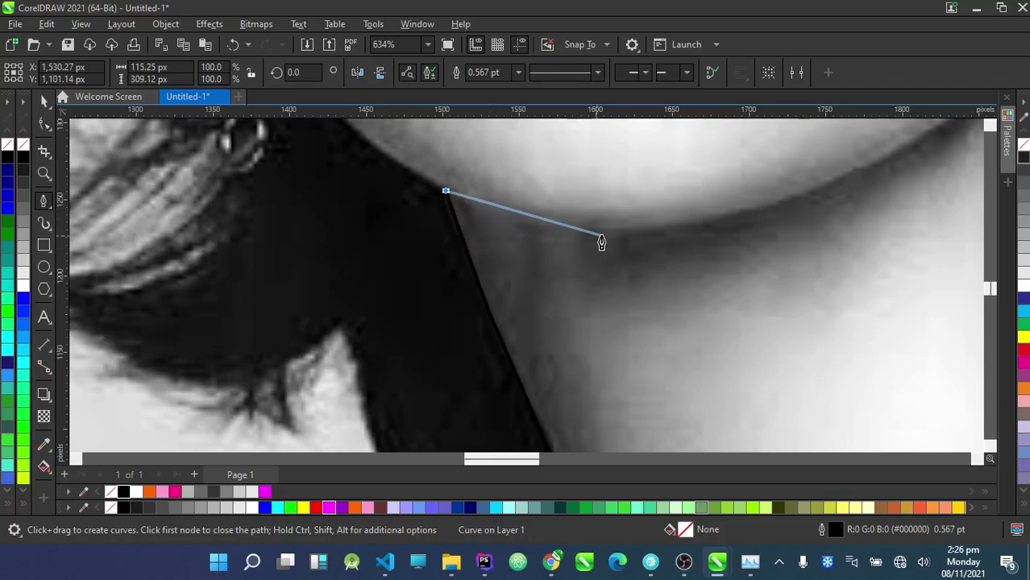
Trace the neck path along the underside of the chin and jaw to the hair on the opposite side
scroll(570, 276, down, 3)
scroll(568, 288, up, 5)
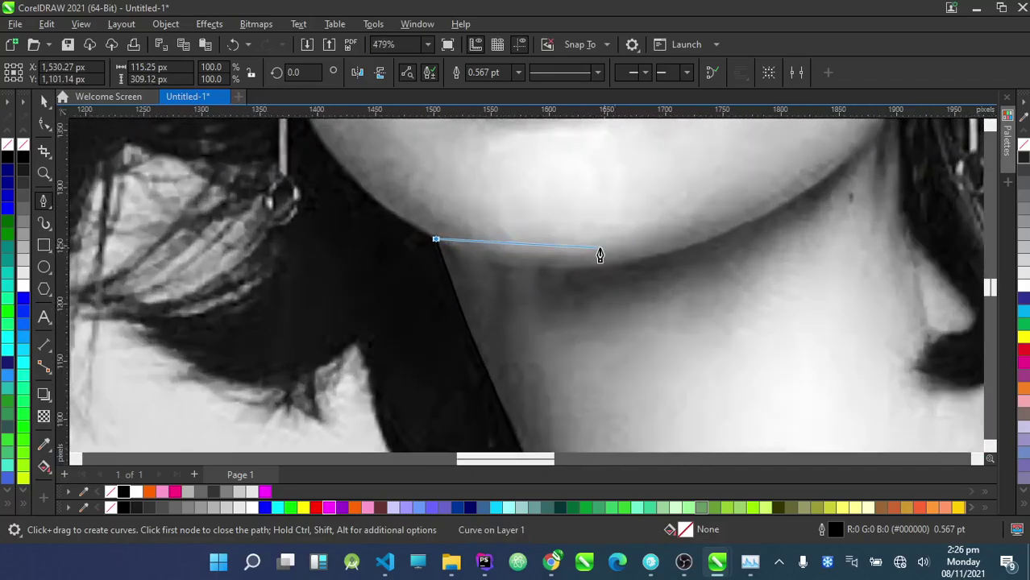
drag(599, 276, 786, 256)
scroll(635, 322, down, 3)
scroll(828, 230, up, 3)
drag(824, 229, 870, 191)
scroll(870, 192, down, 3)
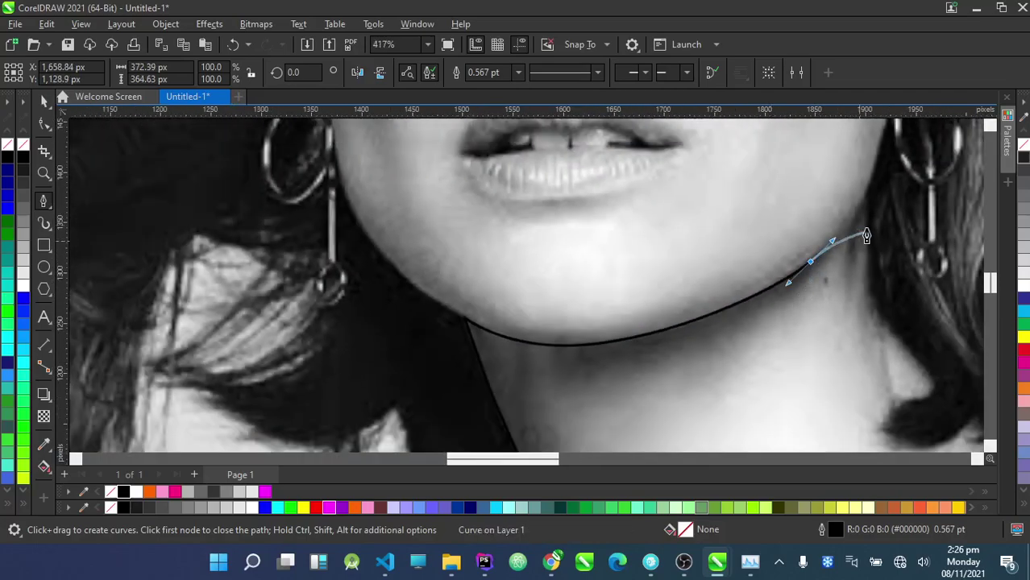
scroll(856, 215, up, 3)
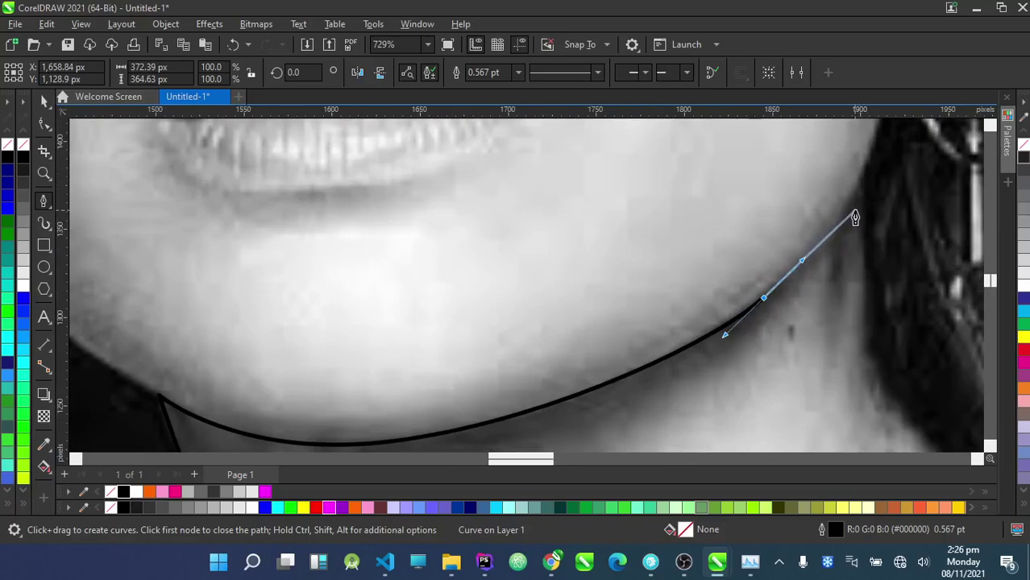
drag(850, 198, 865, 178)
Continue the neck path down the hair's edge and around the dark curl resting against the neck
scroll(876, 352, down, 3)
scroll(869, 295, up, 3)
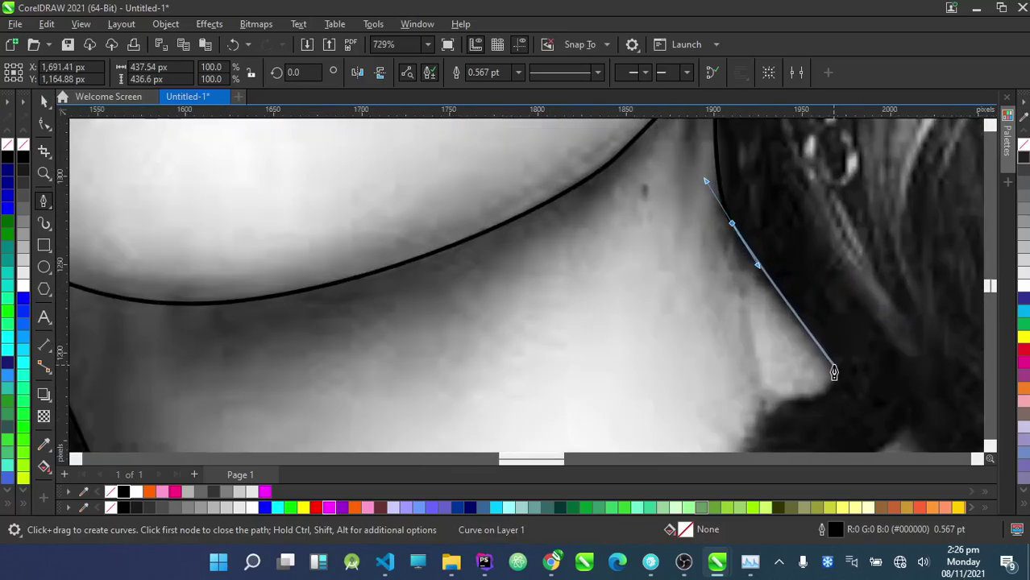
click(833, 372)
scroll(834, 373, down, 3)
scroll(774, 322, up, 4)
drag(710, 307, 708, 308)
drag(663, 341, 716, 399)
drag(783, 405, 801, 386)
drag(857, 354, 893, 368)
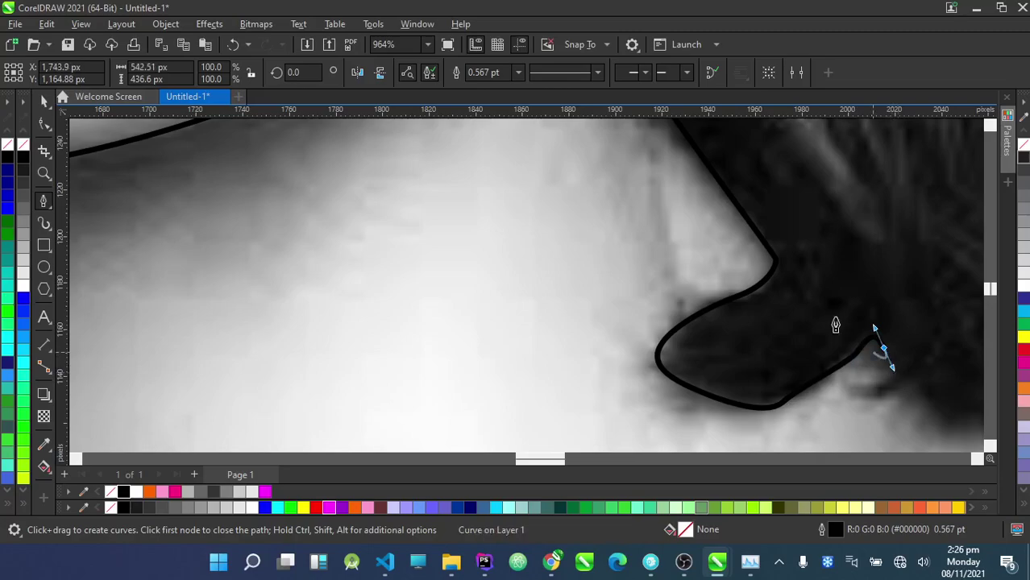
Continue the neck path from beside the dark curl along the underside of the hair toward the shoulder
scroll(874, 359, down, 4)
scroll(896, 362, up, 4)
scroll(671, 290, up, 1)
drag(695, 282, 798, 317)
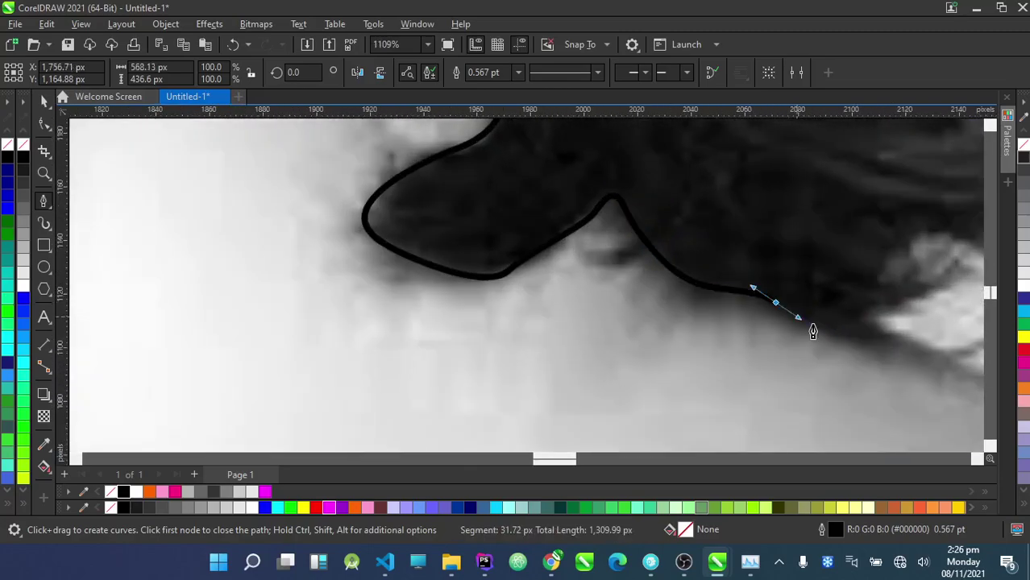
drag(868, 322, 892, 333)
Extend the neck path down the bare shoulder slope to the peak of the dress's neckline
scroll(650, 220, down, 4)
scroll(807, 283, up, 4)
drag(823, 330, 858, 343)
scroll(645, 232, down, 5)
scroll(767, 299, up, 5)
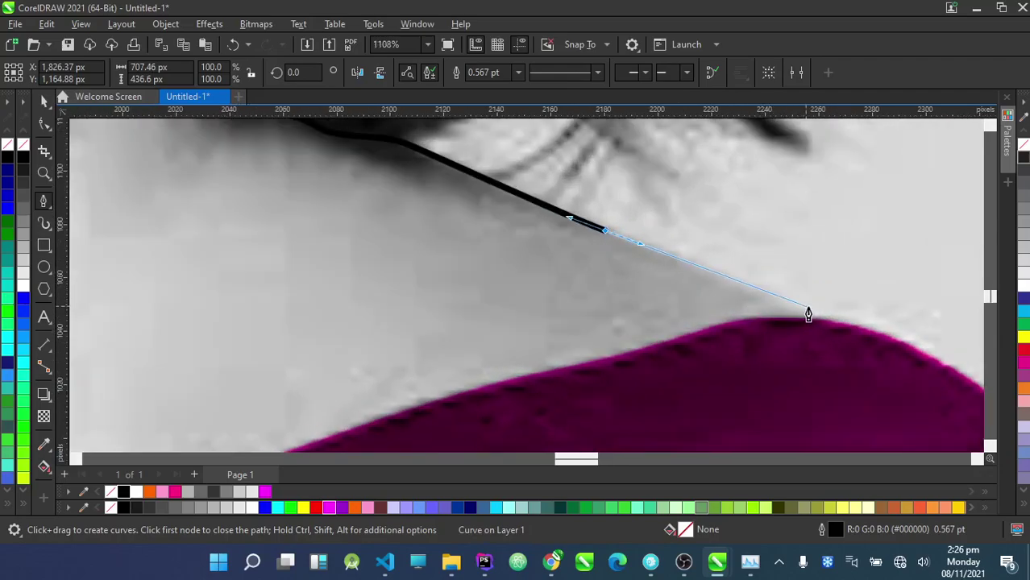
click(822, 325)
Trace the neck path from the shoulder peak along the upper part of the dress's neckline
scroll(806, 306, down, 3)
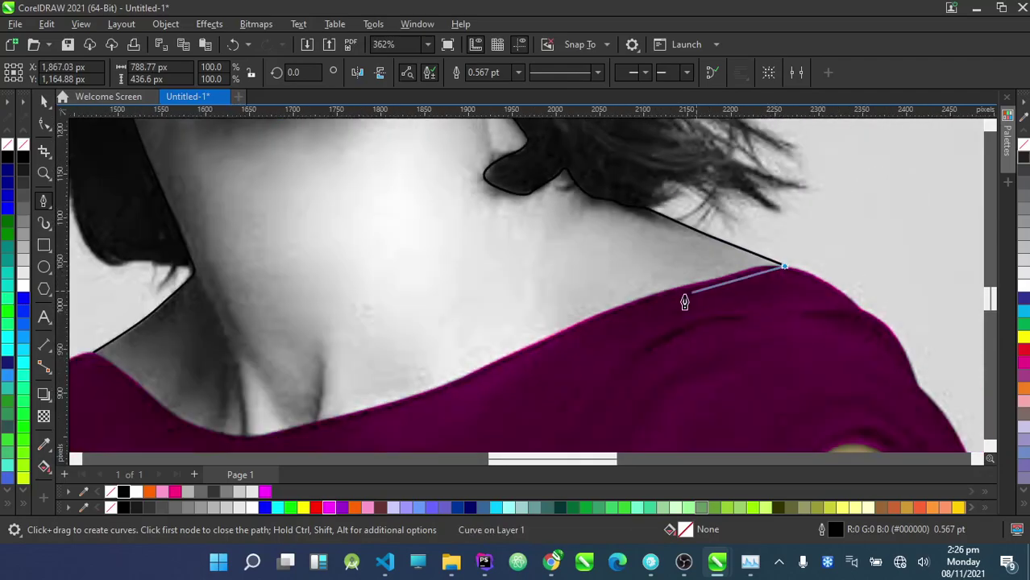
scroll(697, 290, up, 2)
scroll(763, 259, up, 3)
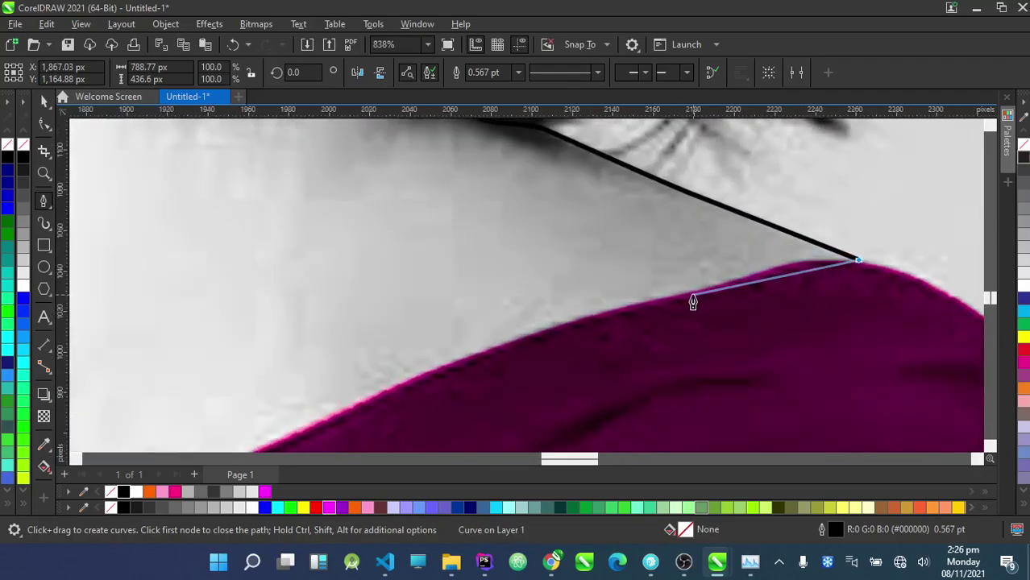
drag(682, 295, 655, 299)
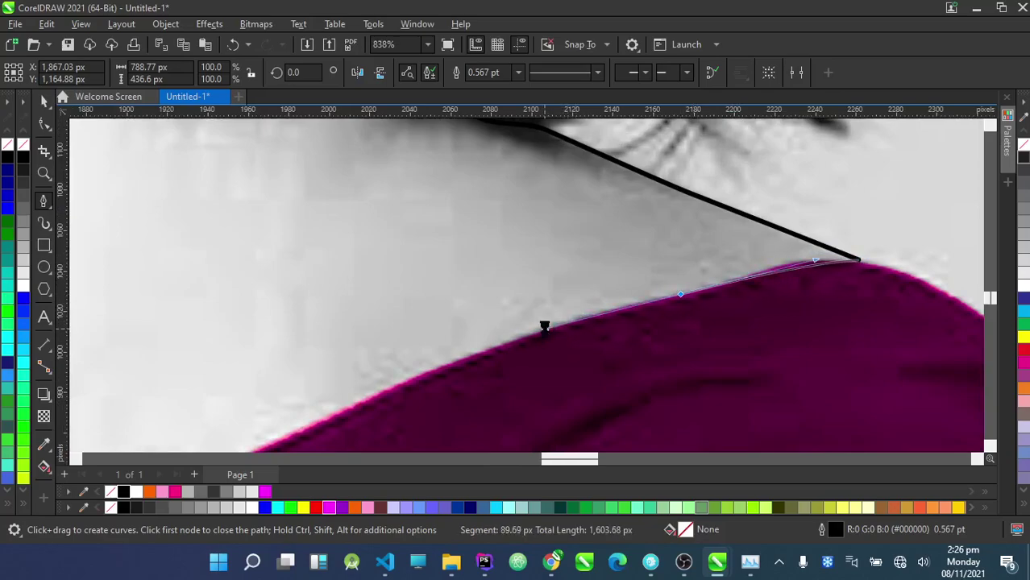
drag(545, 329, 545, 329)
scroll(535, 282, down, 1)
scroll(484, 287, up, 1)
drag(468, 295, 340, 351)
Continue the neck path down the dress's neckline to its lowest point below the throat
scroll(339, 351, down, 3)
scroll(312, 382, up, 3)
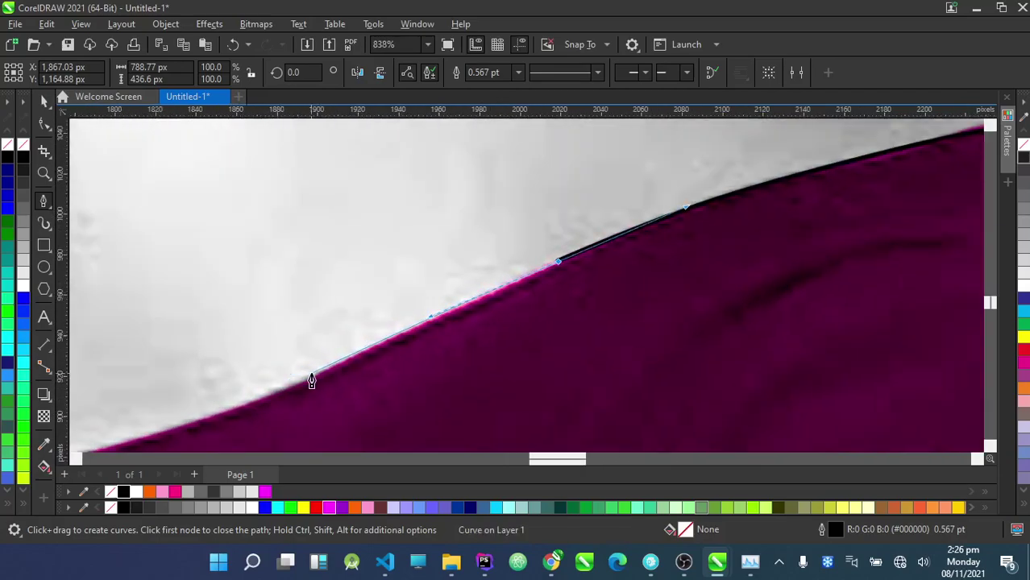
drag(297, 390, 260, 405)
scroll(260, 405, down, 3)
scroll(318, 372, up, 3)
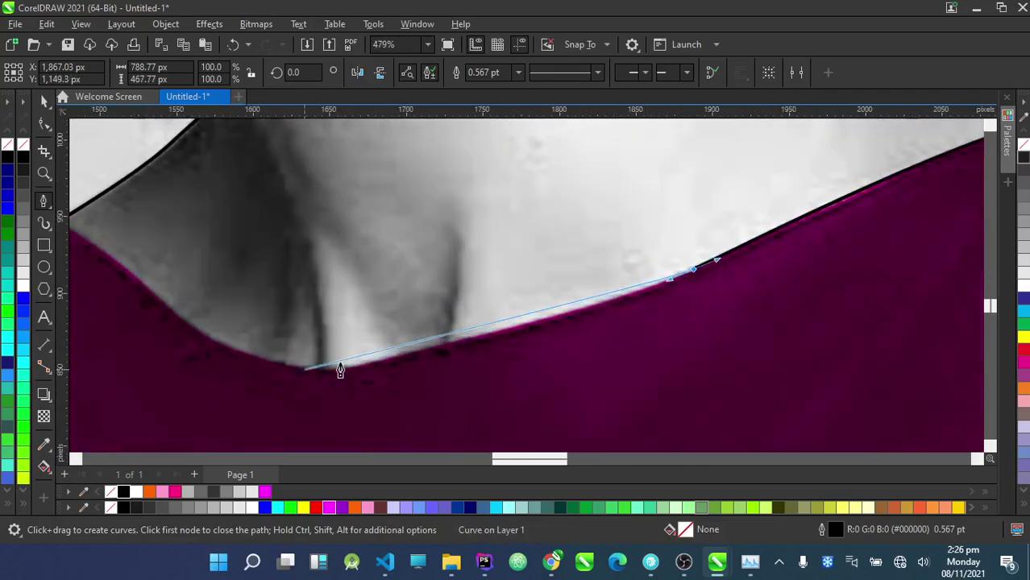
drag(465, 342, 339, 375)
drag(275, 376, 254, 378)
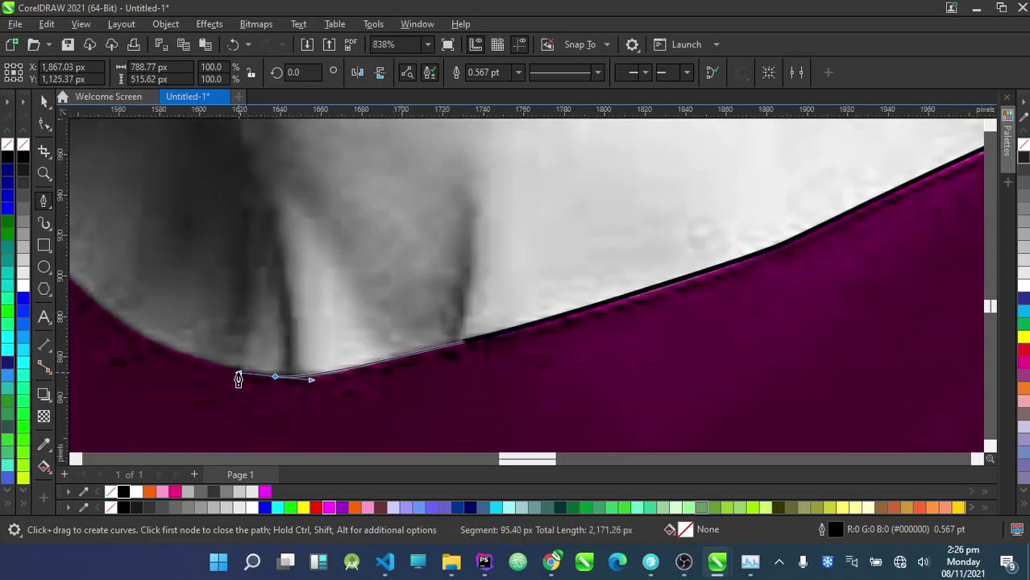
Trace the neckline up the opposite side and close the neck path at its starting point
scroll(311, 364, down, 3)
scroll(292, 299, up, 3)
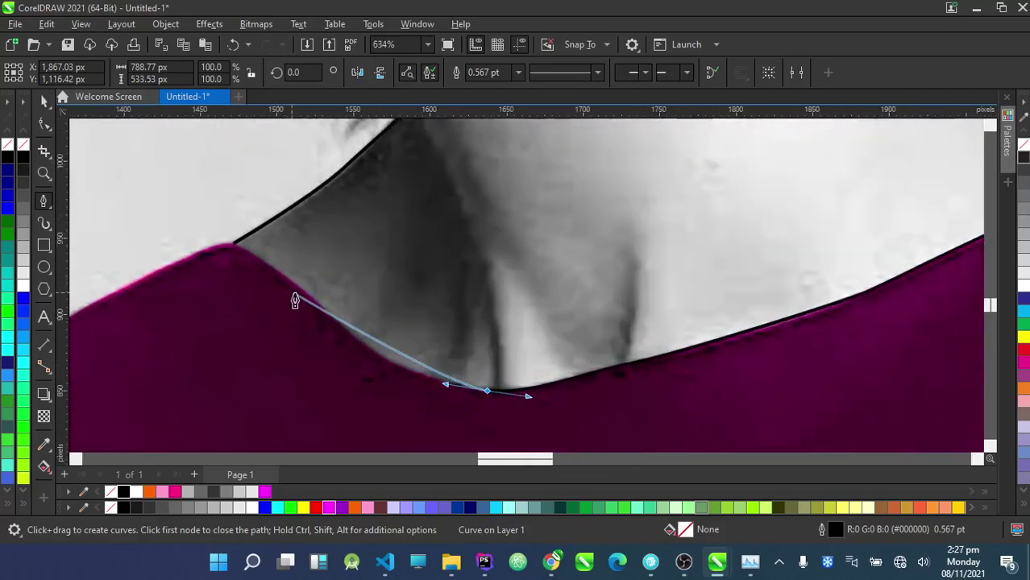
drag(342, 328, 309, 308)
drag(275, 271, 275, 272)
click(223, 244)
scroll(345, 304, down, 6)
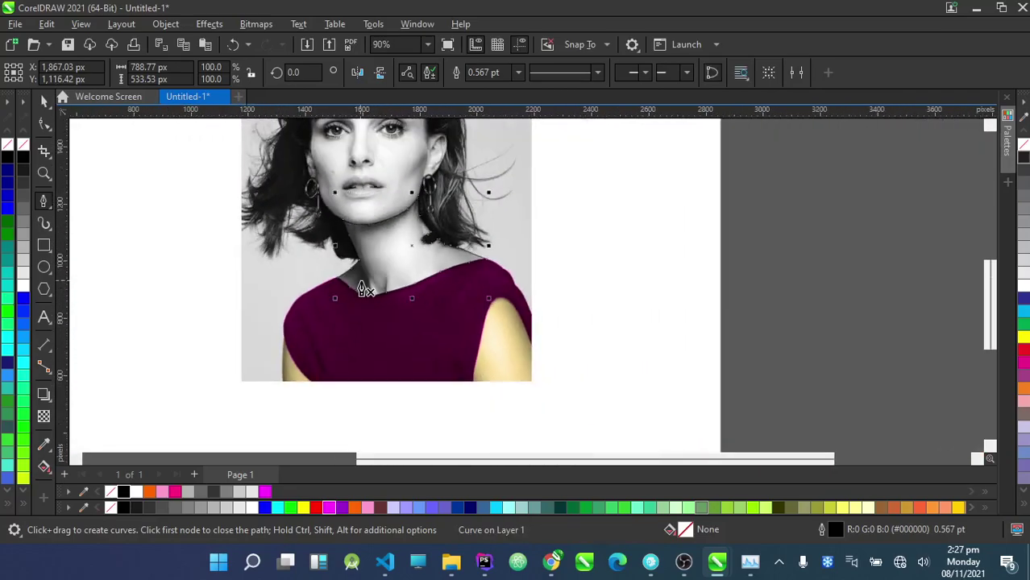
Cut the neck area out of the portrait with the closed path and delete the leftover path
double_click(45, 100)
scroll(430, 255, down, 3)
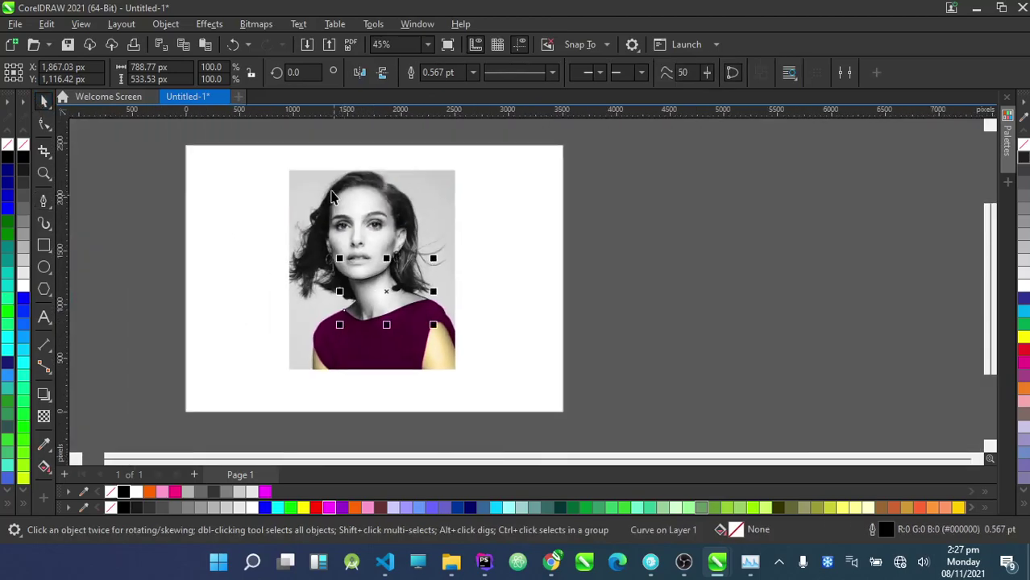
scroll(395, 218, up, 2)
click(445, 357)
drag(445, 358, 619, 321)
key(Delete)
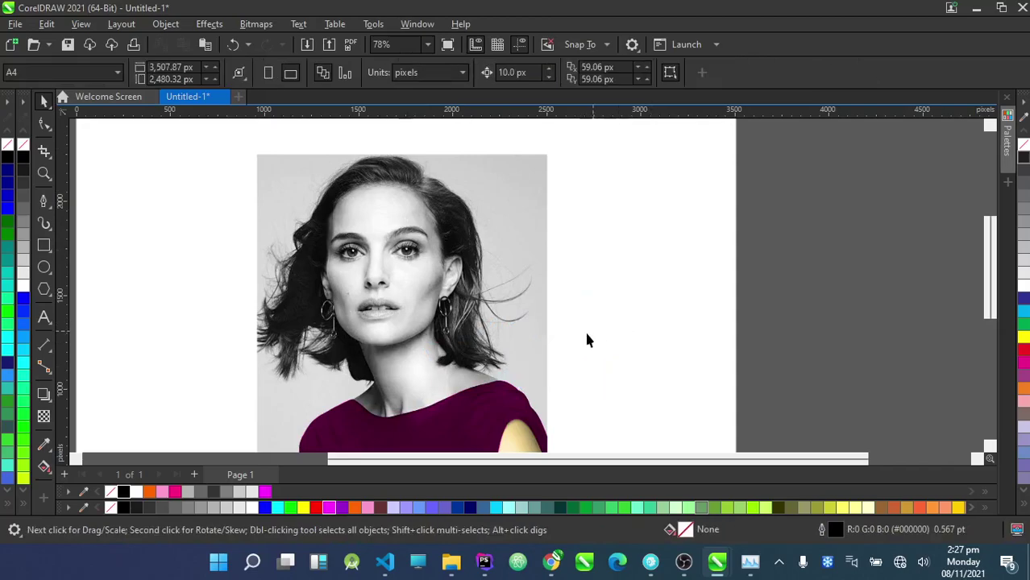
Convert the neck cutout to a 300 dpi RGB Color (24-bit) bitmap with anti-aliasing and a transparent background
click(392, 377)
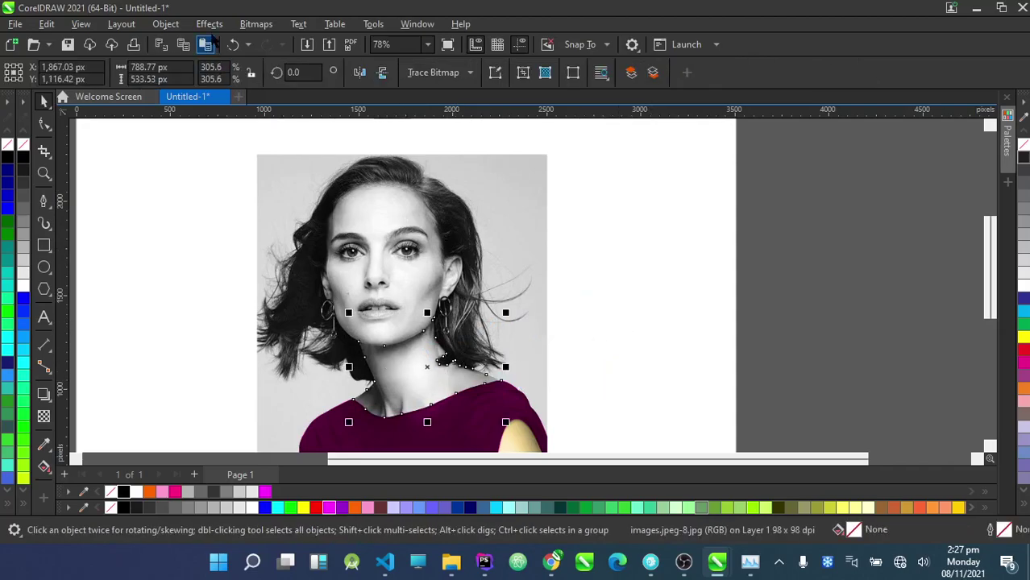
click(255, 23)
click(294, 41)
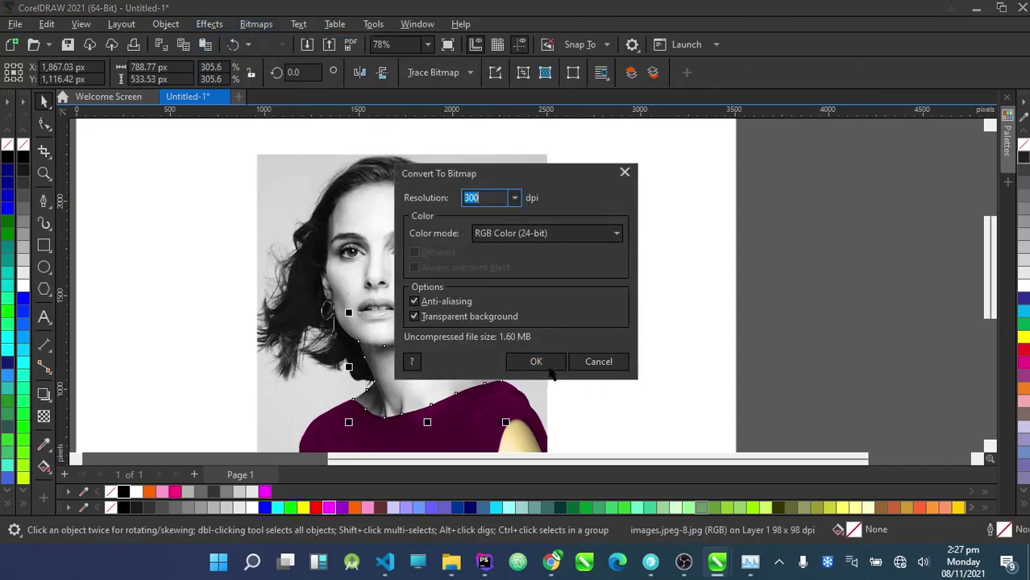
click(534, 360)
Tint the neck bitmap with the Image Adjustment Lab in the same golden skin tone as the arms
click(211, 24)
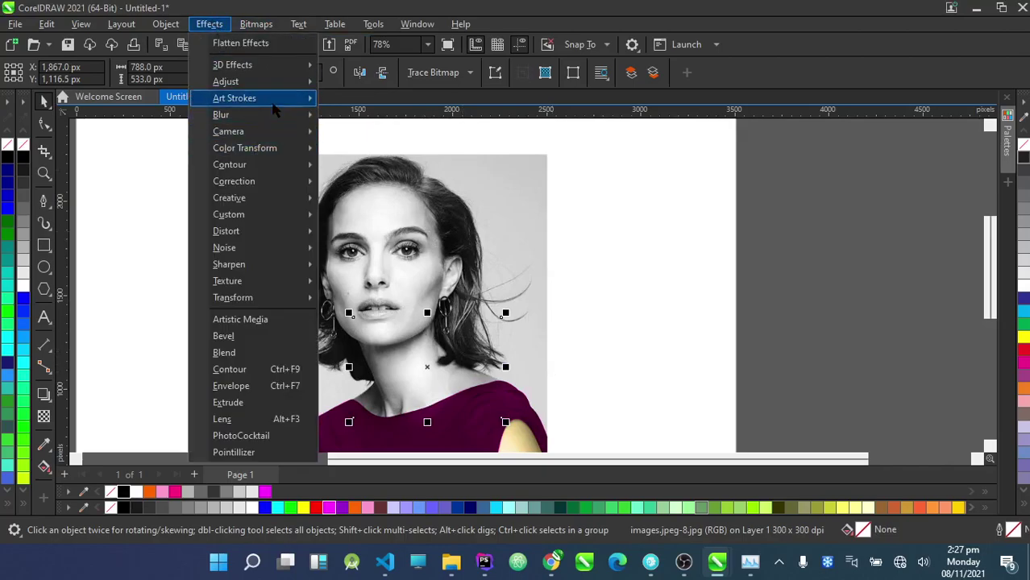
mouse_move(280, 87)
click(399, 99)
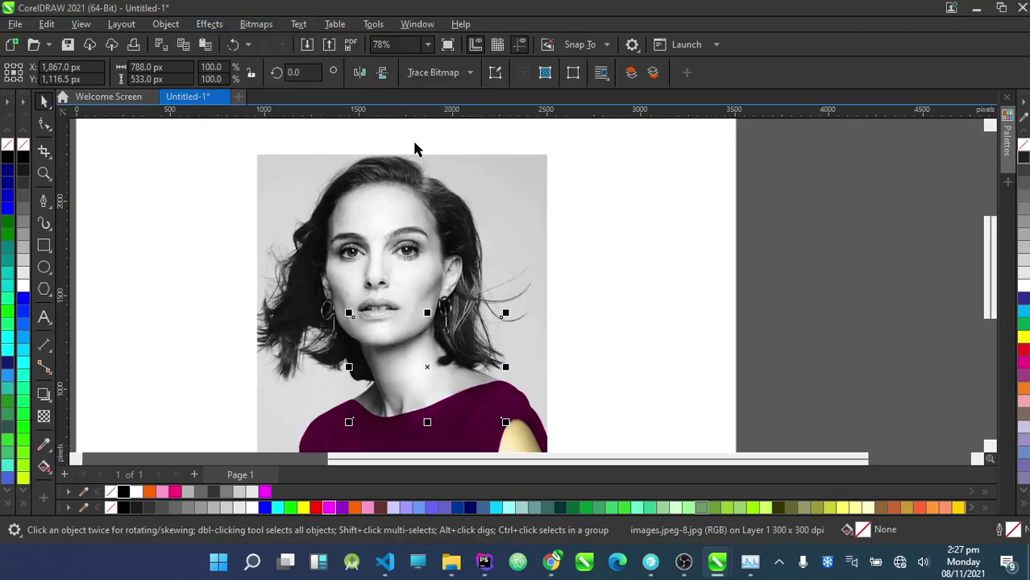
click(716, 507)
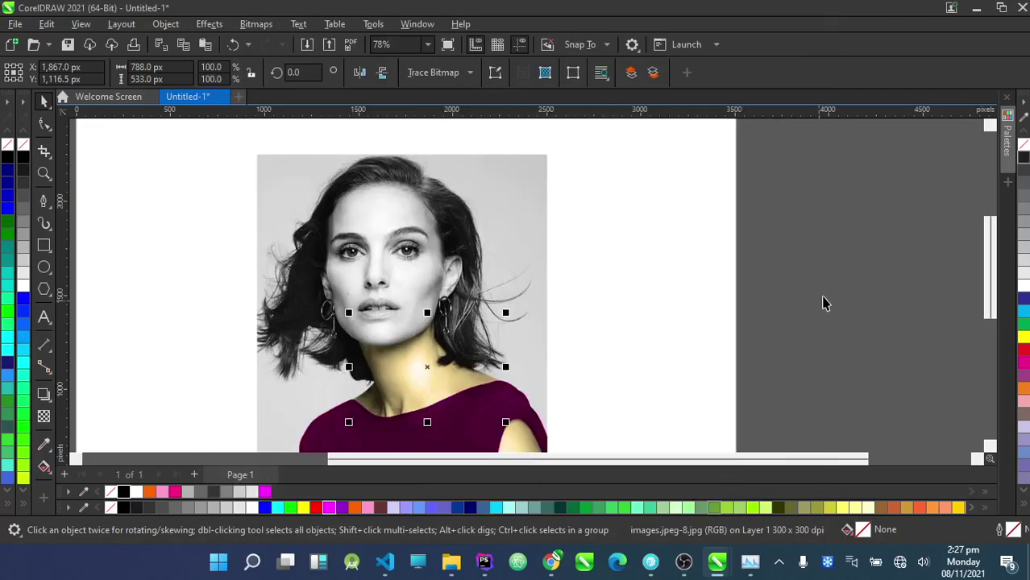
Examine the recoloured neck against the dress and arms, and inspect the face and lips up close
scroll(731, 233, down, 2)
scroll(616, 377, up, 4)
scroll(556, 235, up, 2)
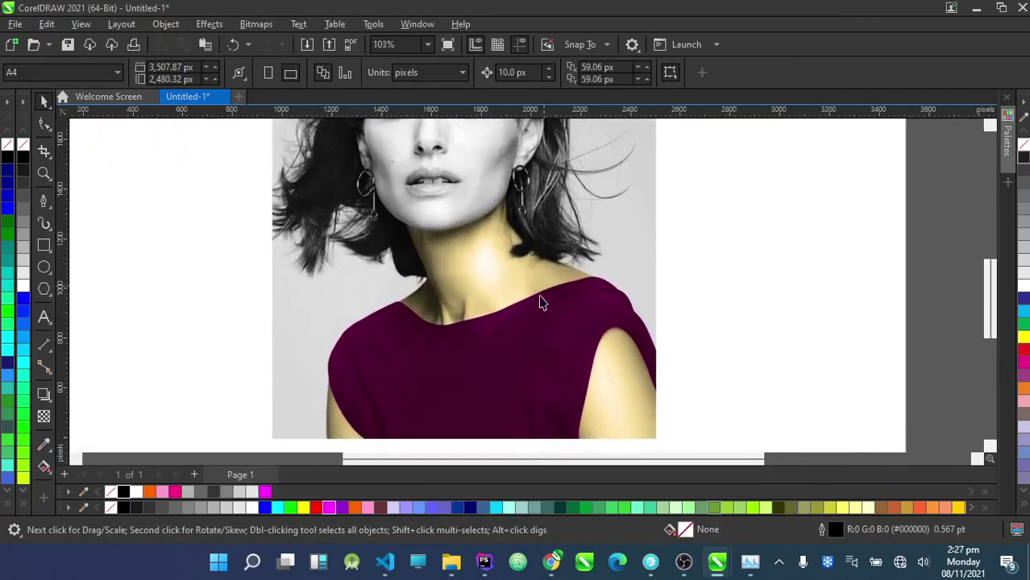
scroll(538, 334, down, 3)
scroll(520, 242, down, 1)
scroll(508, 234, up, 2)
scroll(503, 225, down, 2)
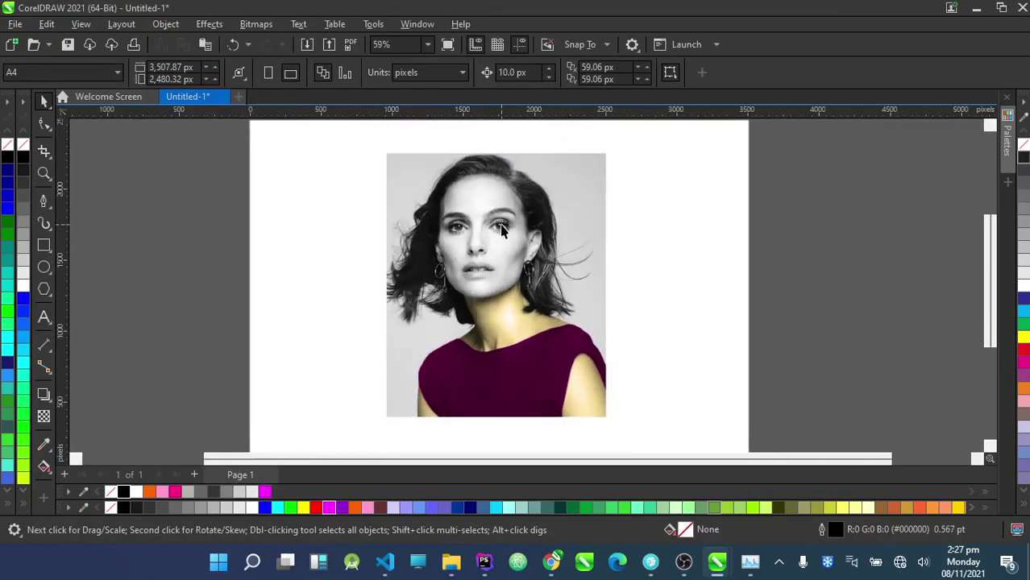
scroll(502, 224, up, 4)
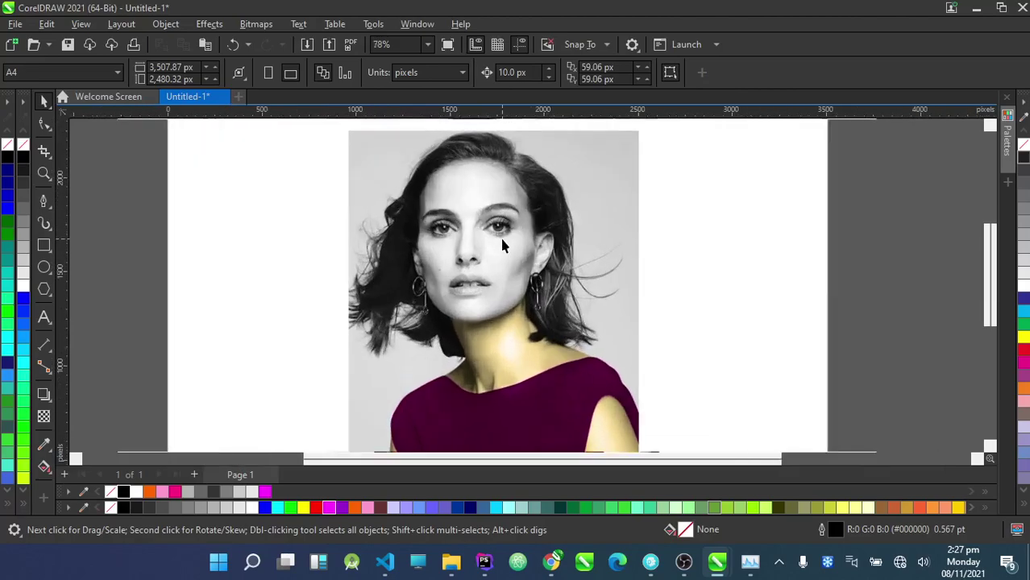
scroll(462, 318, up, 3)
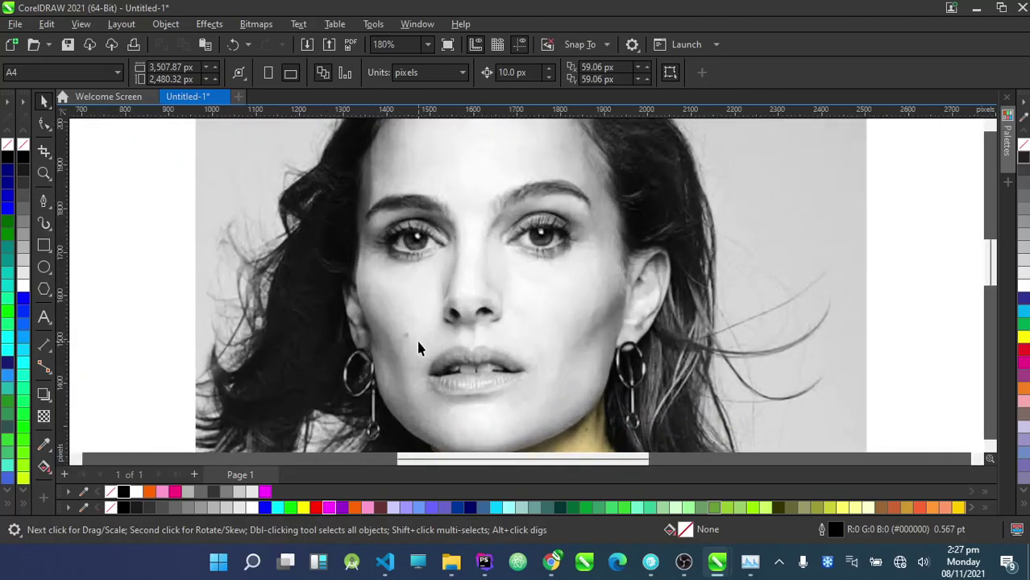
scroll(420, 350, up, 6)
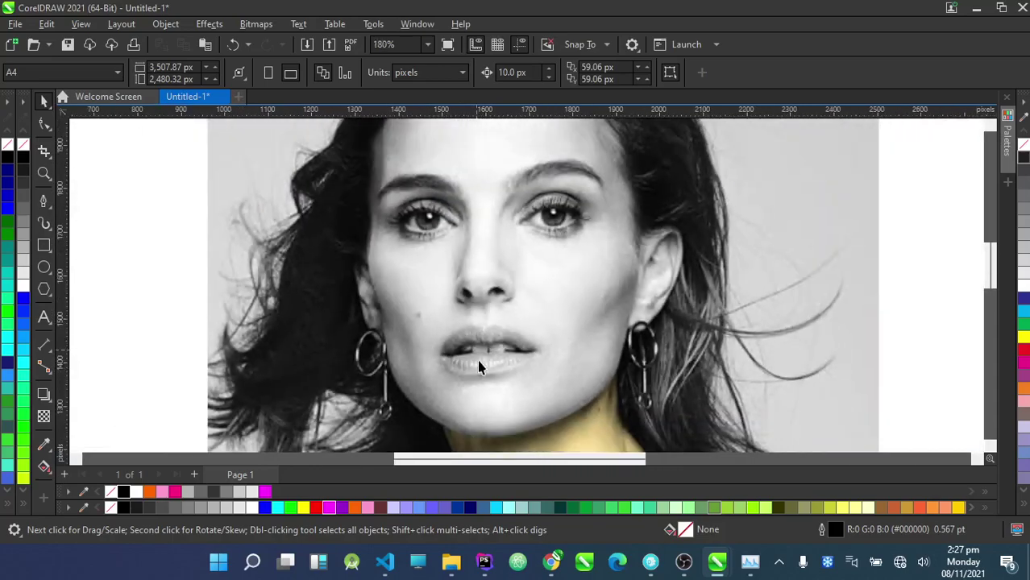
scroll(438, 343, up, 2)
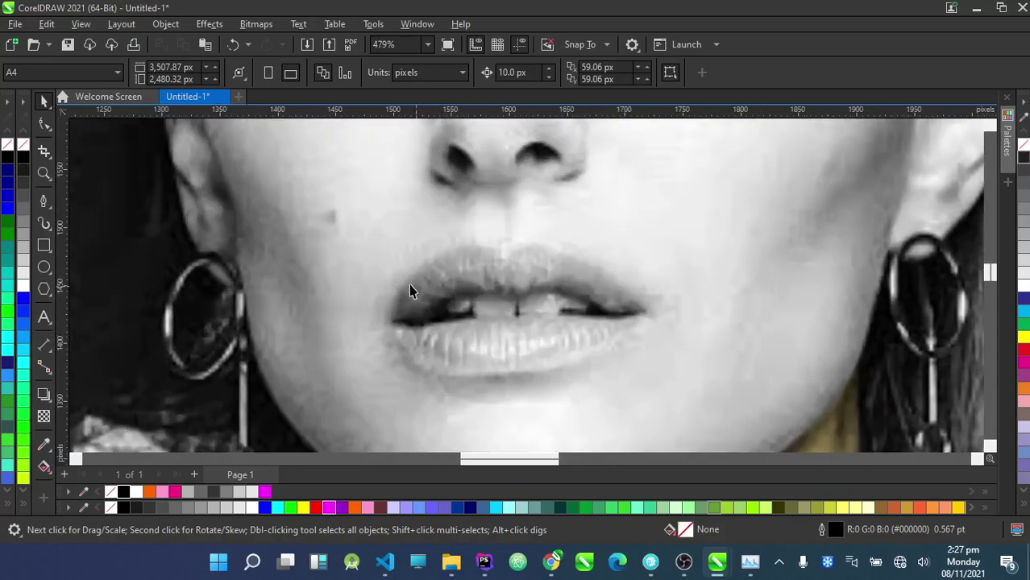
Trace the upper lip's outer edge with the Pen tool, from one mouth corner over the cupid's bow to the other
click(44, 202)
scroll(410, 354, up, 3)
click(404, 339)
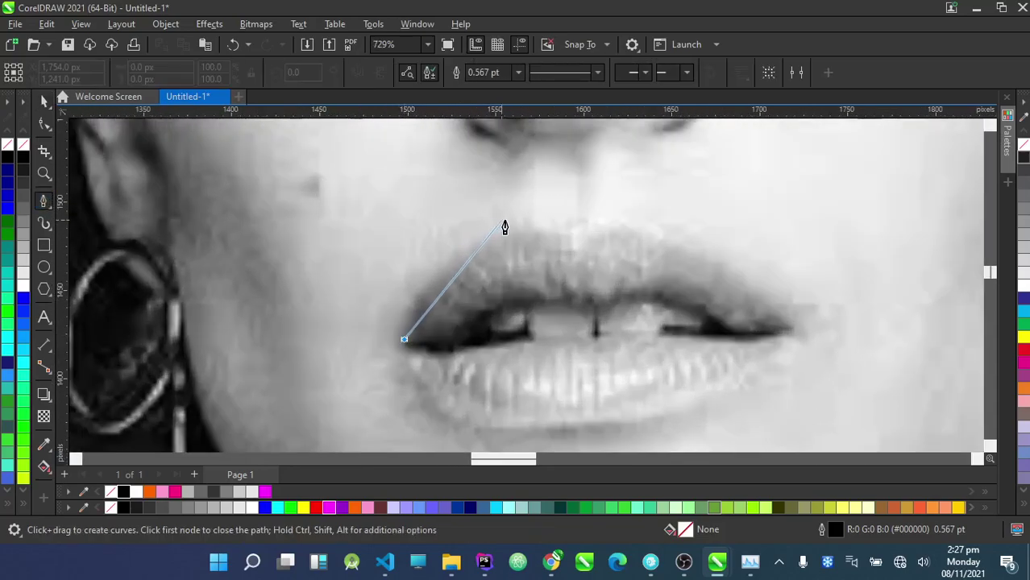
drag(524, 229, 581, 227)
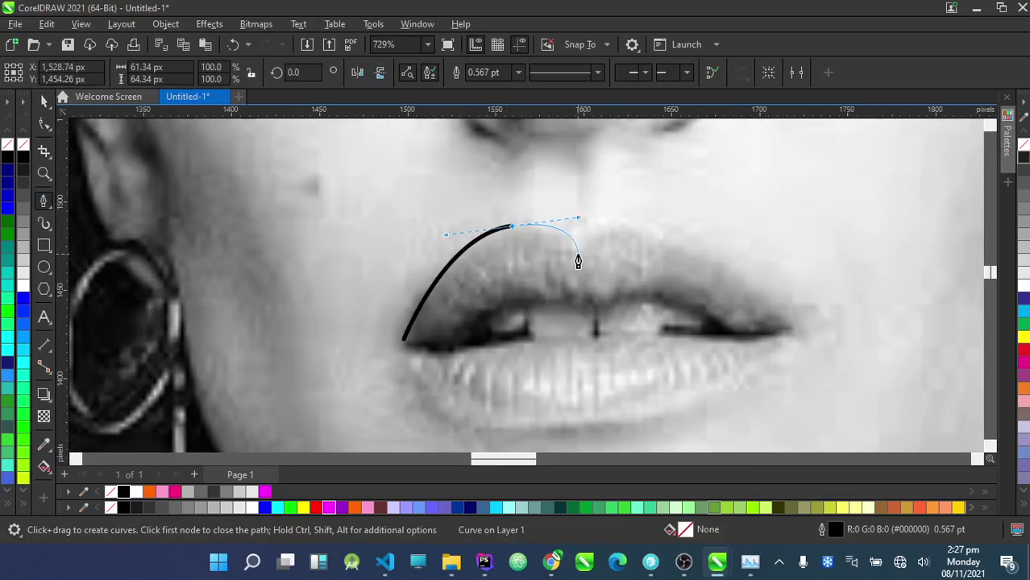
key(ctrl+z)
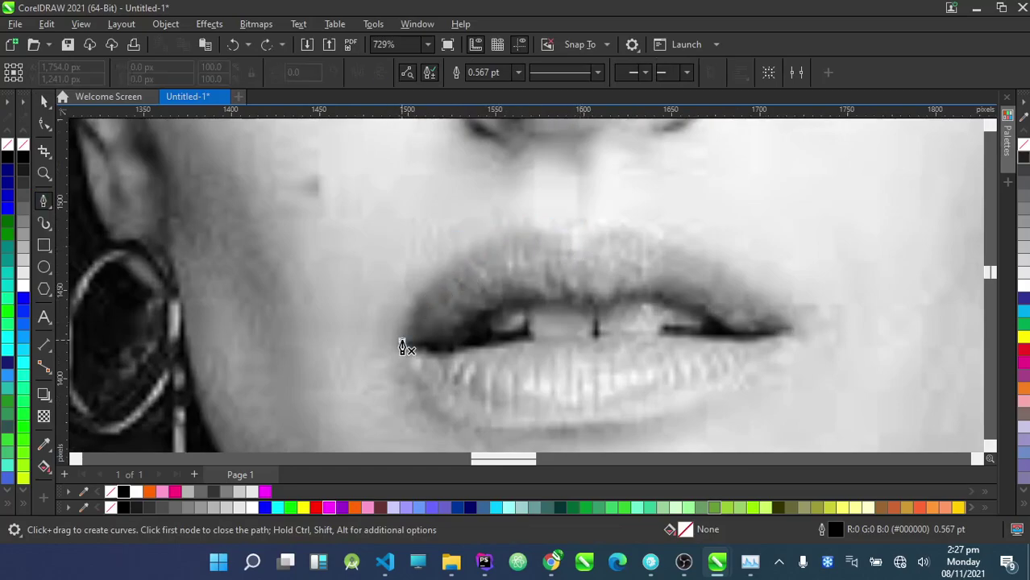
drag(495, 234, 599, 222)
key(ctrl+z)
drag(686, 247, 740, 274)
drag(805, 313, 829, 339)
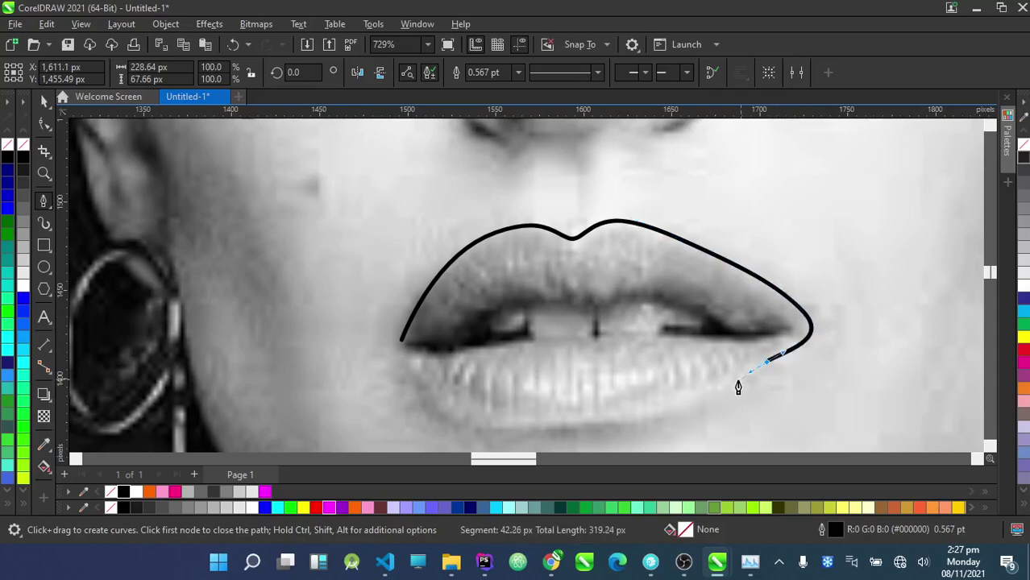
Continue the lip path along the lower lip's outer edge and close it at the starting mouth corner
scroll(739, 383, down, 2)
scroll(660, 361, up, 2)
drag(607, 363, 508, 362)
drag(449, 278, 497, 365)
scroll(539, 280, down, 2)
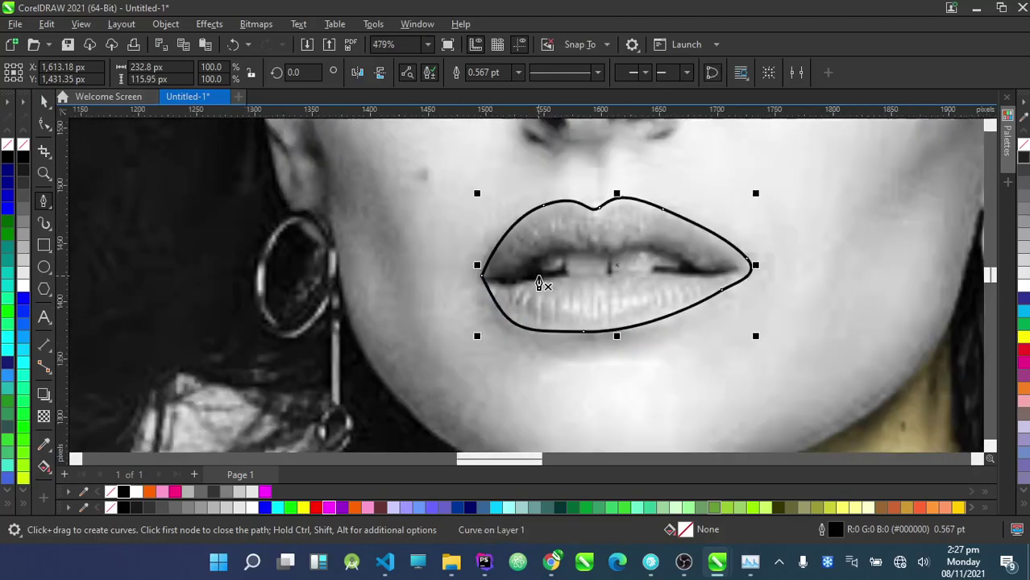
Undo the closing segment and close the lip outline again with a curve hugging the lower lip more tightly
scroll(586, 270, up, 1)
key(ctrl+z)
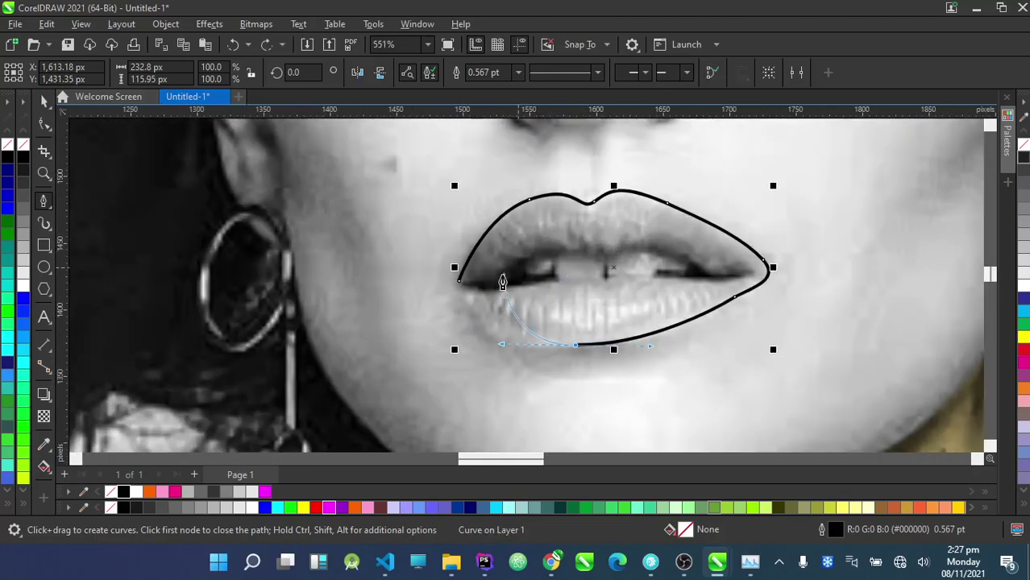
drag(461, 290, 495, 345)
scroll(495, 345, down, 1)
scroll(457, 340, up, 1)
Add a node to the lip outline on the curve between the starting mouth corner and the lower lip's bottom
click(44, 122)
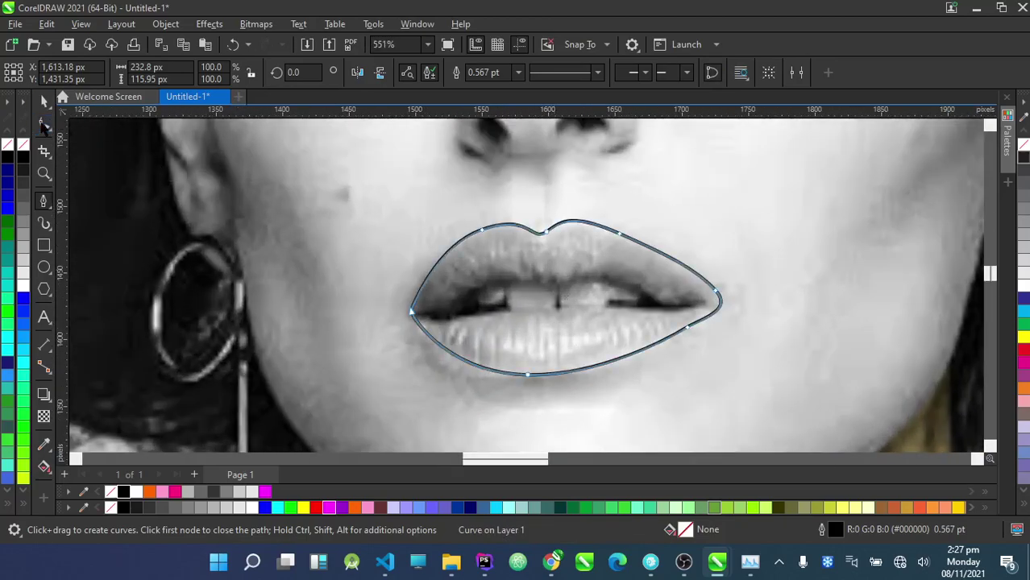
double_click(449, 355)
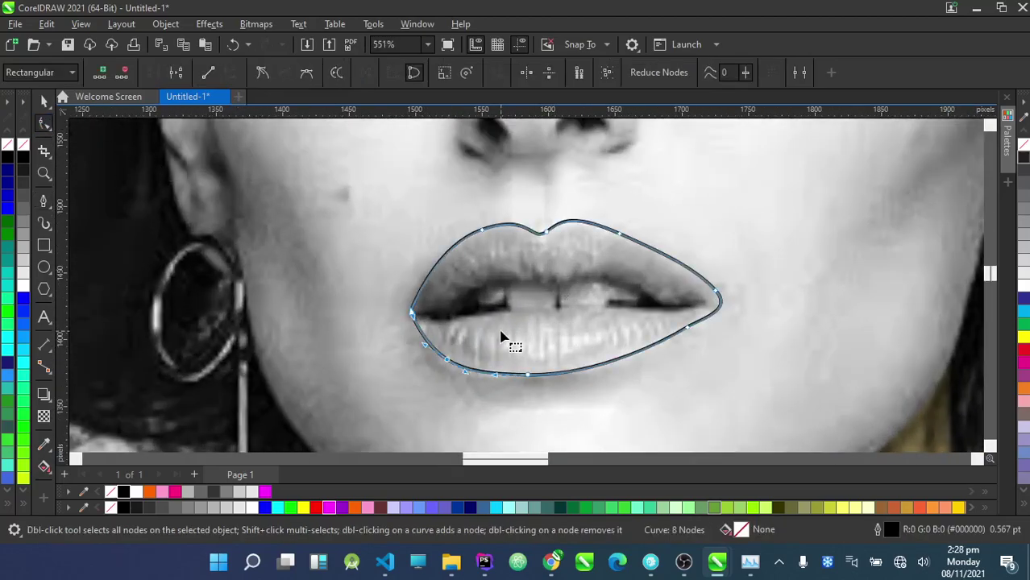
scroll(505, 345, down, 1)
click(44, 99)
Start a second Pen tool path inside the lips, tracing the upper lip's inner edge from corner to corner
scroll(493, 270, up, 3)
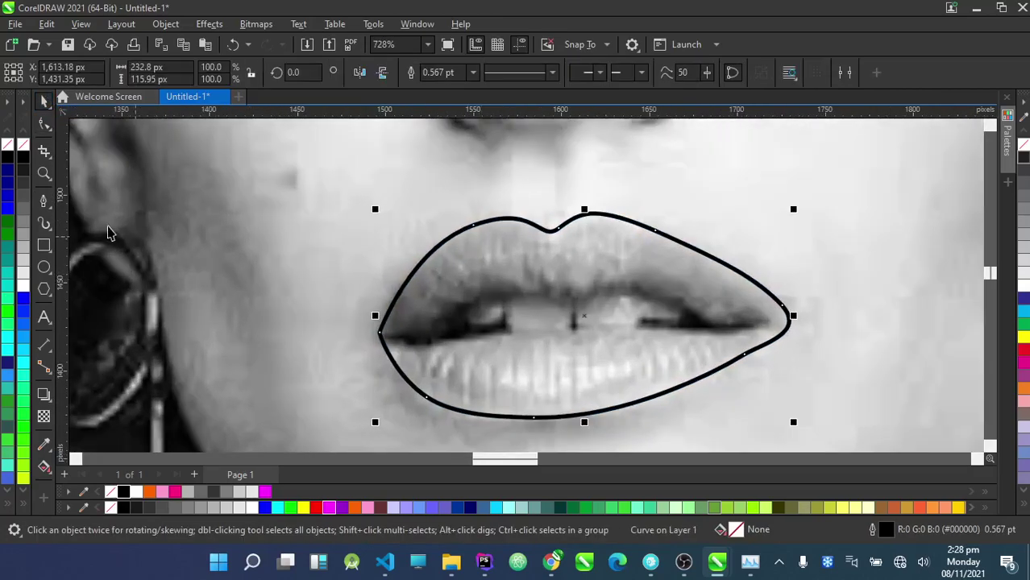
click(45, 201)
scroll(399, 283, up, 3)
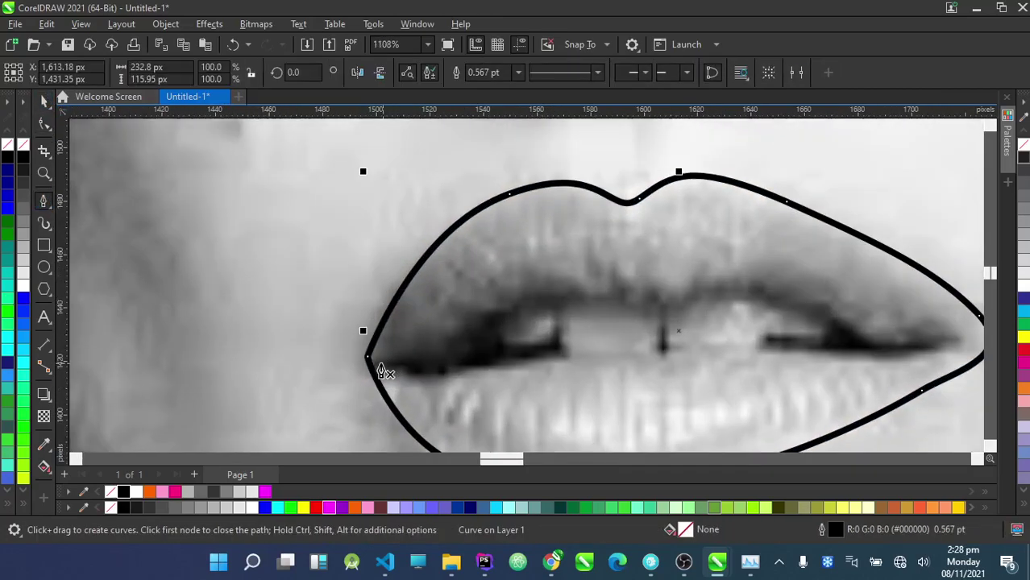
click(380, 364)
drag(498, 312, 545, 290)
drag(634, 303, 674, 302)
drag(732, 290, 766, 295)
drag(837, 318, 936, 338)
click(956, 340)
Trace back along the lower lip's inner edge and close the mouth-opening path at its start
drag(876, 360, 828, 355)
drag(723, 348, 682, 350)
drag(591, 357, 566, 359)
drag(505, 370, 424, 378)
click(384, 370)
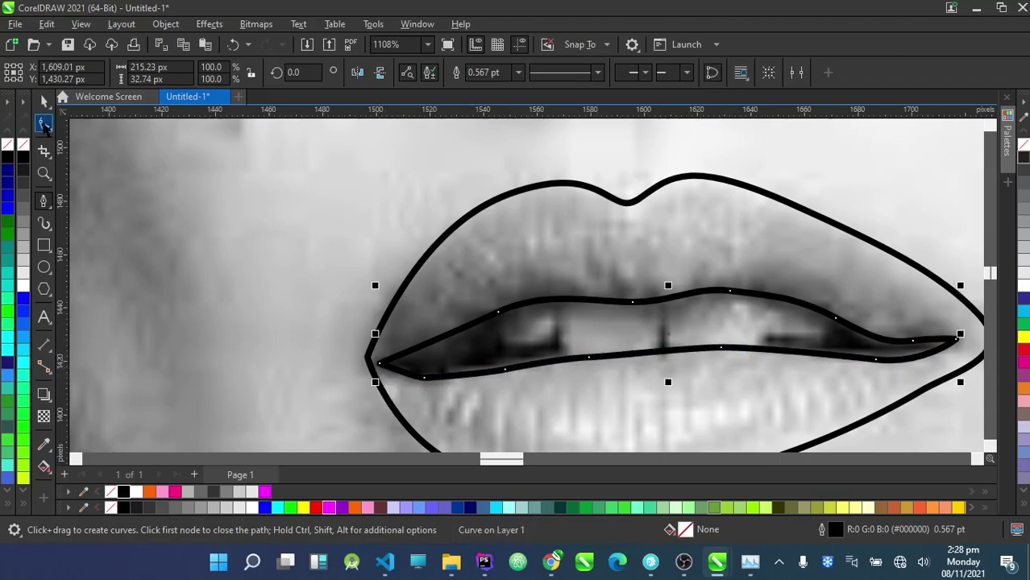
Combine the outer lip outline and the mouth-opening path into one curve with the opening cut out
click(44, 102)
shift+click(490, 252)
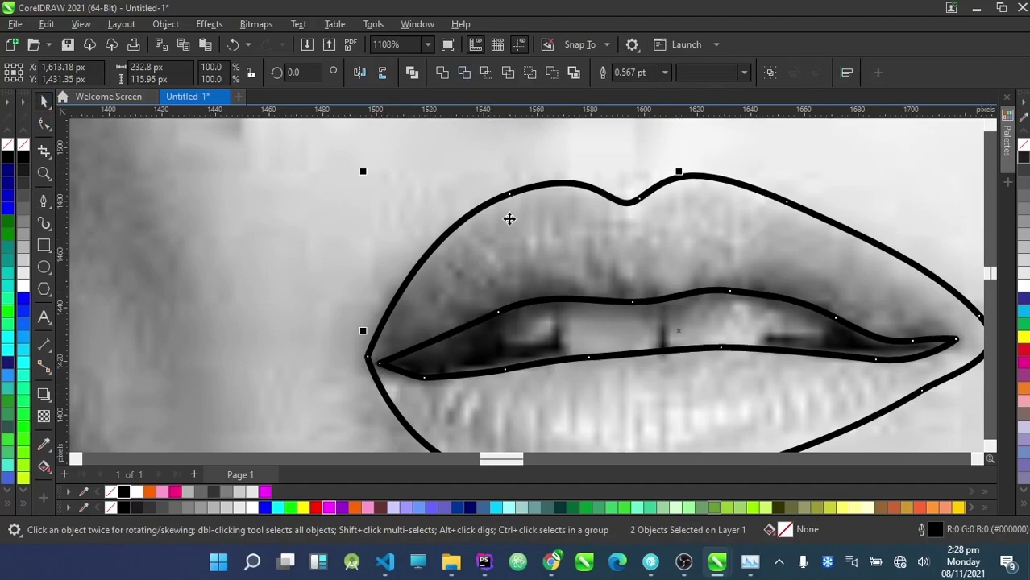
click(562, 320)
scroll(562, 320, down, 3)
scroll(556, 343, up, 2)
scroll(556, 343, down, 1)
click(550, 300)
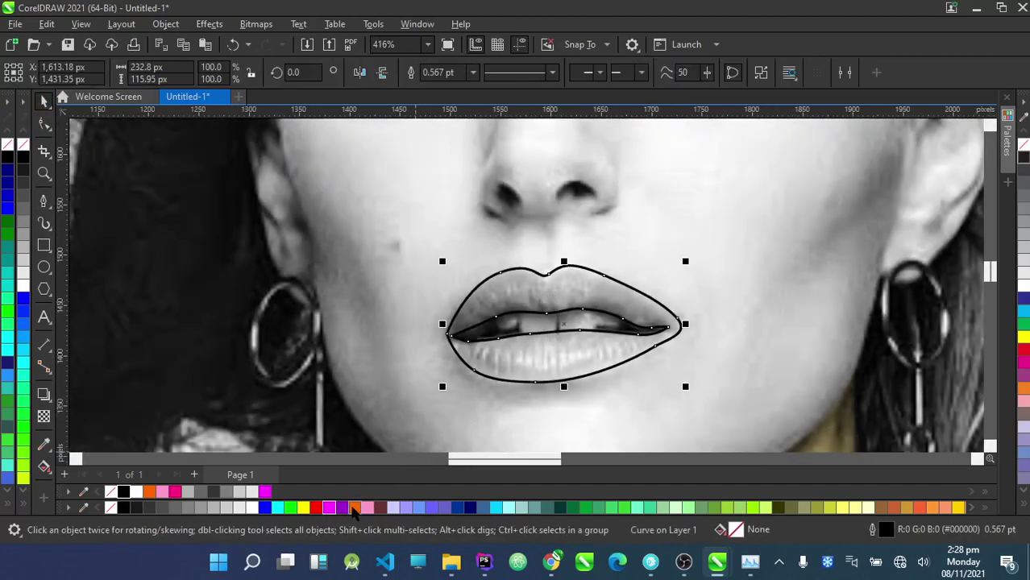
Test the combined lip curve with an orange fill and no outline, and undo both changes
click(354, 508)
right_click(109, 500)
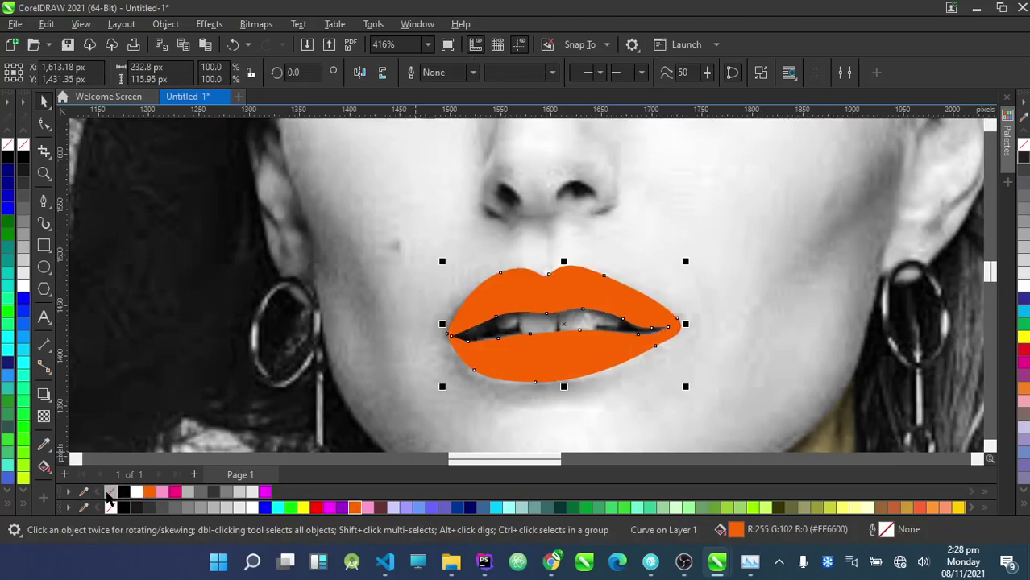
key(ctrl+z)
key(ctrl+z)
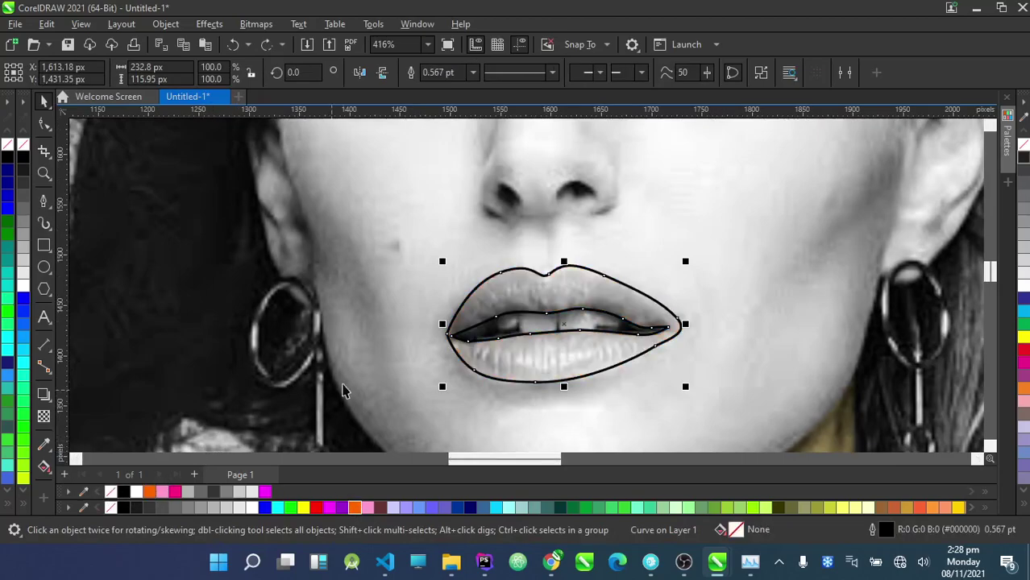
Trace a closed Pen tool outline around the nostril on the photo's left side, redoing the last curve before closing
scroll(452, 324, down, 8)
click(903, 260)
scroll(509, 216, up, 3)
scroll(460, 350, up, 6)
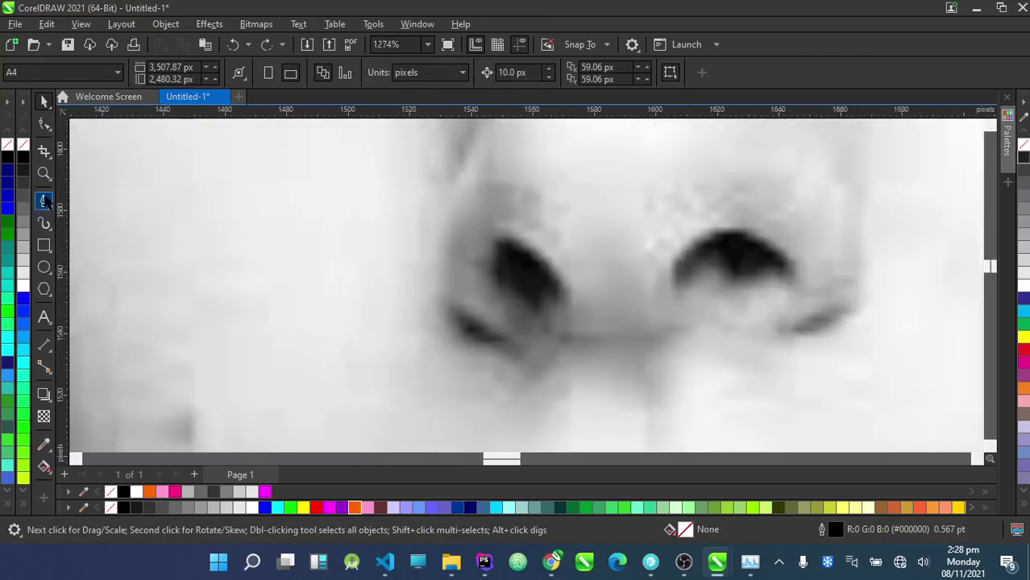
click(44, 201)
scroll(520, 264, up, 1)
mouse_move(575, 284)
mouse_down()
mouse_move(578, 311)
mouse_move(514, 329)
mouse_up()
click(495, 240)
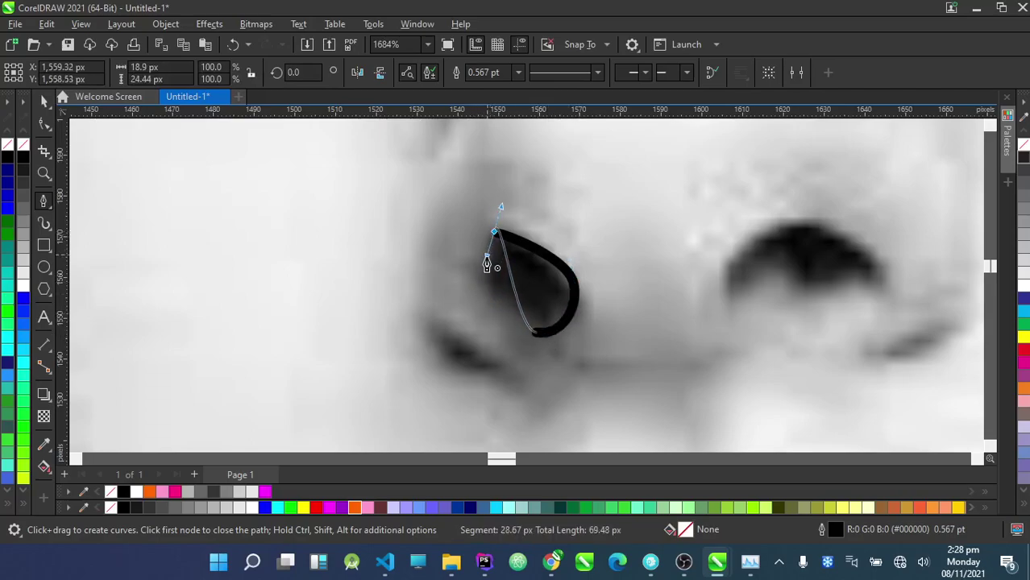
key(ctrl+z)
drag(495, 235, 474, 302)
Trace a closed Pen tool outline around the nostril on the photo's right side
click(724, 273)
drag(806, 220, 852, 229)
drag(884, 266, 892, 293)
mouse_move(872, 296)
mouse_down()
mouse_move(845, 286)
mouse_move(799, 299)
mouse_move(765, 271)
mouse_move(728, 289)
mouse_move(729, 299)
mouse_up()
scroll(537, 292, down, 2)
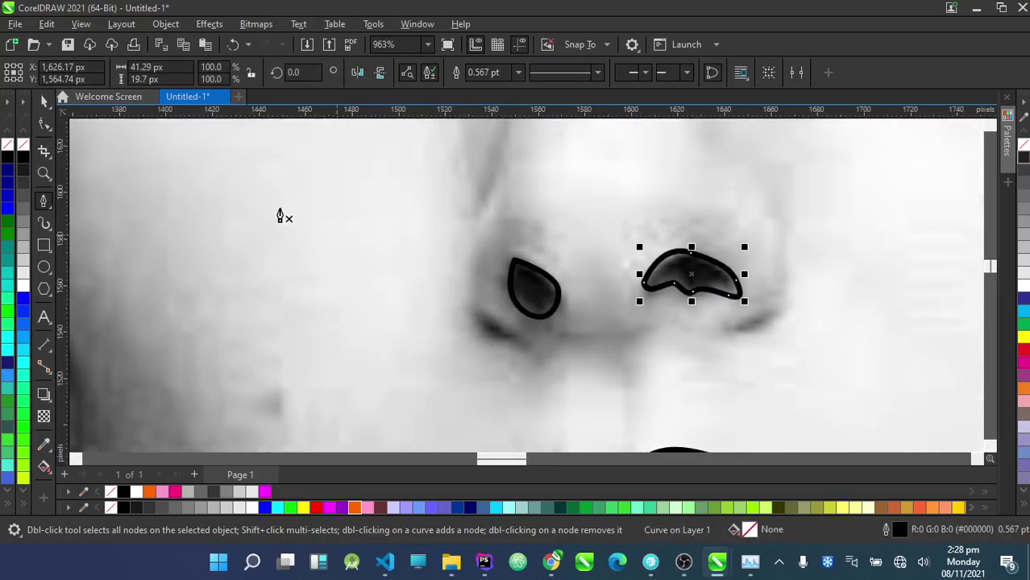
Try to intersect both nostril outlines with the photo at once, and undo the moves made while checking for a cut piece
click(46, 105)
shift+click(530, 278)
shift+click(542, 254)
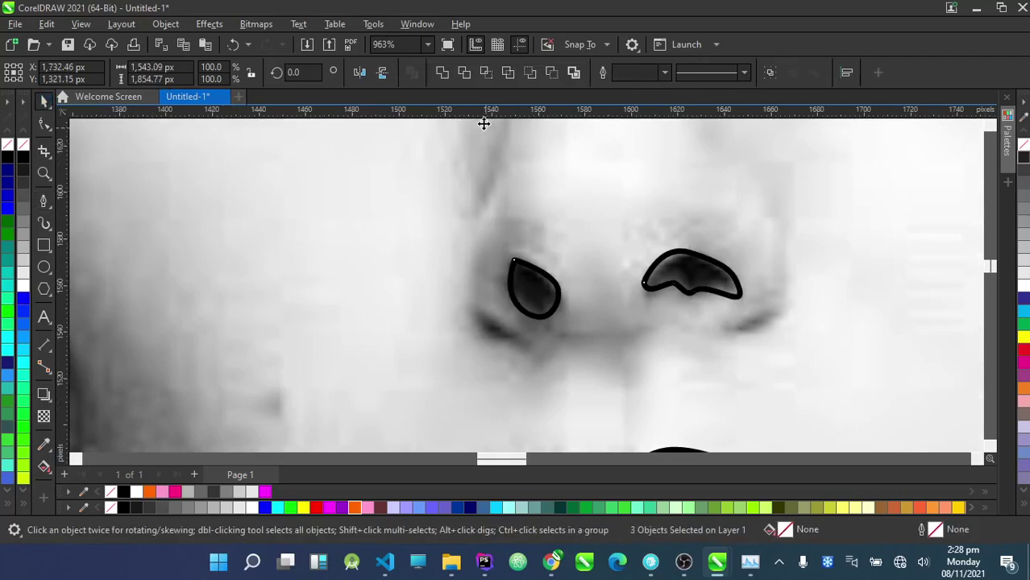
click(486, 74)
scroll(516, 173, down, 2)
click(553, 184)
scroll(623, 271, up, 2)
drag(622, 273, 638, 332)
drag(621, 252, 627, 258)
key(ctrl+z)
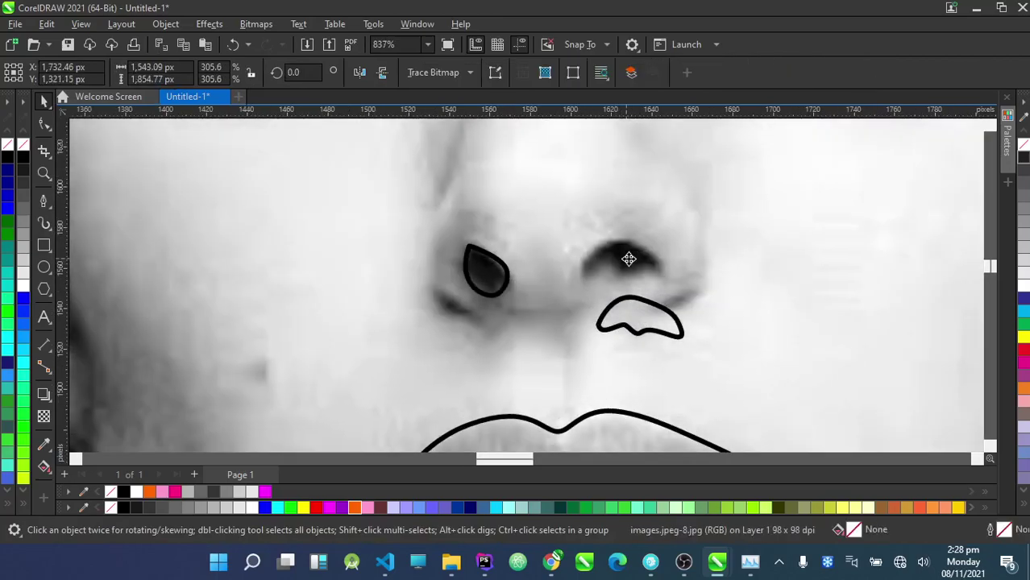
key(ctrl+z)
Intersect the right-hand nostril outline with the photo and delete the leftover outline
click(683, 182)
click(618, 253)
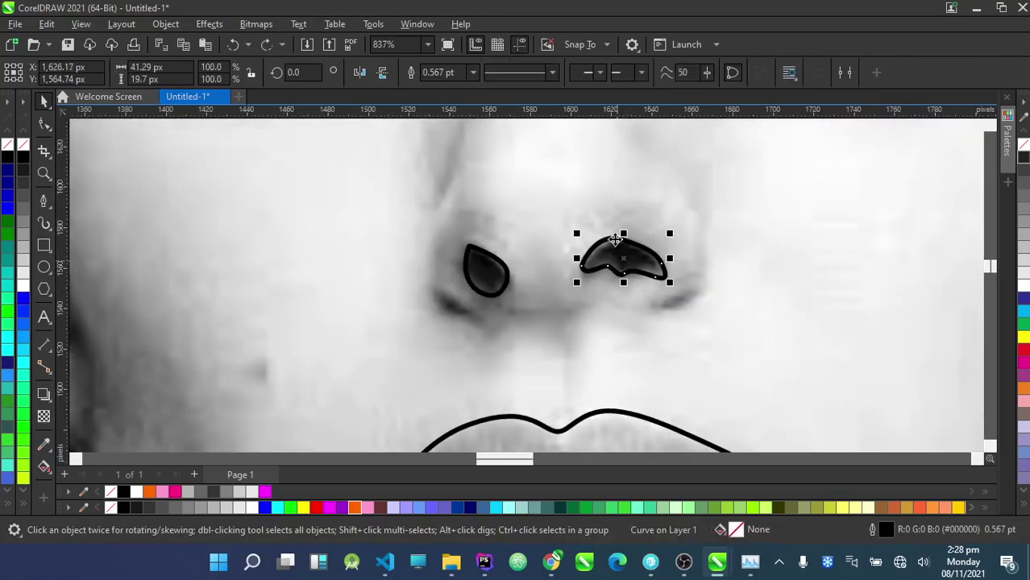
shift+click(570, 164)
click(484, 73)
scroll(643, 240, down, 1)
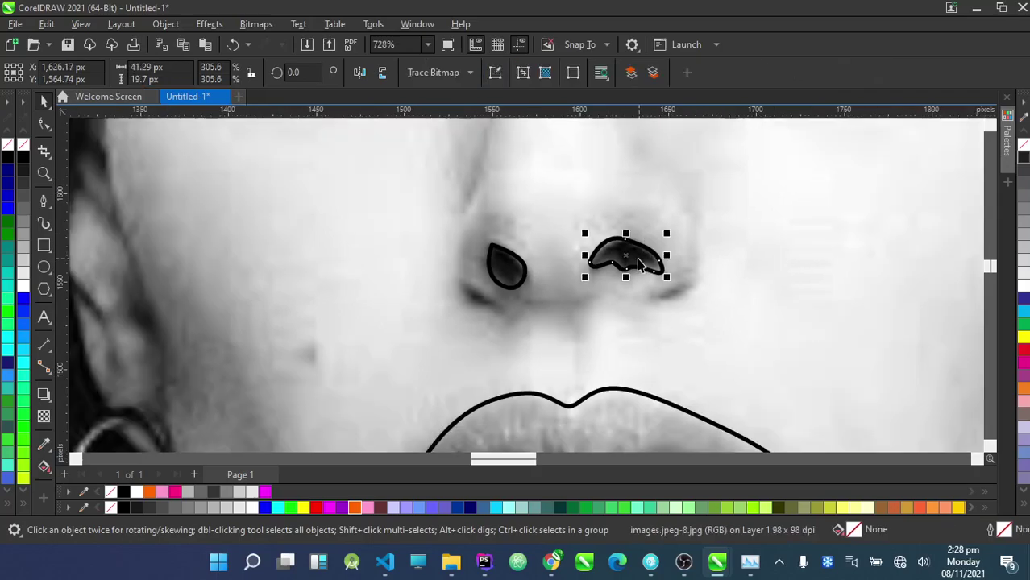
drag(629, 260, 654, 287)
key(Delete)
Intersect the left-hand nostril outline with the photo and delete the leftover outline
click(617, 256)
shift+click(495, 270)
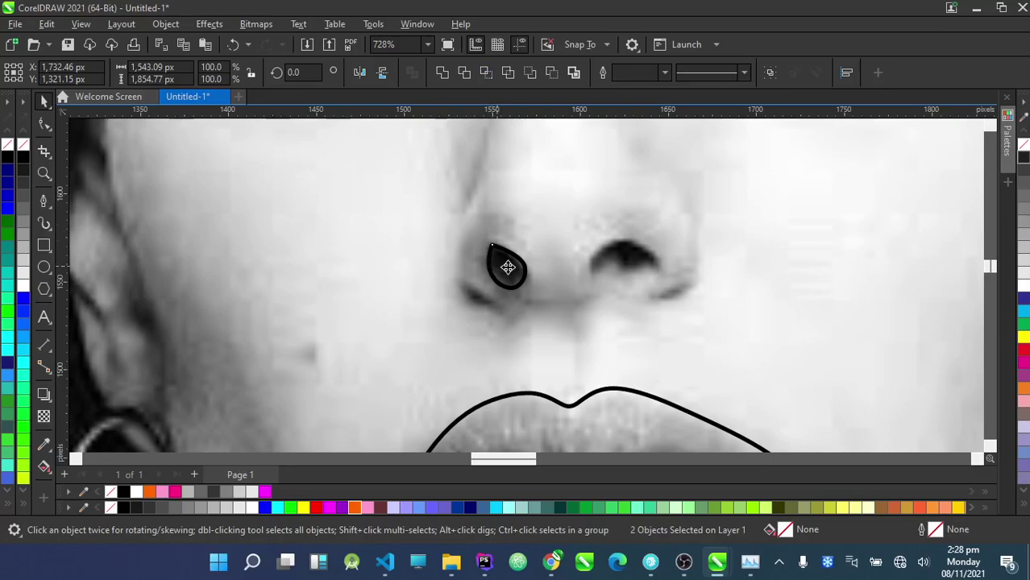
click(486, 72)
click(508, 294)
key(Delete)
click(518, 261)
scroll(524, 263, down, 10)
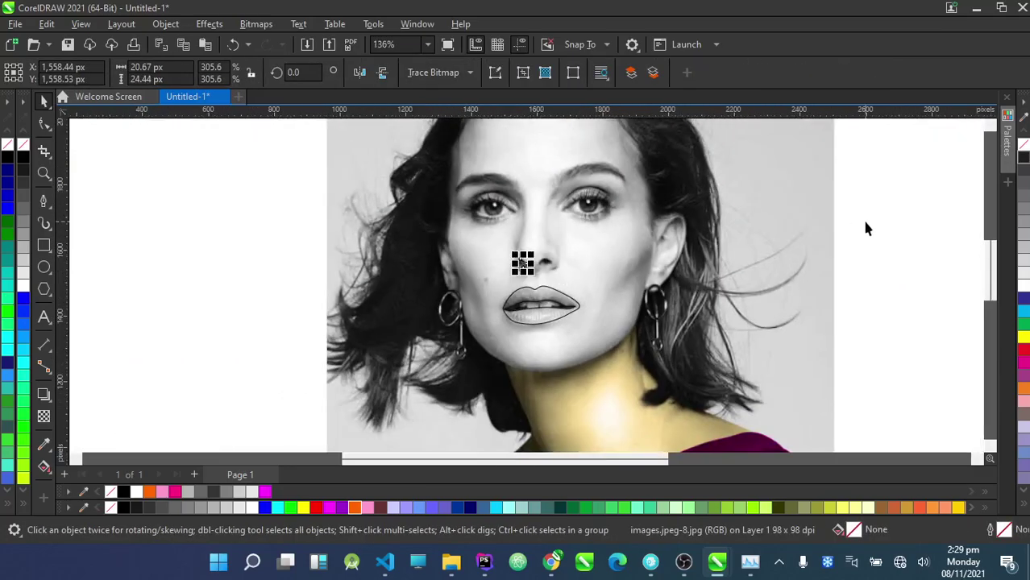
Start a Pen tool path at the outer tip of the photo's left eyebrow and trace its upper edge, redoing the first curve
click(865, 223)
scroll(582, 129, up, 1)
scroll(472, 209, up, 5)
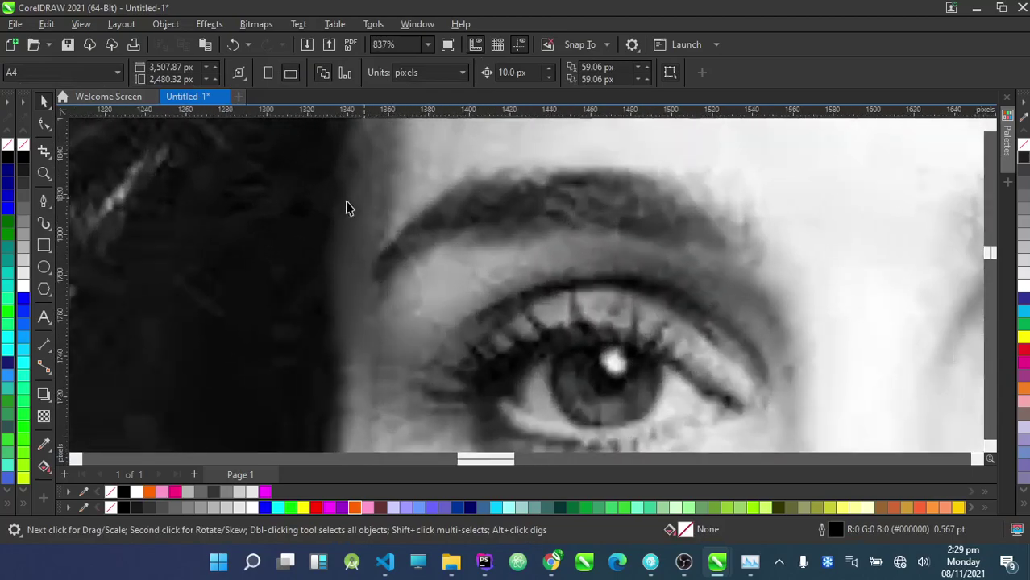
click(44, 200)
click(372, 275)
drag(429, 200, 490, 172)
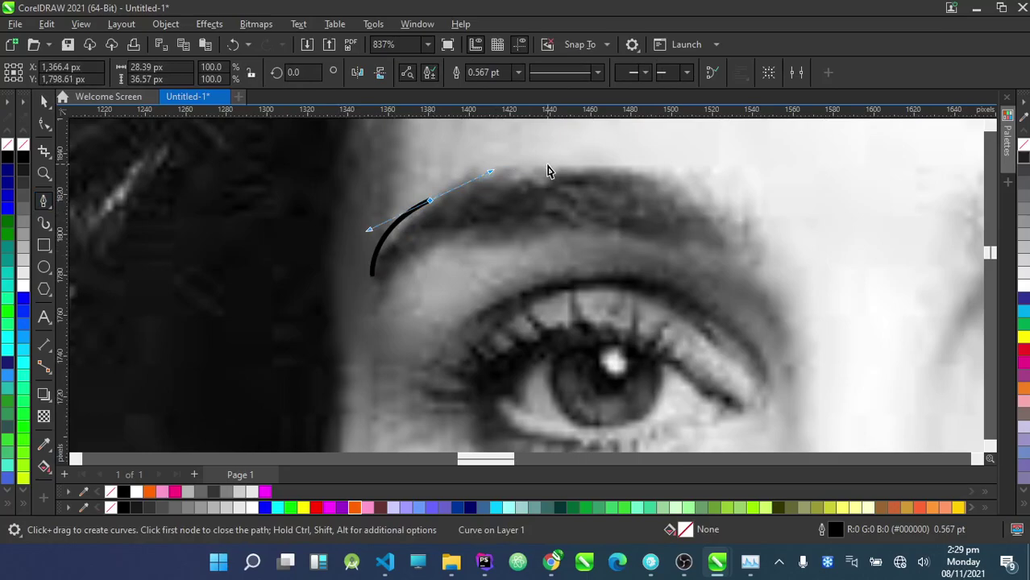
key(ctrl+z)
drag(428, 210, 534, 170)
drag(611, 170, 626, 172)
drag(695, 188, 711, 196)
Round the left eyebrow's inner end, trace back along its lower edge and close the path at its start
drag(763, 240, 704, 257)
drag(608, 230, 568, 229)
click(453, 244)
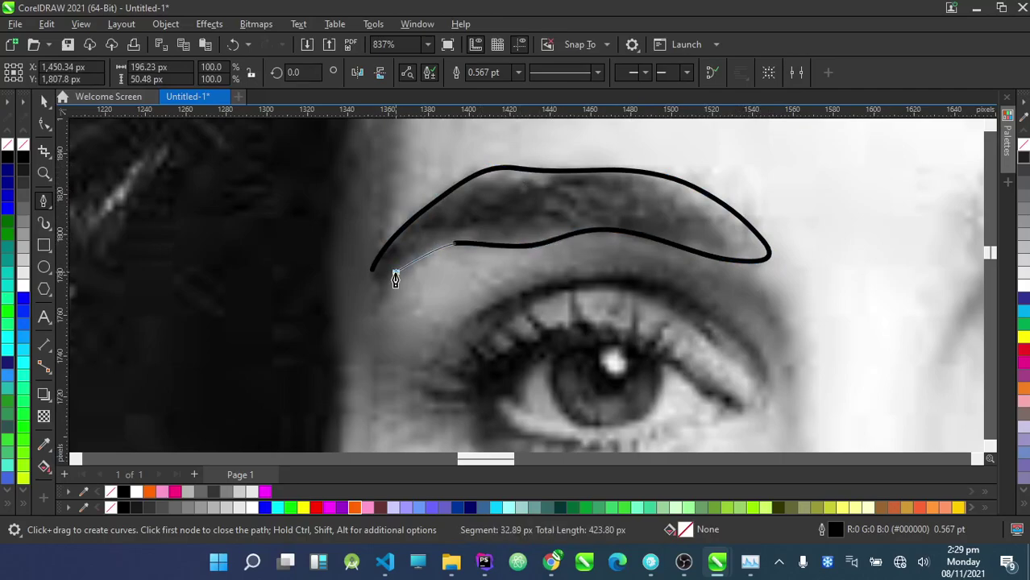
click(372, 276)
Trace a closed Pen tool outline around the photo's right eyebrow, along the upper edge and back along the lower edge
scroll(596, 209, down, 3)
scroll(609, 240, up, 3)
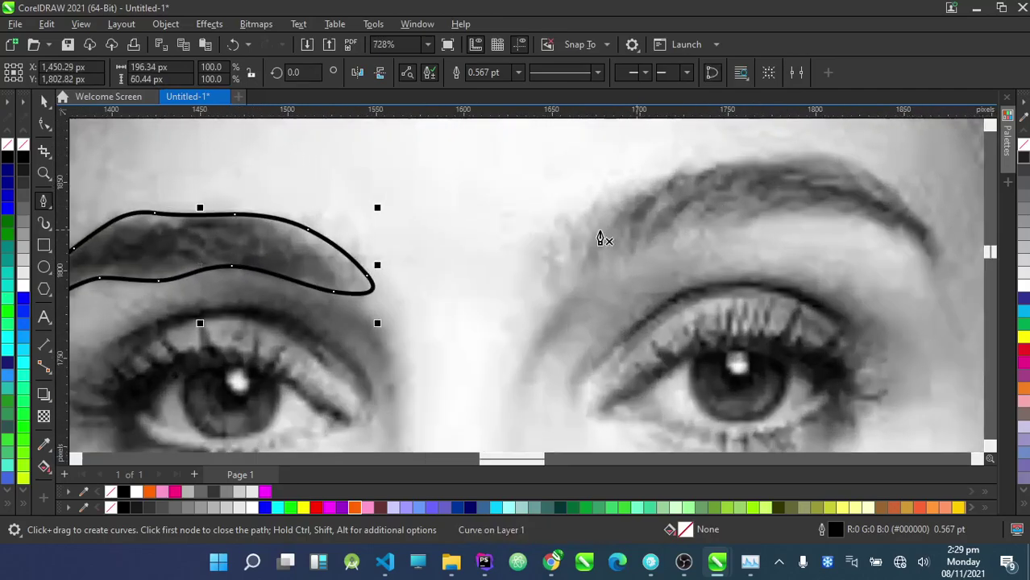
click(550, 258)
drag(702, 170, 721, 165)
drag(846, 157, 870, 166)
drag(921, 220, 921, 222)
click(940, 258)
drag(810, 210, 766, 220)
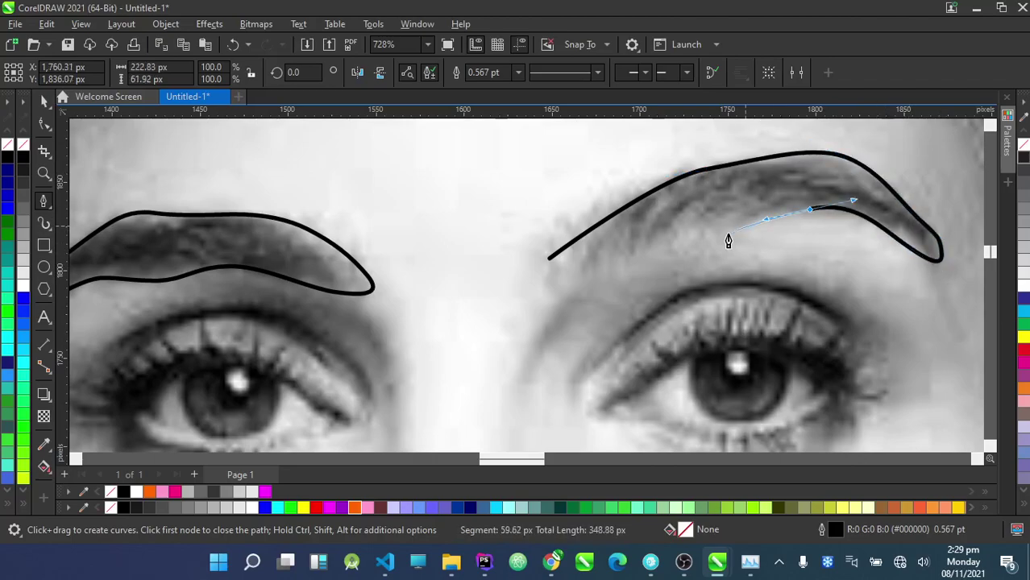
drag(548, 260, 563, 300)
scroll(617, 232, down, 2)
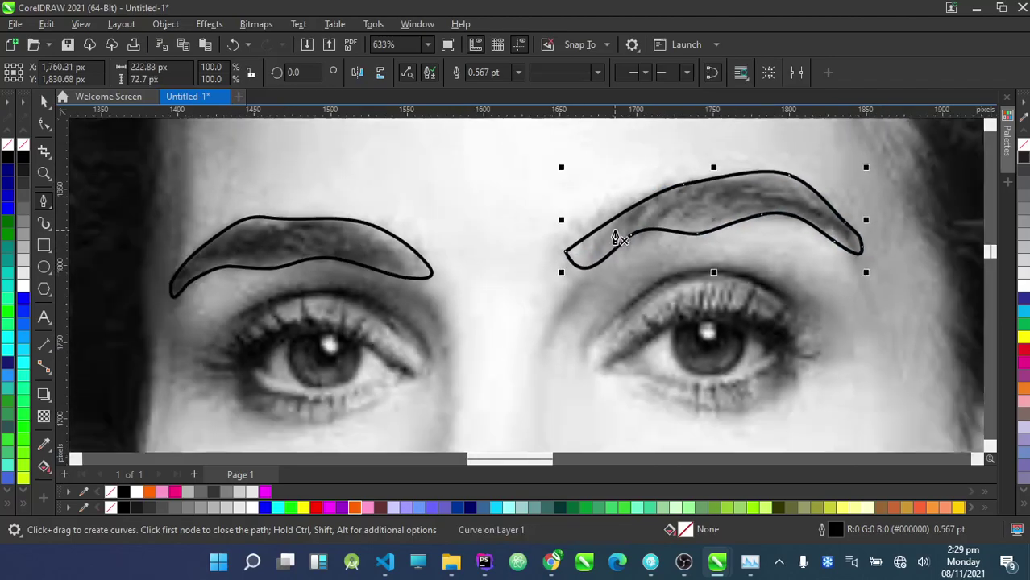
Intersect the left eyebrow outline with the photo and delete the leftover outline
click(44, 101)
click(426, 225)
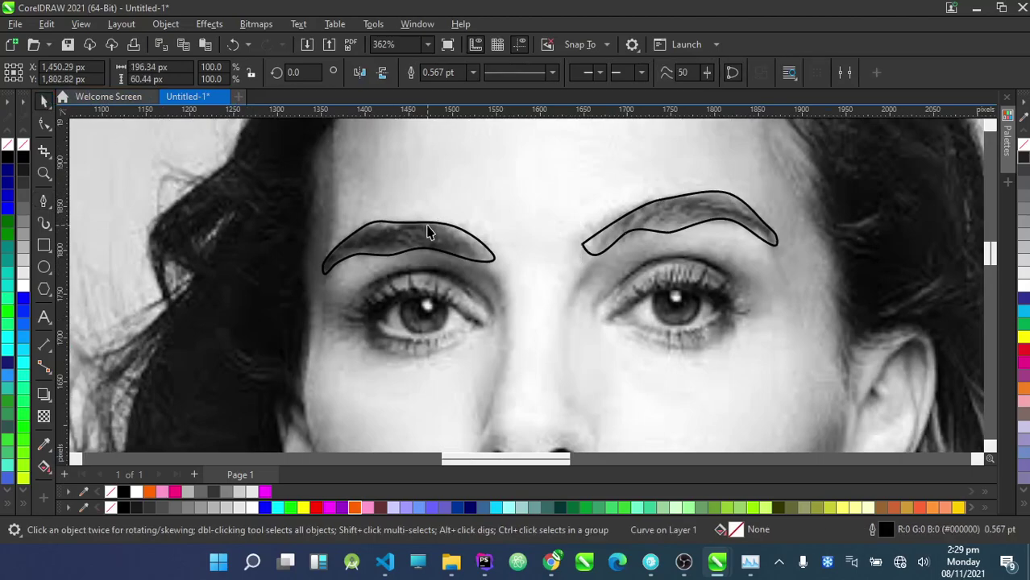
shift+click(440, 172)
click(426, 237)
drag(428, 238, 442, 275)
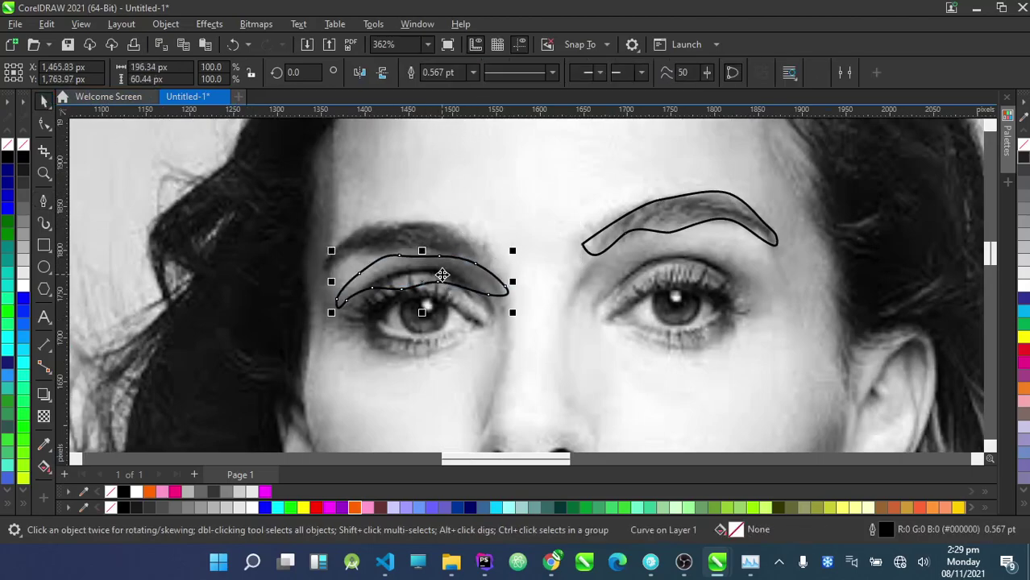
key(Delete)
Intersect the right eyebrow outline with the photo and delete the leftover outline
click(658, 221)
shift+click(513, 151)
click(486, 78)
click(486, 72)
drag(660, 218, 661, 269)
key(Delete)
click(660, 213)
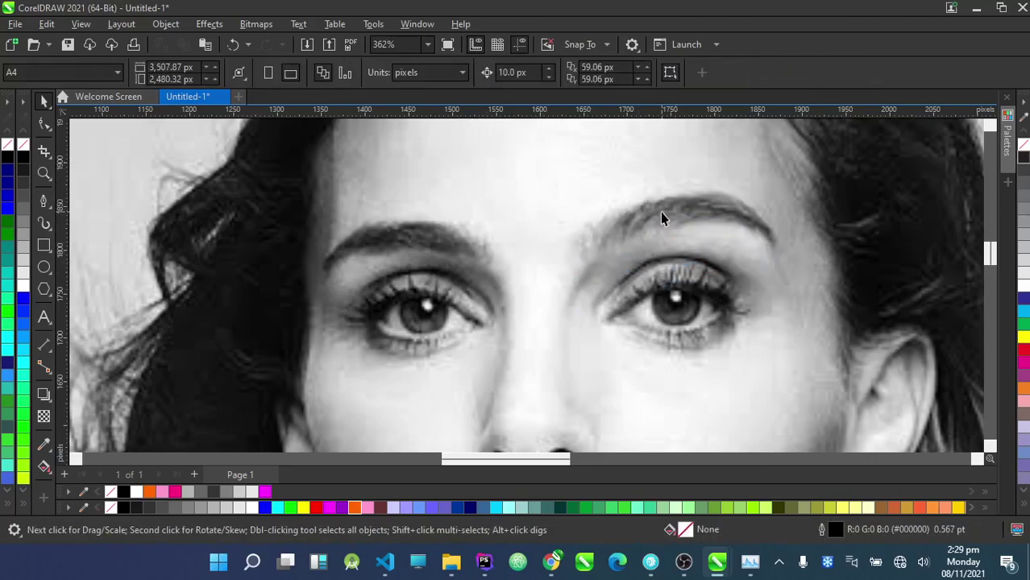
Trace a closed Pen tool outline around the photo's left eye opening, along the upper lid and back along the lower lid
scroll(410, 258, up, 4)
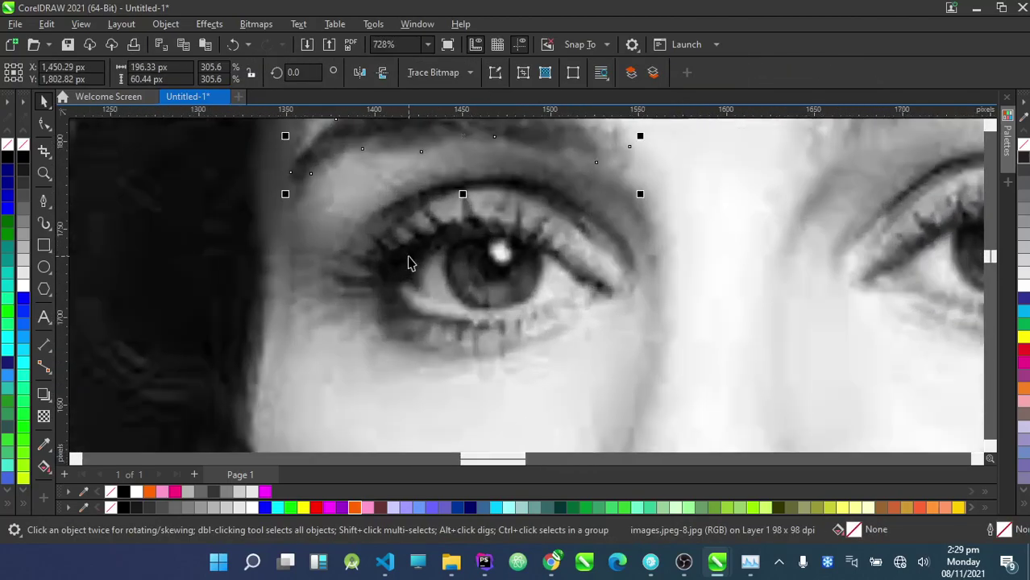
scroll(439, 223, down, 2)
scroll(437, 242, up, 2)
scroll(415, 276, down, 2)
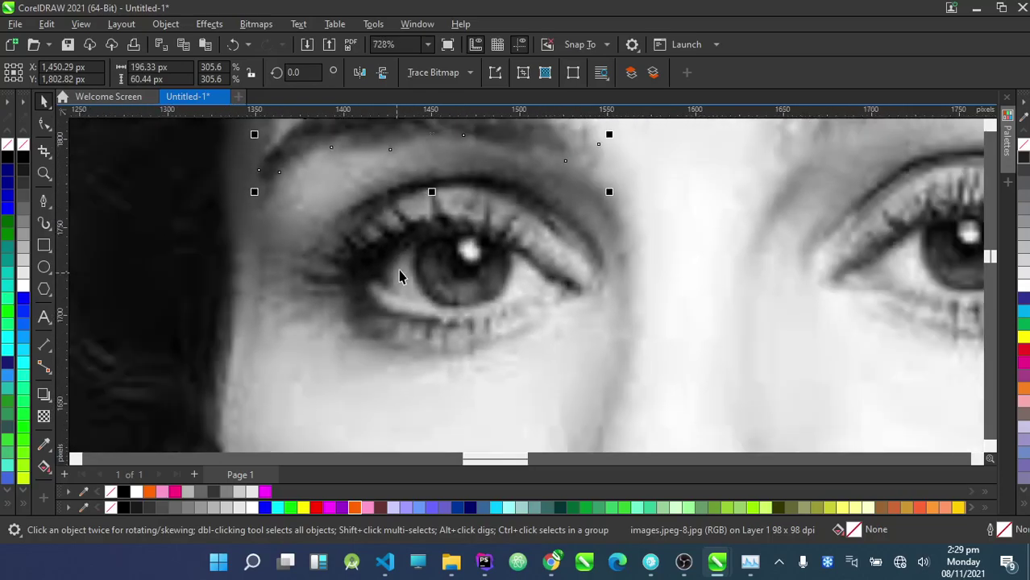
scroll(398, 276, up, 3)
click(44, 202)
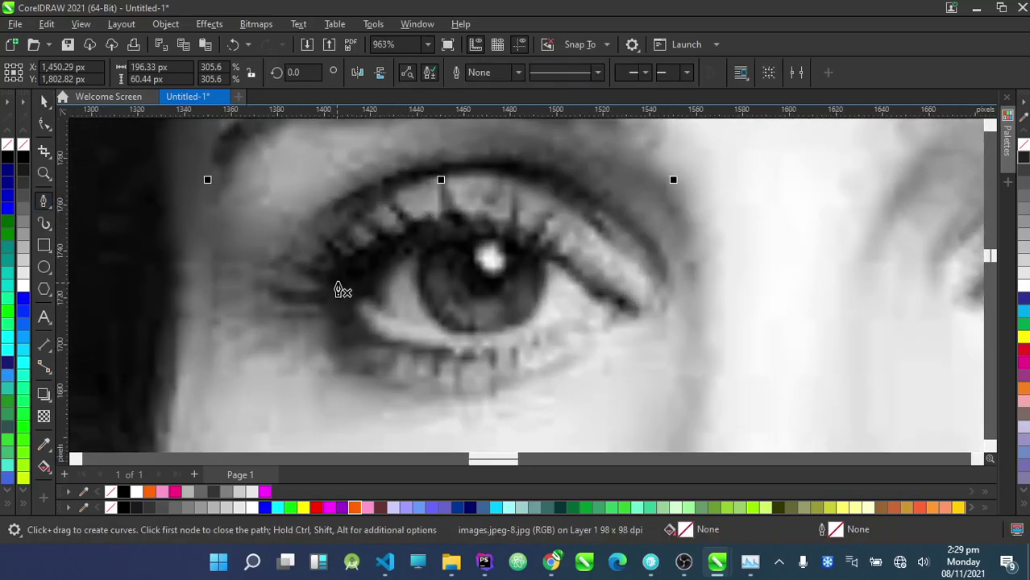
scroll(339, 282, down, 3)
scroll(385, 304, up, 4)
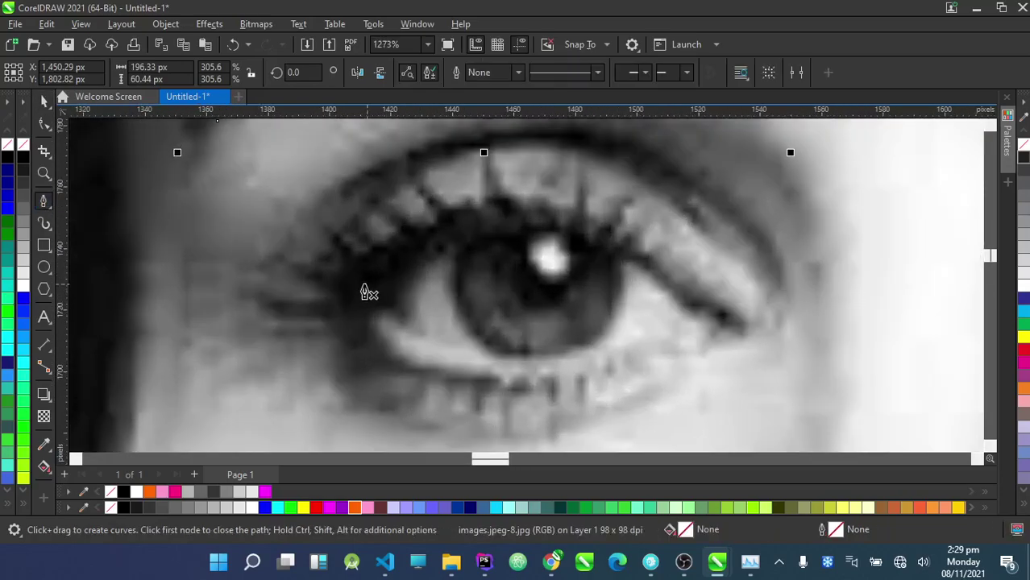
click(362, 314)
drag(534, 227, 633, 240)
click(735, 339)
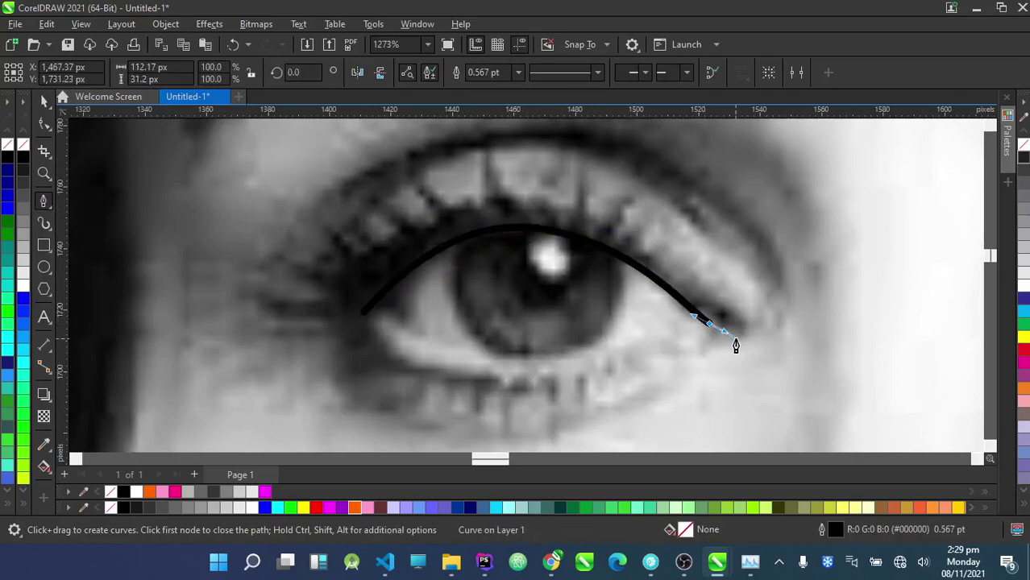
drag(503, 384, 430, 371)
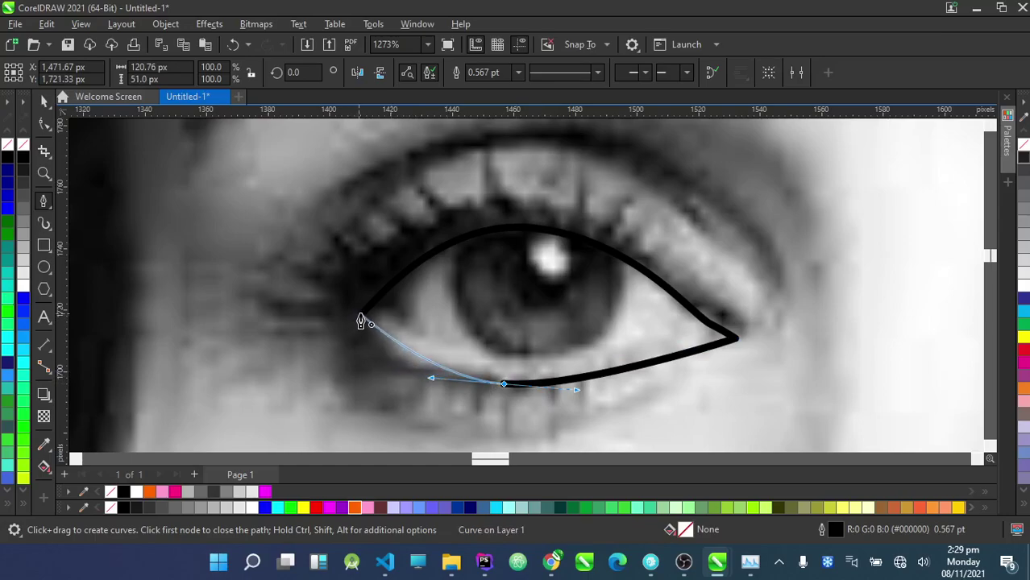
click(363, 314)
Trace a closed Pen tool outline around the photo's right eye opening, starting and ending at its inner corner
scroll(430, 311, down, 4)
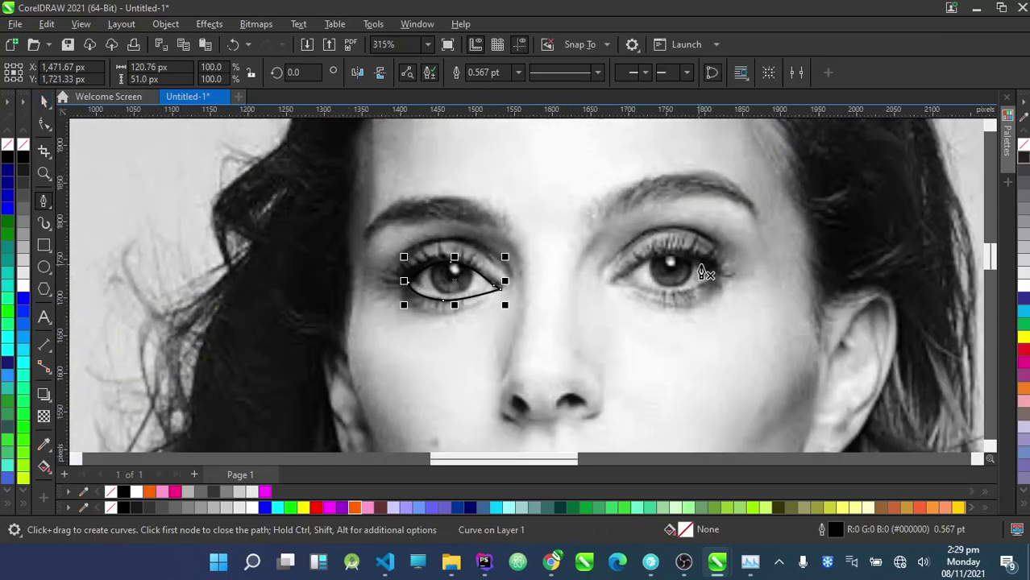
scroll(699, 273, up, 3)
click(520, 302)
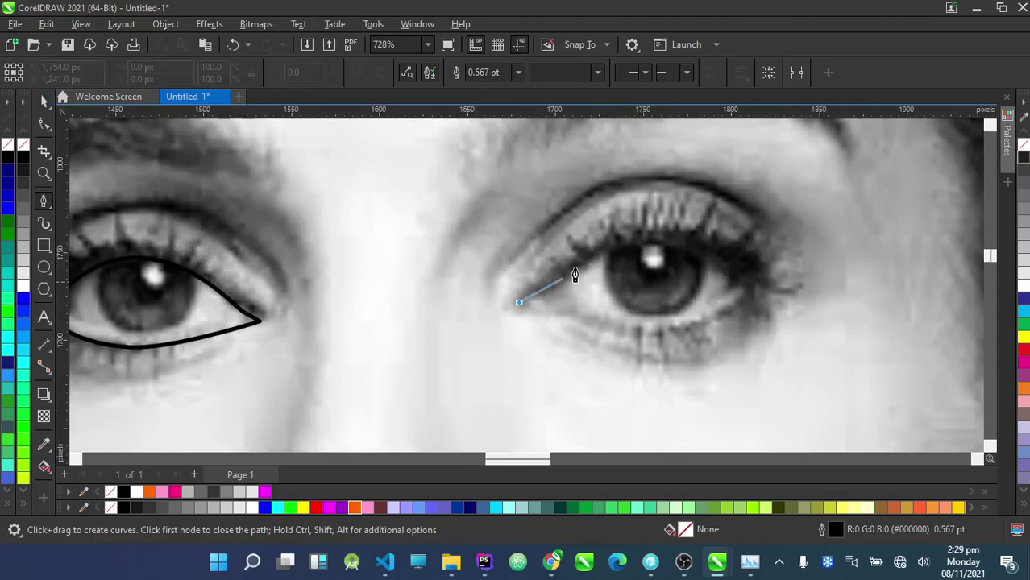
drag(632, 236, 669, 232)
drag(756, 264, 768, 284)
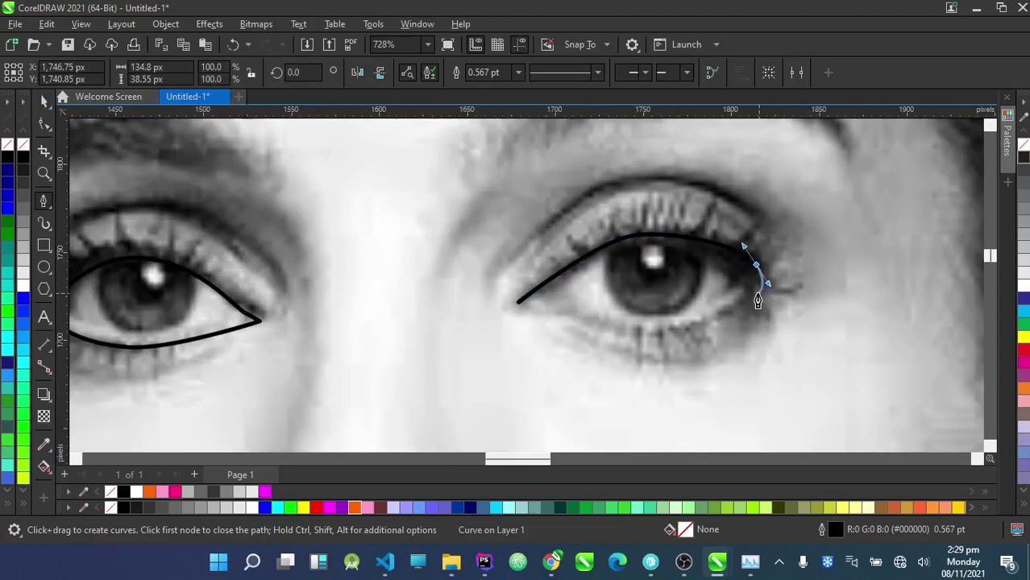
click(740, 300)
drag(519, 303, 713, 363)
Intersect the left eye outline with the photo and delete the leftover outline
scroll(449, 301, down, 3)
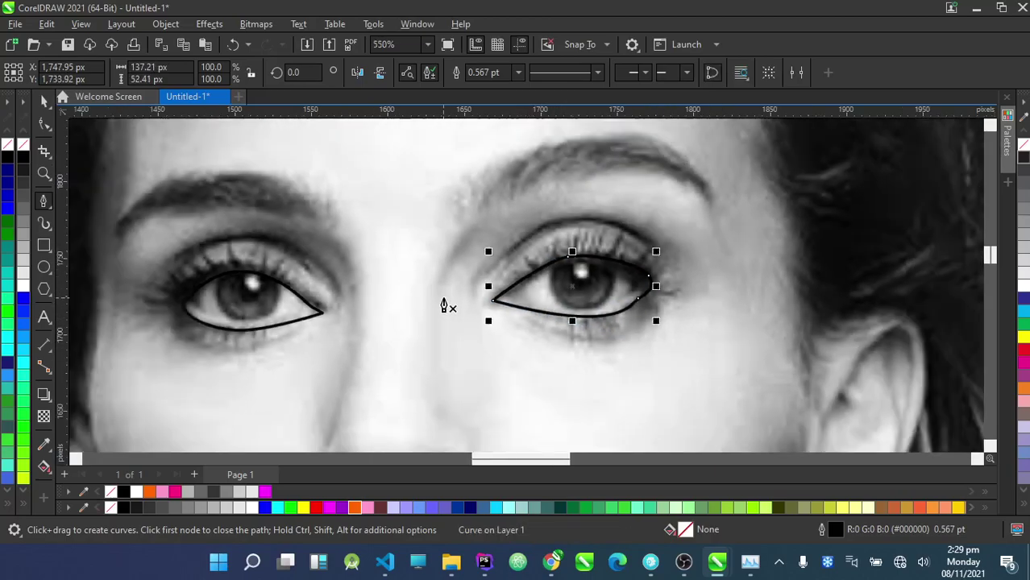
scroll(372, 246, up, 1)
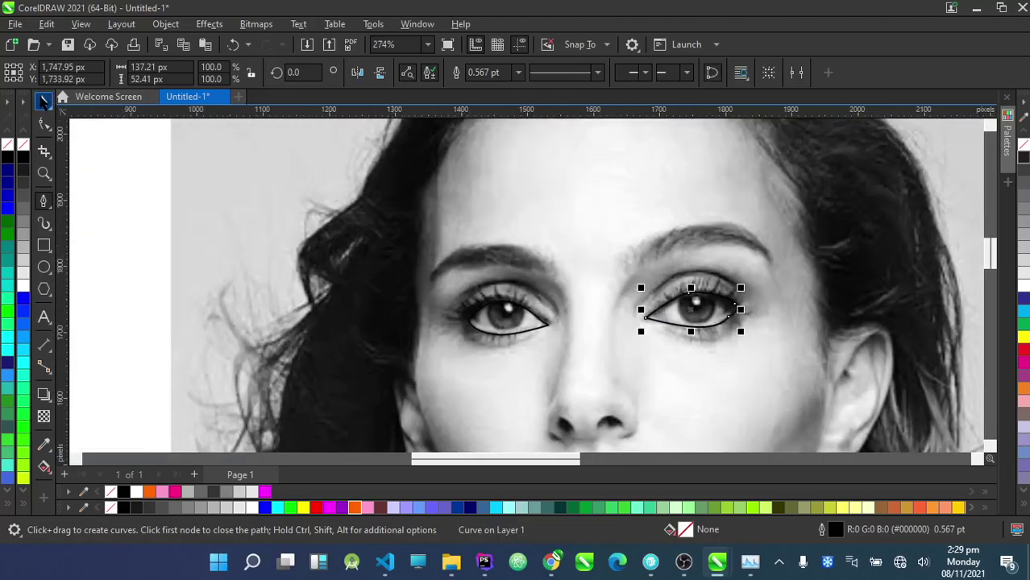
click(43, 102)
click(495, 322)
shift+click(549, 205)
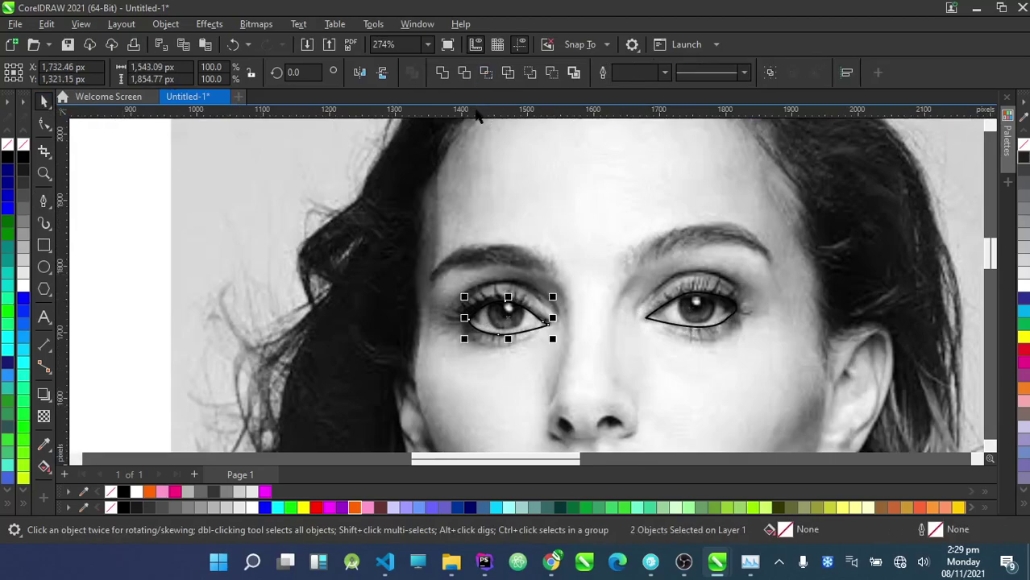
click(486, 73)
drag(505, 320, 505, 351)
key(Delete)
Intersect the right eye outline with the photo and delete the leftover outline
click(691, 310)
shift+click(622, 221)
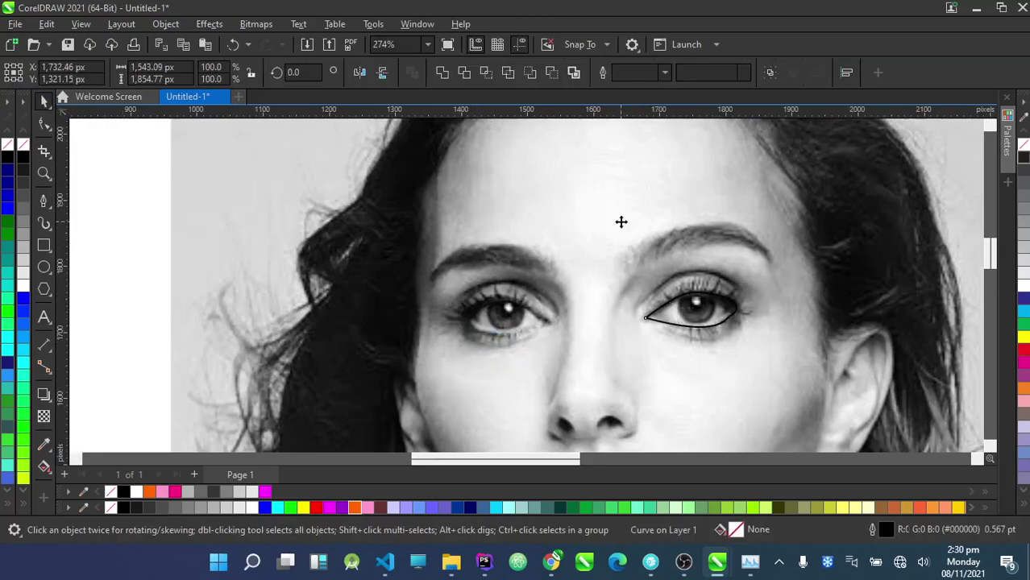
click(487, 74)
key(Escape)
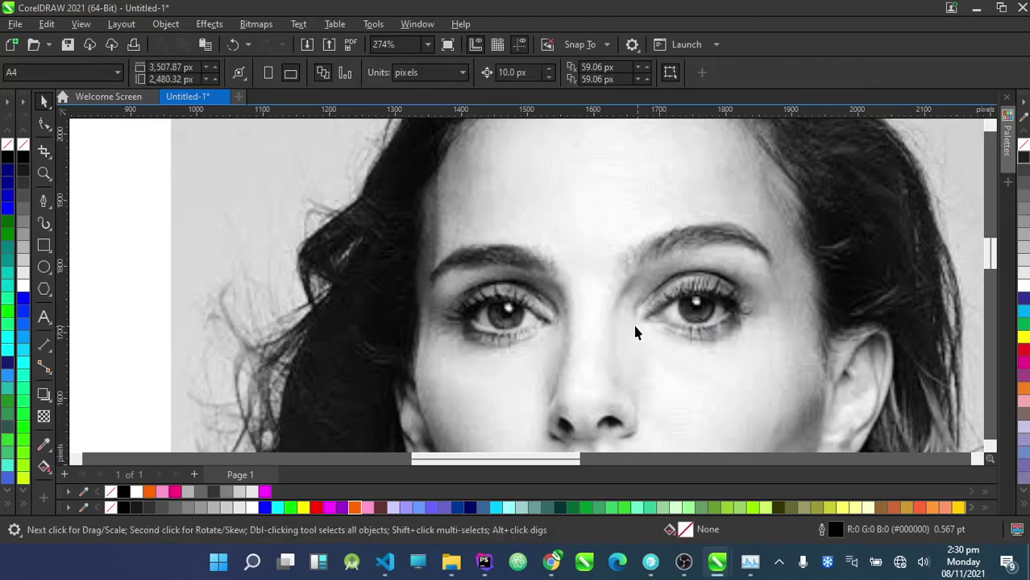
scroll(635, 322, down, 3)
scroll(661, 298, up, 2)
scroll(508, 195, down, 4)
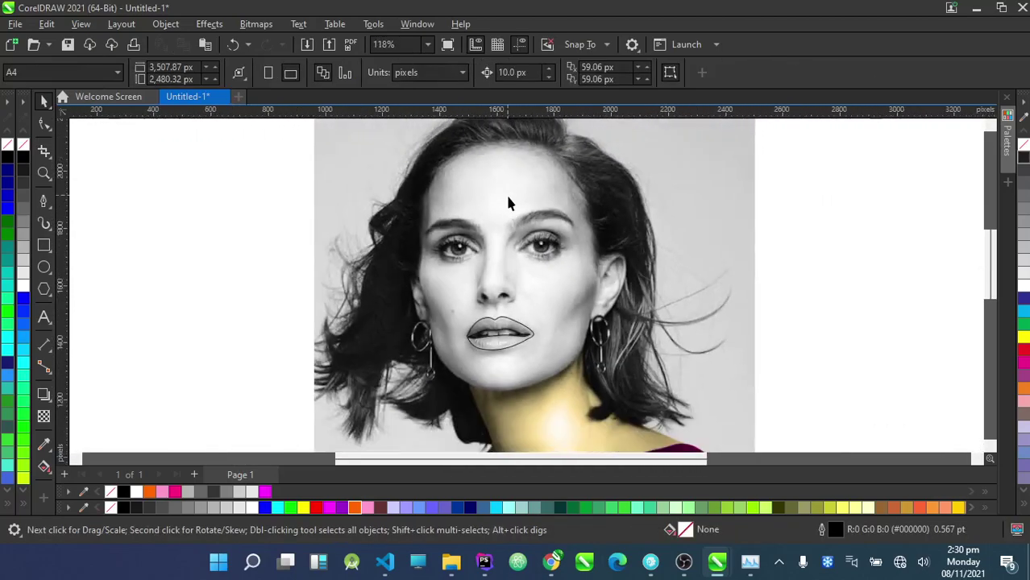
scroll(497, 230, up, 2)
scroll(490, 218, down, 1)
scroll(516, 334, up, 3)
scroll(483, 299, down, 4)
scroll(500, 295, up, 4)
scroll(467, 291, up, 2)
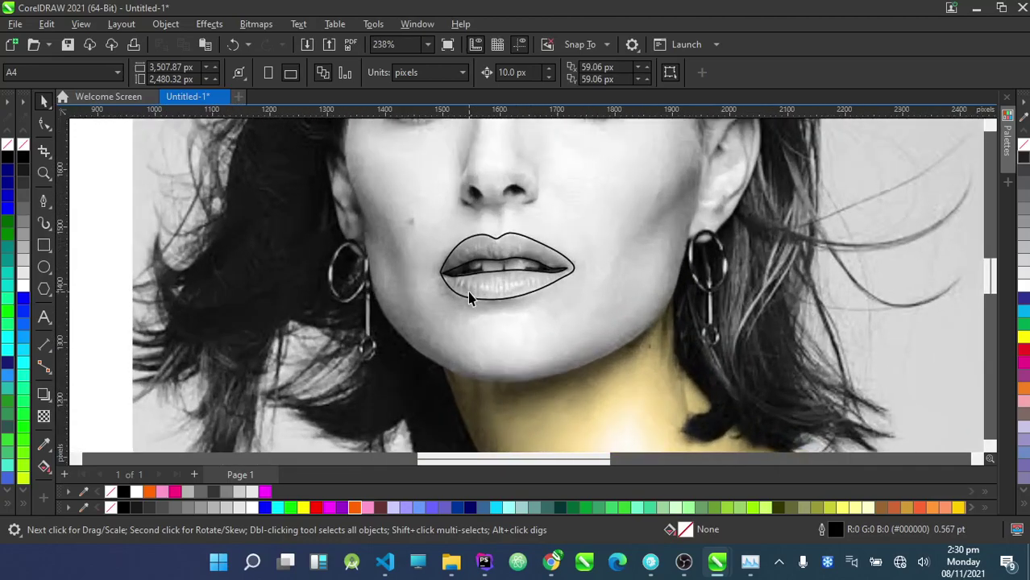
scroll(340, 285, down, 1)
scroll(340, 285, up, 1)
scroll(339, 284, up, 1)
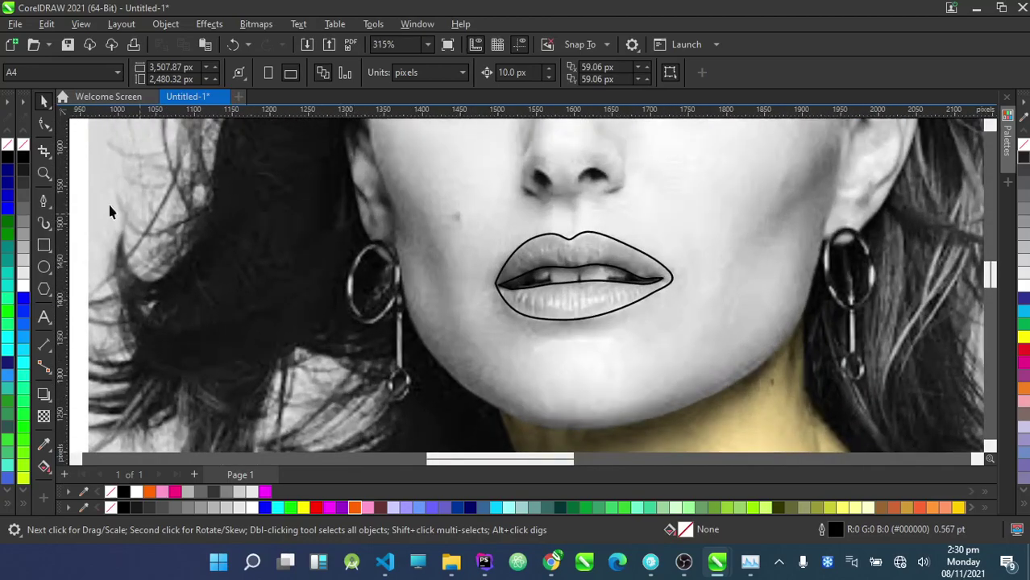
Start a Pen tool outline of the face at the photo's left jaw beside the earring and trace it under the chin
click(43, 201)
scroll(437, 321, down, 4)
scroll(412, 261, up, 2)
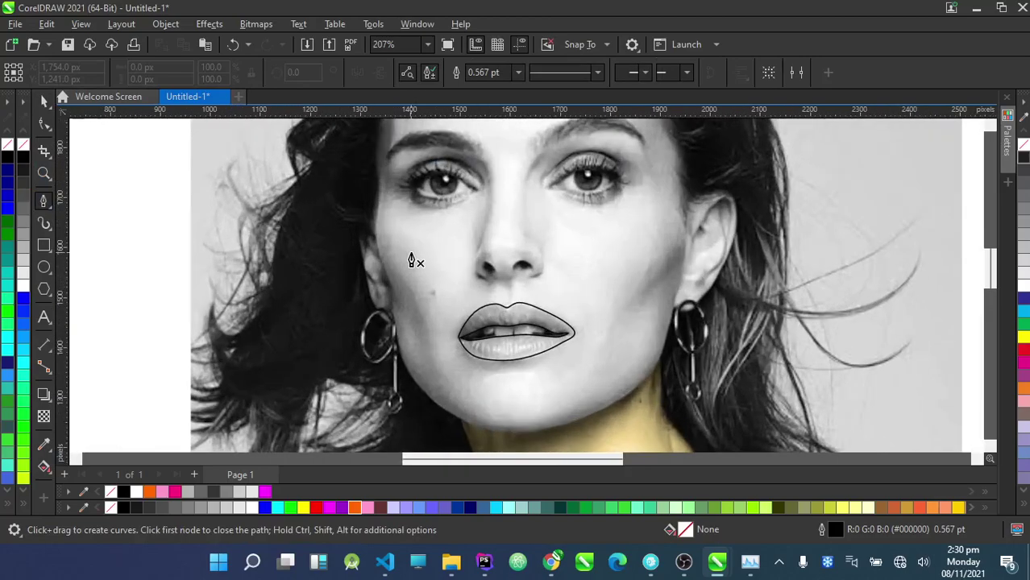
scroll(393, 291, down, 1)
scroll(396, 299, up, 4)
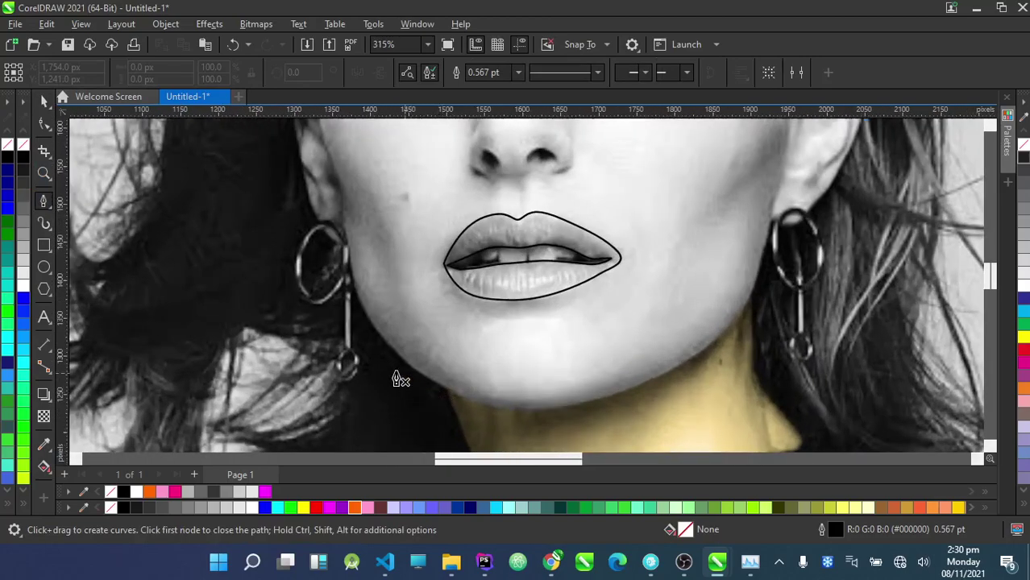
click(347, 276)
scroll(426, 377, up, 2)
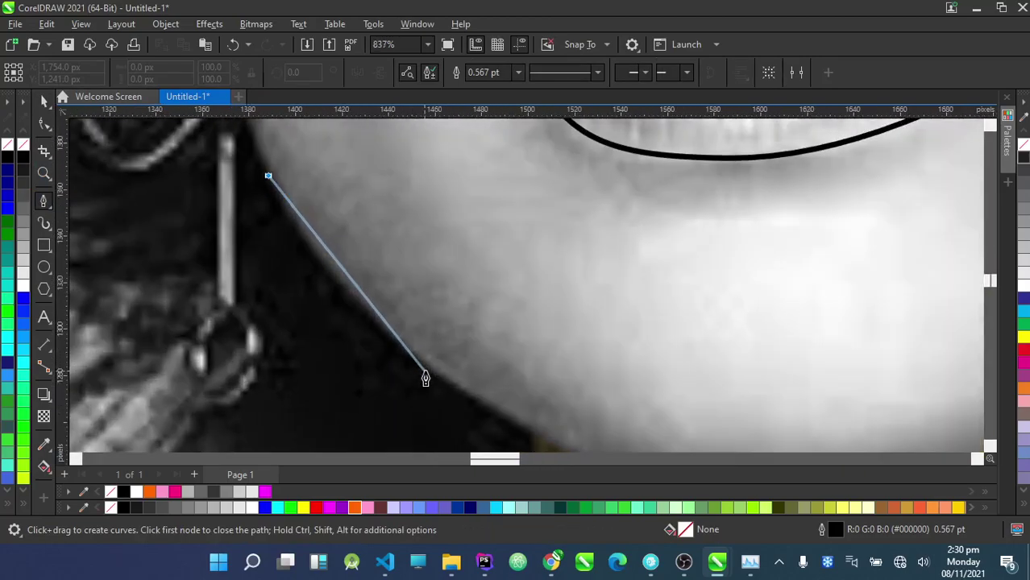
drag(426, 373, 470, 404)
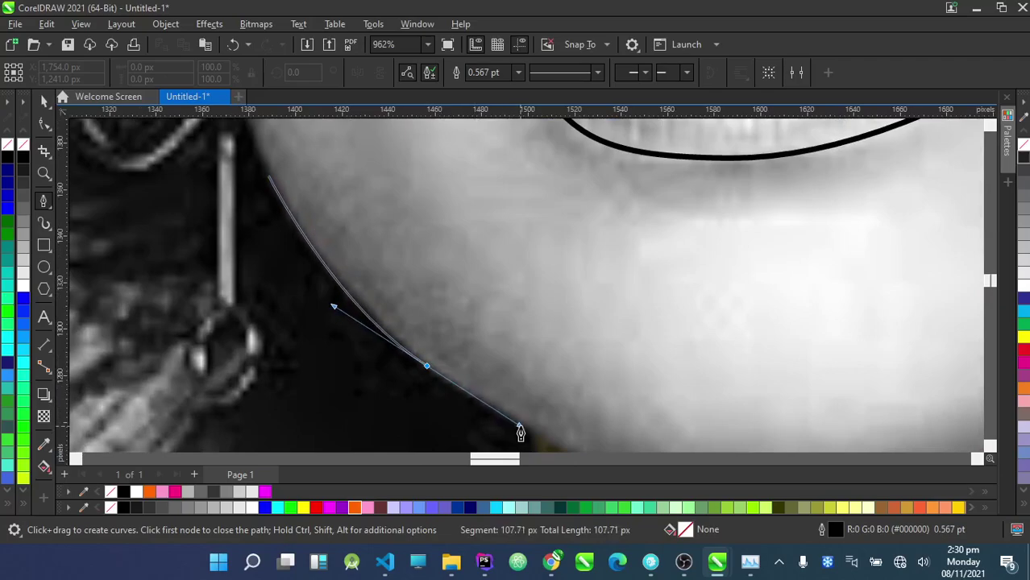
scroll(515, 429, down, 2)
scroll(523, 380, up, 2)
drag(533, 378, 582, 379)
drag(783, 352, 900, 326)
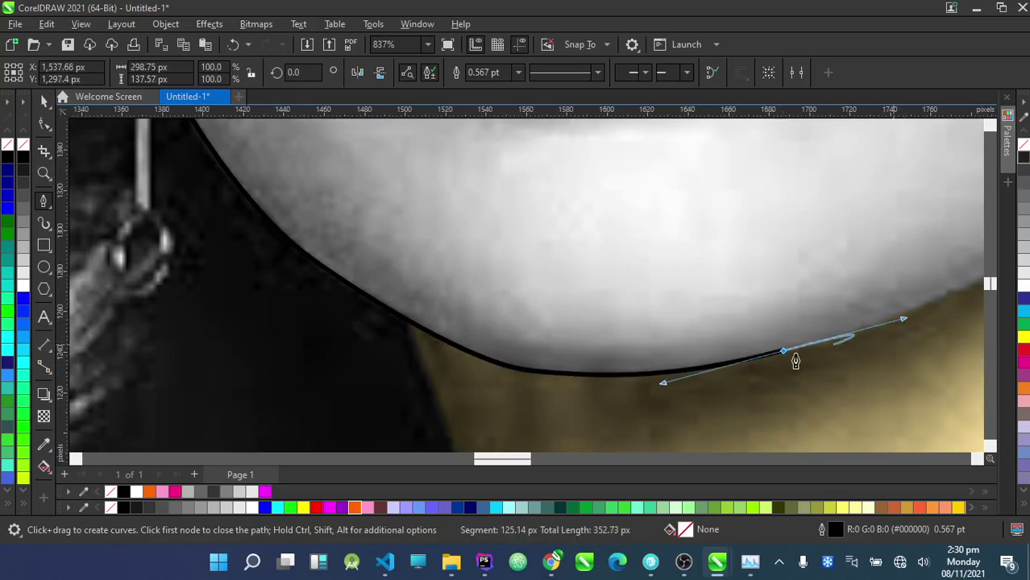
Continue the face outline up the photo's right jaw to where the right earlobe meets the cheek
scroll(878, 326, down, 2)
scroll(838, 318, up, 2)
drag(812, 297, 876, 246)
scroll(876, 247, down, 2)
scroll(786, 286, up, 2)
drag(787, 267, 793, 239)
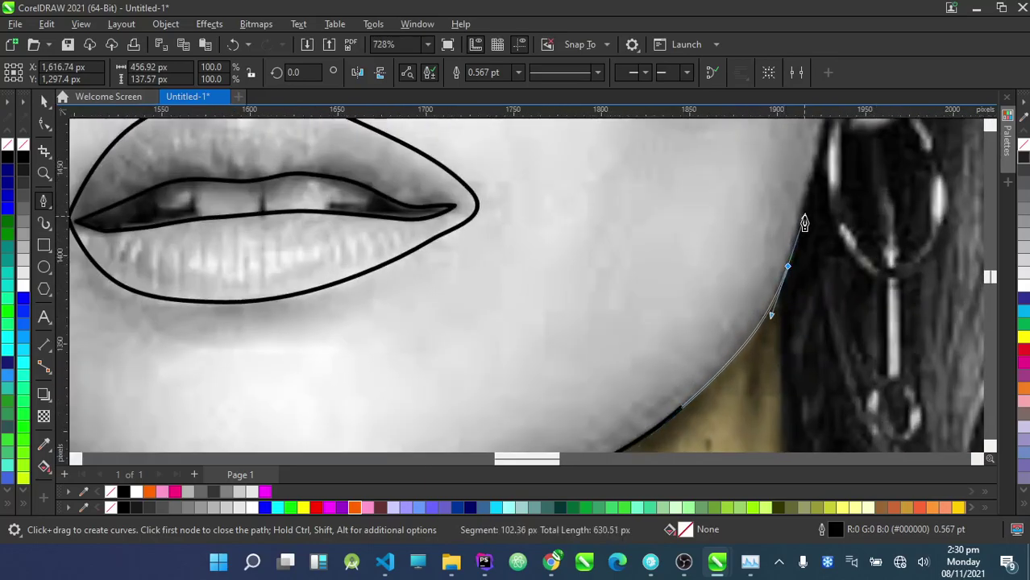
drag(803, 206, 803, 207)
scroll(762, 329, down, 2)
scroll(784, 256, up, 2)
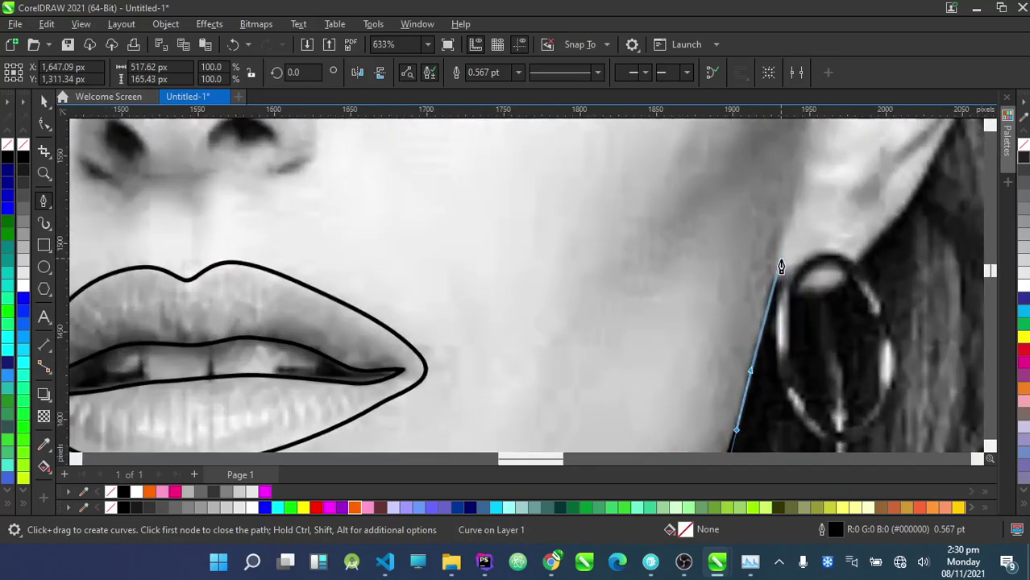
click(774, 278)
Continue the face outline in a curve around the bottom of the right earlobe, past the top of the earring
scroll(766, 368, down, 1)
scroll(766, 371, down, 1)
scroll(822, 339, up, 3)
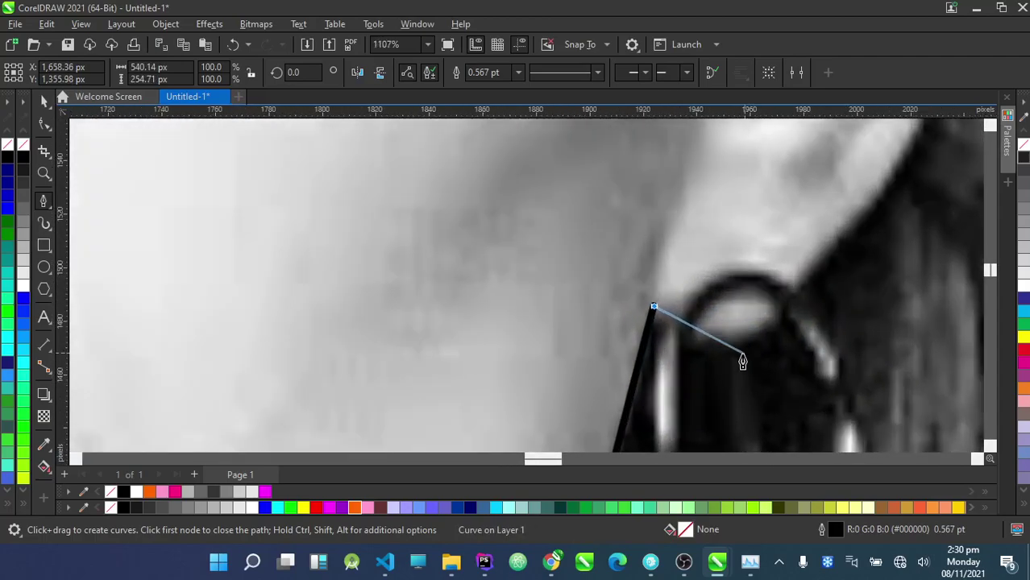
scroll(667, 299, down, 2)
scroll(715, 313, up, 2)
drag(699, 313, 755, 244)
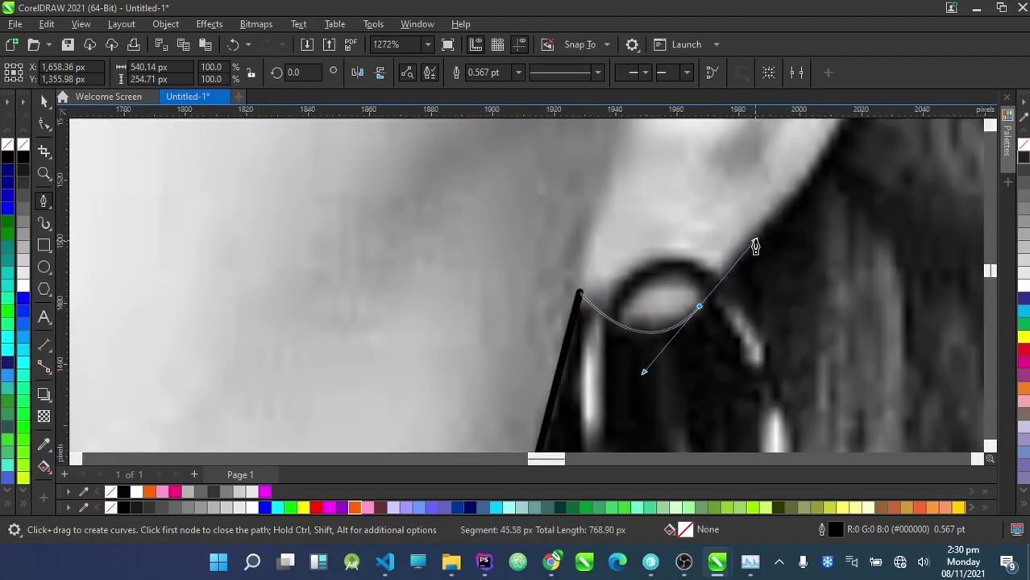
scroll(690, 322, down, 3)
scroll(766, 213, up, 2)
drag(776, 194, 813, 113)
key(Escape)
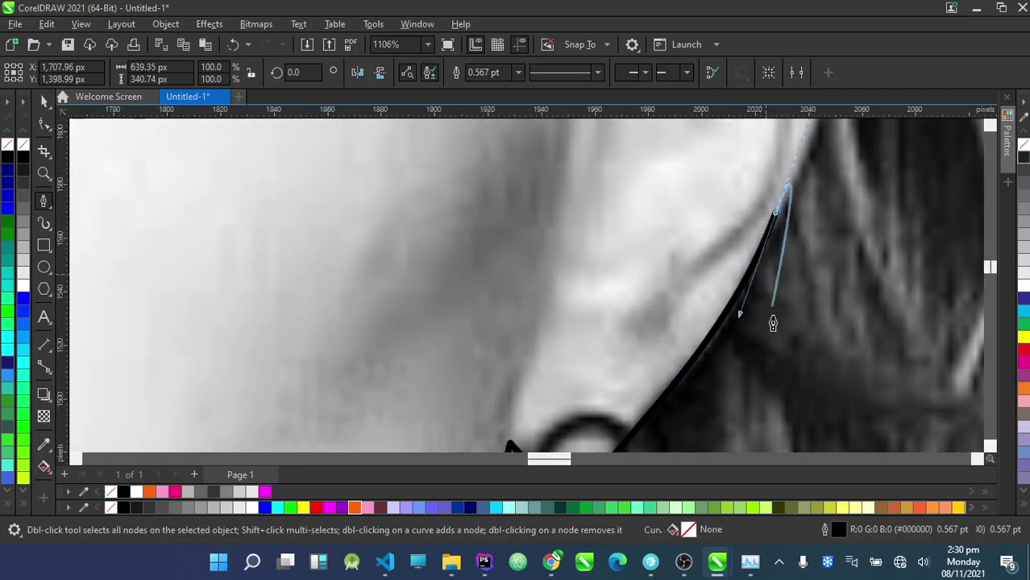
key(ctrl+z)
Continue the face outline up the right ear's outer edge and over its top to where it meets the temple
click(747, 292)
scroll(747, 292, down, 3)
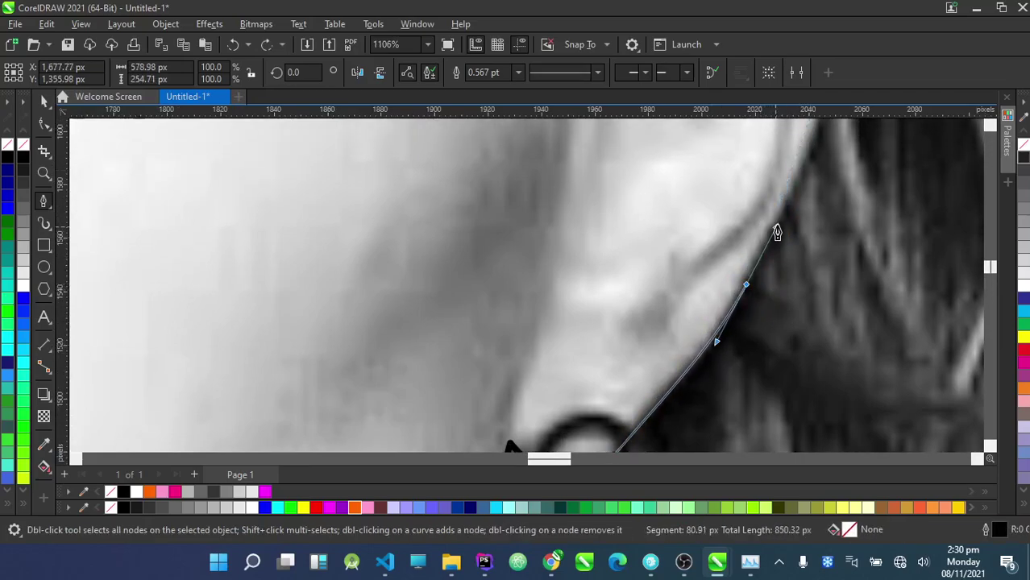
scroll(736, 318, up, 3)
drag(781, 199, 780, 157)
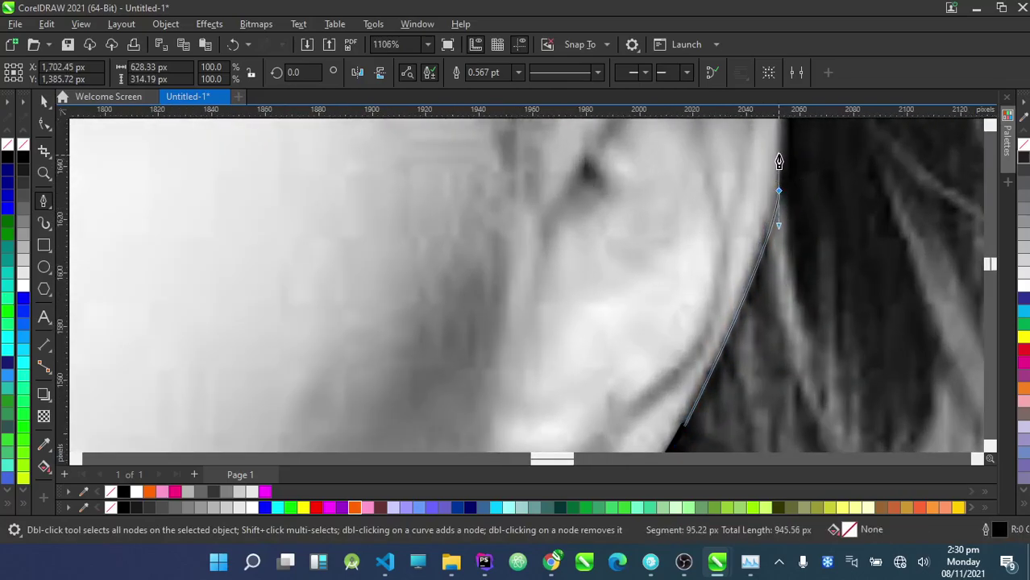
scroll(780, 194, down, 3)
scroll(782, 218, up, 3)
drag(775, 203, 706, 146)
drag(630, 167, 550, 142)
click(551, 207)
Continue the face outline up the right temple and along the forehead hairline to the left temple
scroll(551, 208, down, 3)
scroll(548, 178, up, 2)
scroll(549, 154, down, 3)
scroll(521, 157, up, 2)
scroll(548, 145, down, 3)
scroll(533, 192, up, 2)
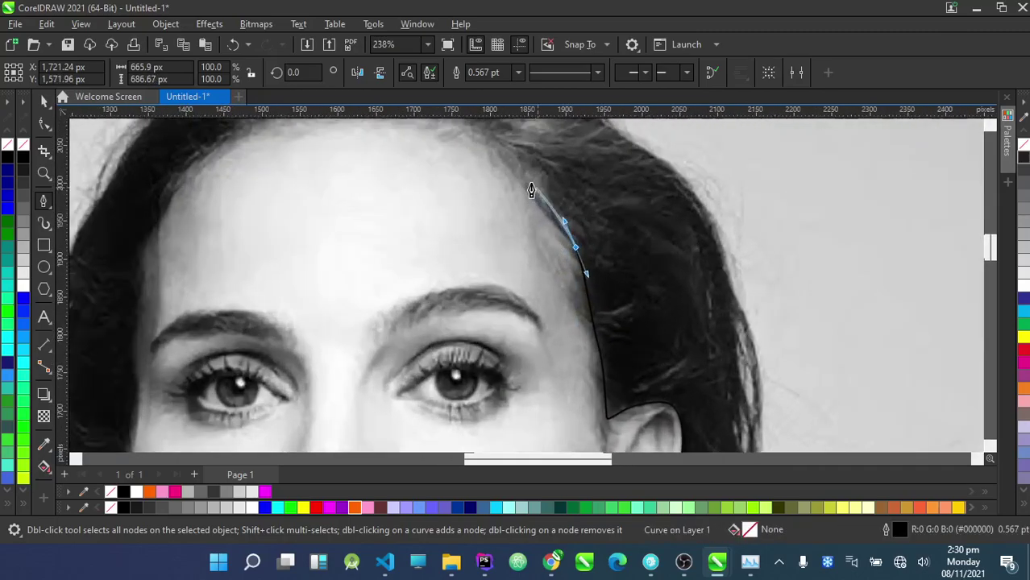
scroll(533, 192, up, 2)
scroll(484, 174, down, 3)
scroll(526, 197, up, 3)
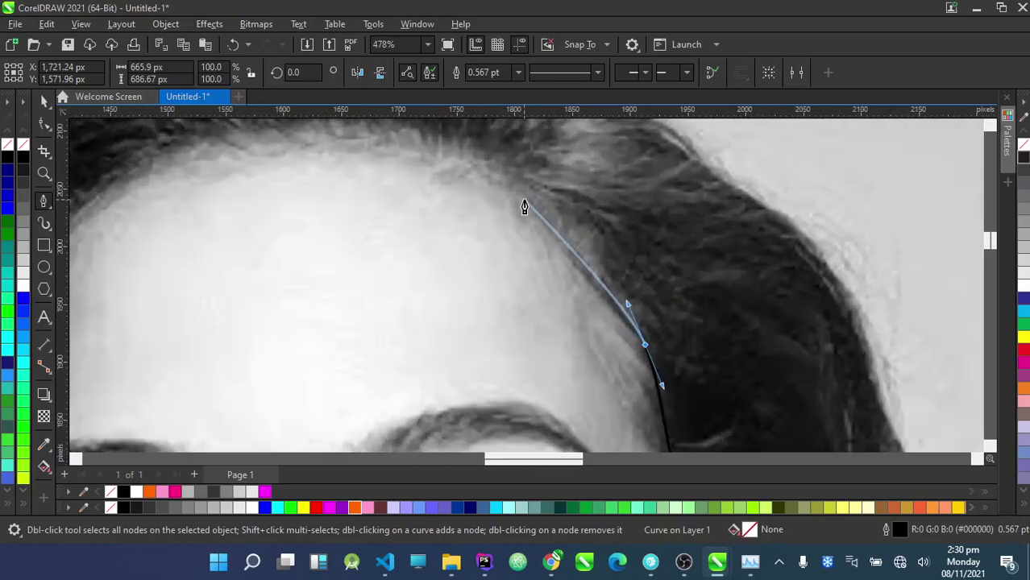
drag(411, 123, 391, 125)
scroll(396, 129, down, 3)
scroll(345, 166, up, 3)
drag(356, 218, 279, 244)
drag(216, 325, 216, 395)
Continue the face outline down the left side of the face and the left ear to the top of its earring
scroll(179, 395, down, 3)
scroll(175, 340, up, 3)
scroll(216, 395, down, 3)
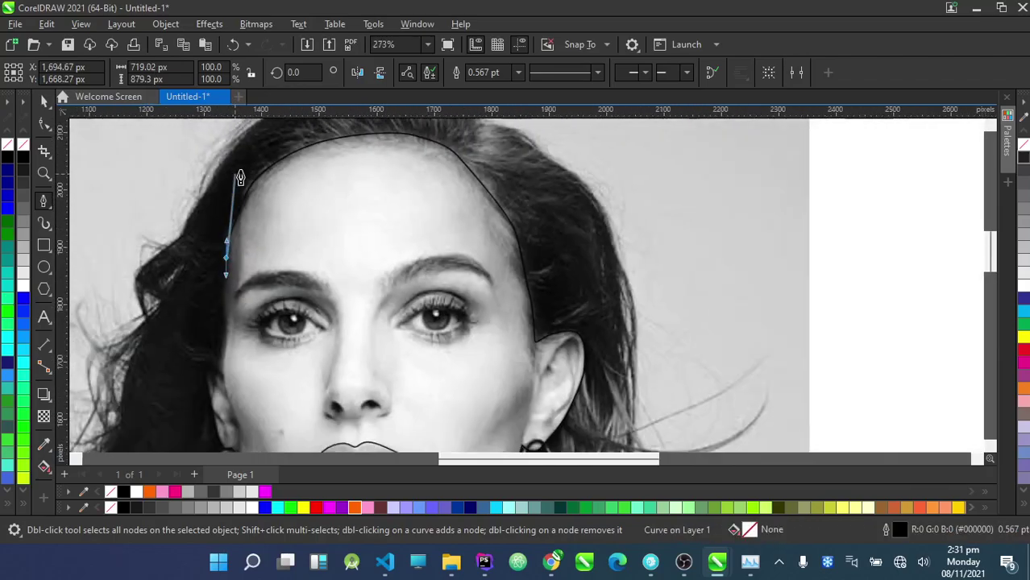
scroll(225, 339, up, 3)
drag(218, 335, 218, 347)
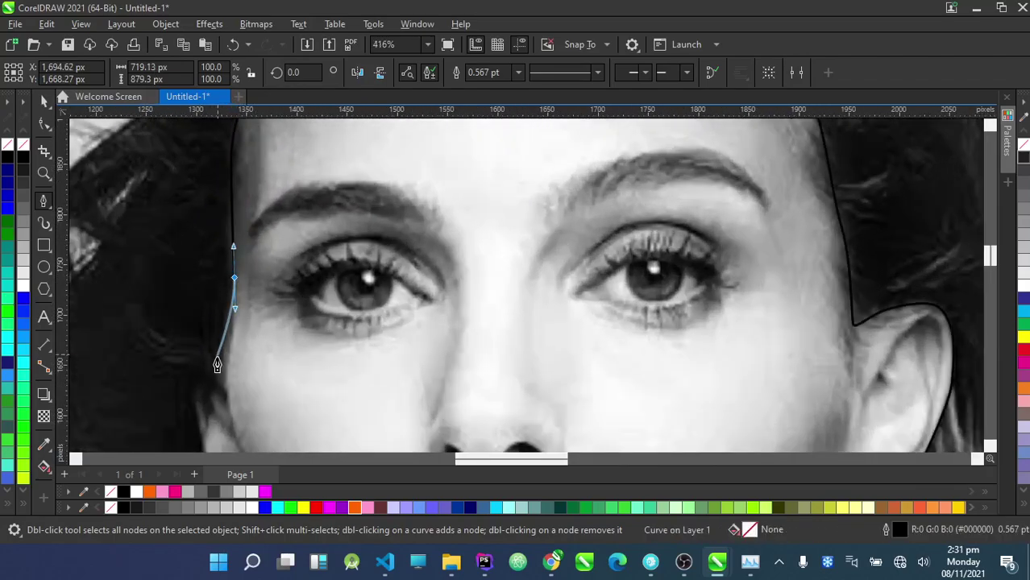
scroll(217, 347, down, 3)
scroll(230, 322, up, 4)
drag(232, 273, 242, 331)
drag(257, 405, 262, 439)
scroll(288, 143, down, 2)
scroll(291, 149, up, 3)
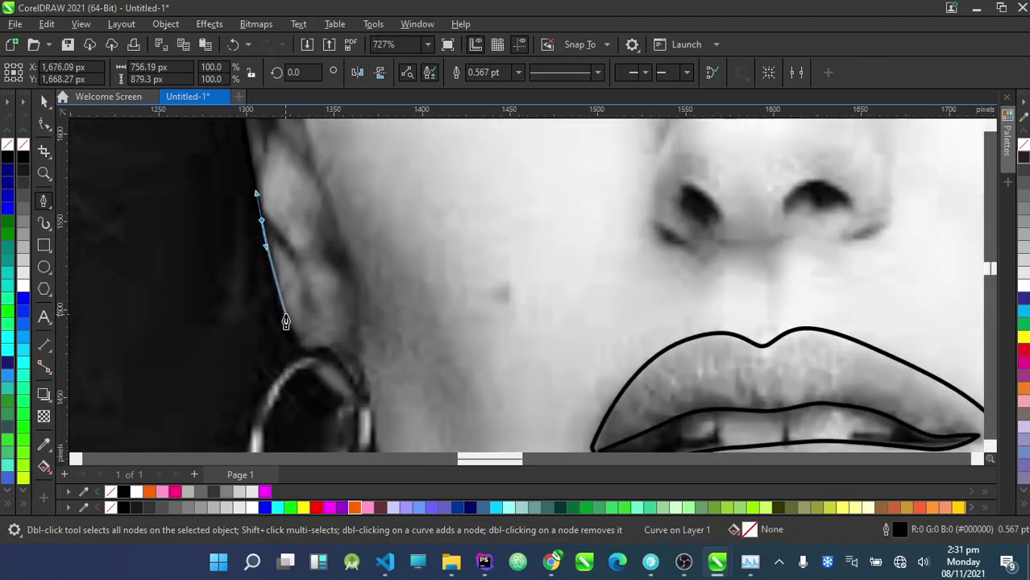
drag(319, 353, 378, 415)
Close the face outline at its starting point on the left jaw, giving a shape about 756 by 879 px
scroll(386, 353, down, 3)
scroll(361, 357, up, 4)
scroll(353, 345, down, 3)
scroll(406, 310, up, 4)
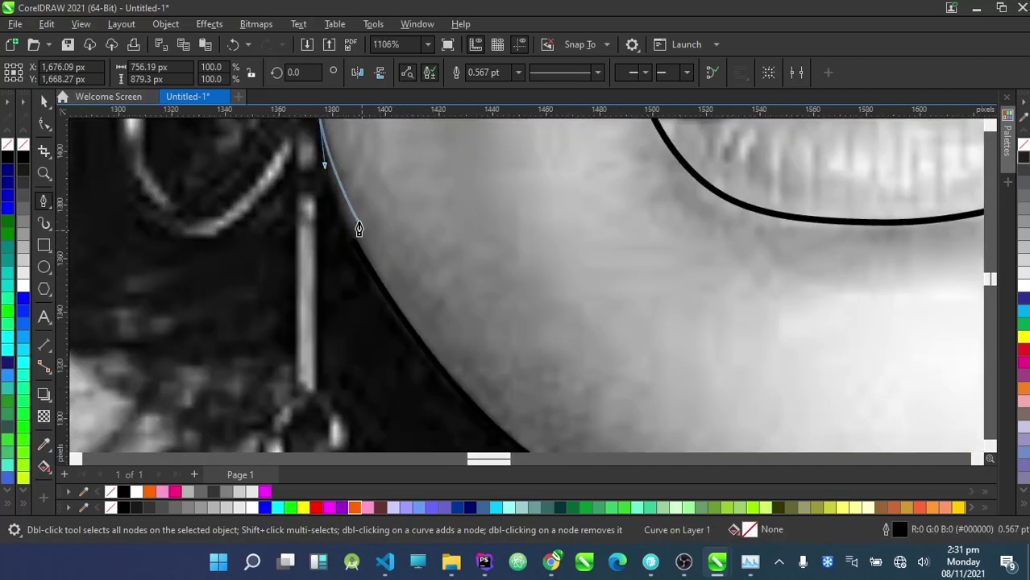
click(352, 250)
scroll(322, 311, down, 6)
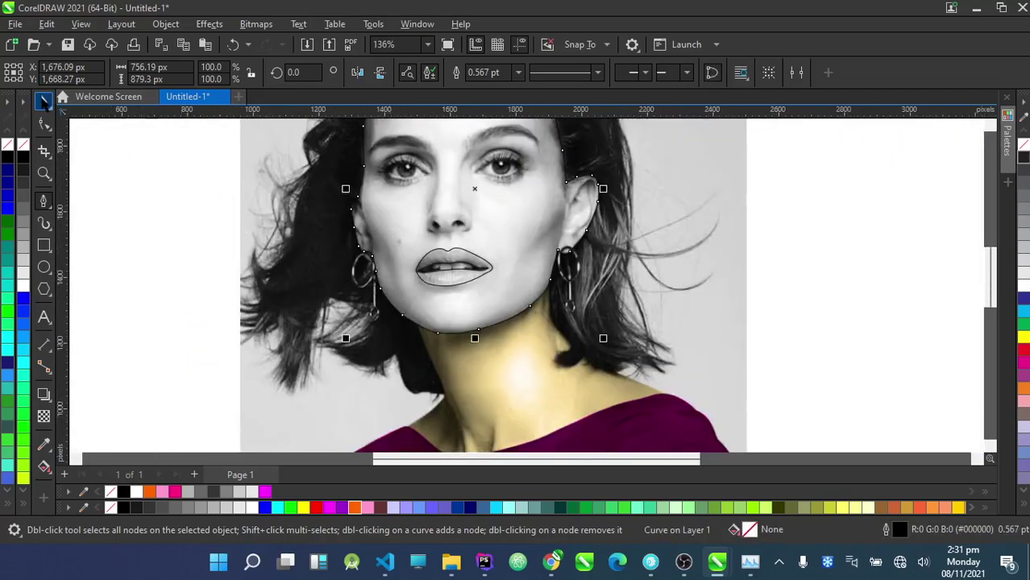
Intersect the face outline with the photo and delete the leftover outline
click(44, 102)
scroll(353, 313, down, 5)
scroll(432, 190, up, 4)
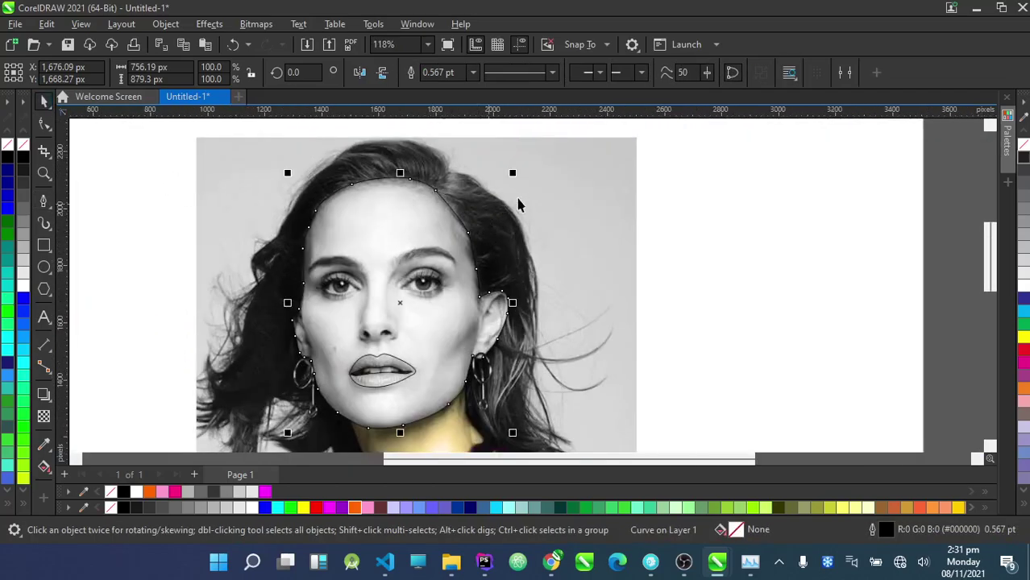
shift+click(576, 171)
click(486, 73)
click(423, 229)
click(428, 224)
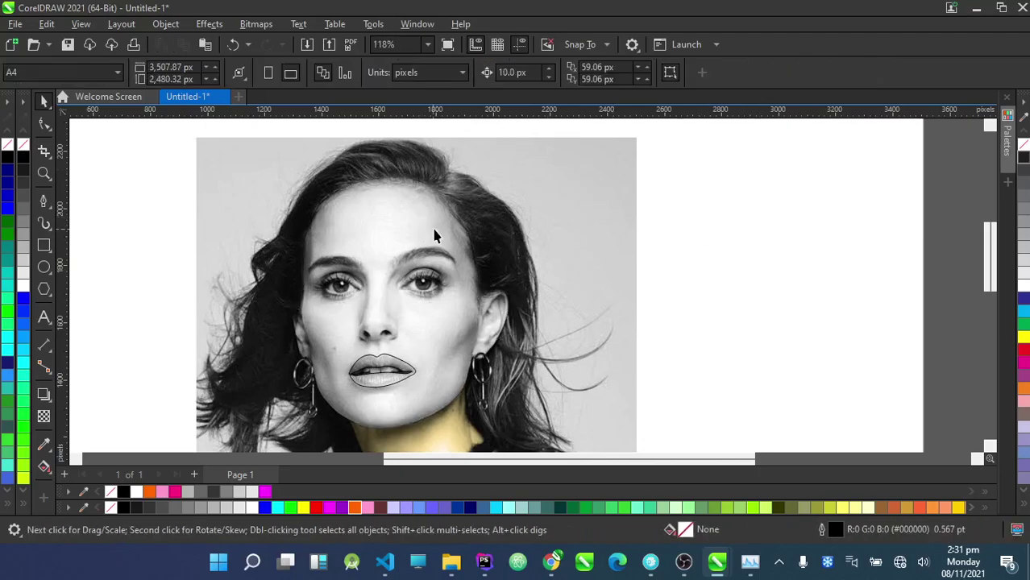
scroll(546, 218, down, 2)
click(658, 237)
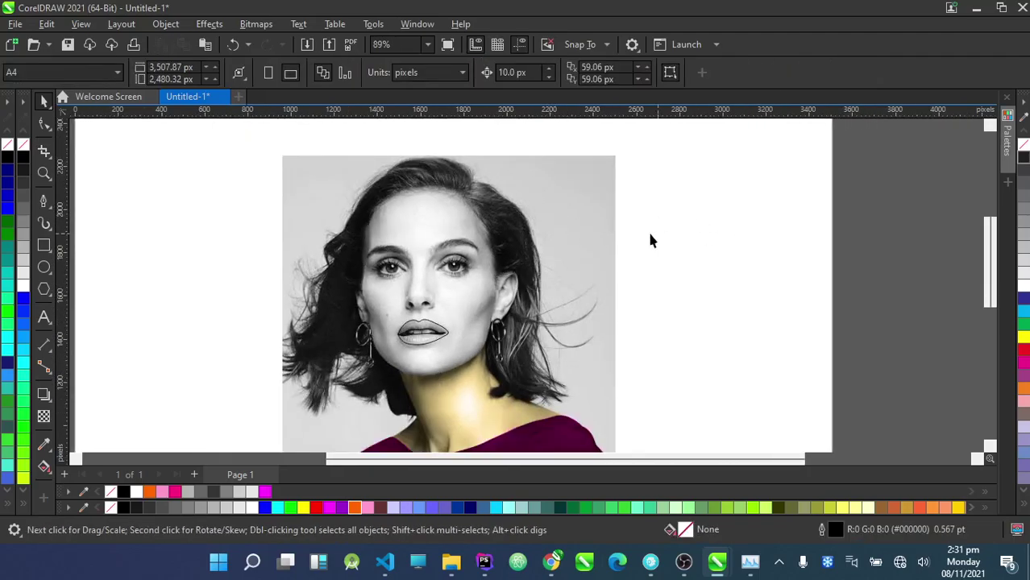
scroll(503, 234, up, 3)
scroll(292, 303, down, 1)
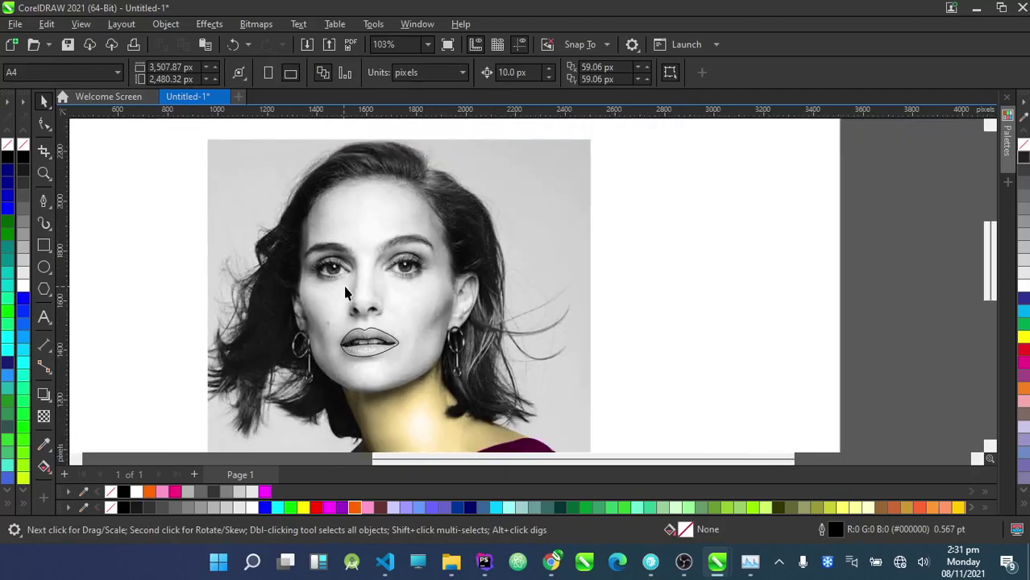
drag(230, 355, 155, 376)
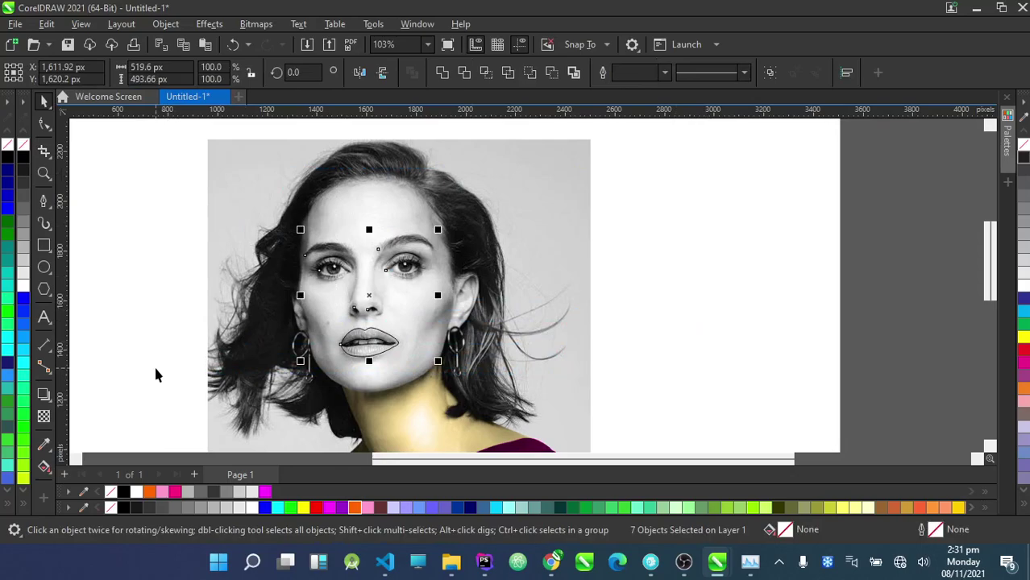
drag(687, 190, 202, 370)
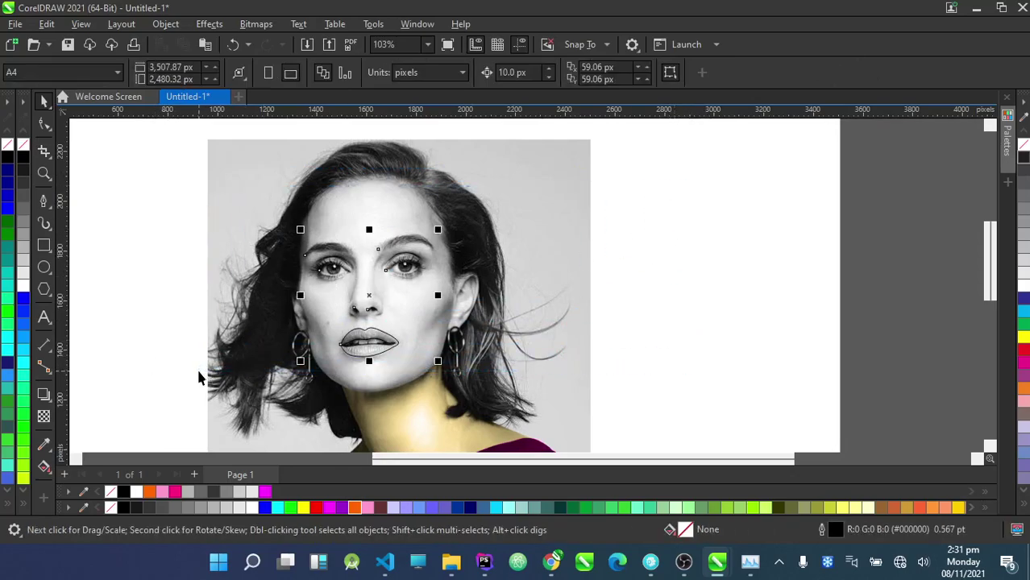
key(Delete)
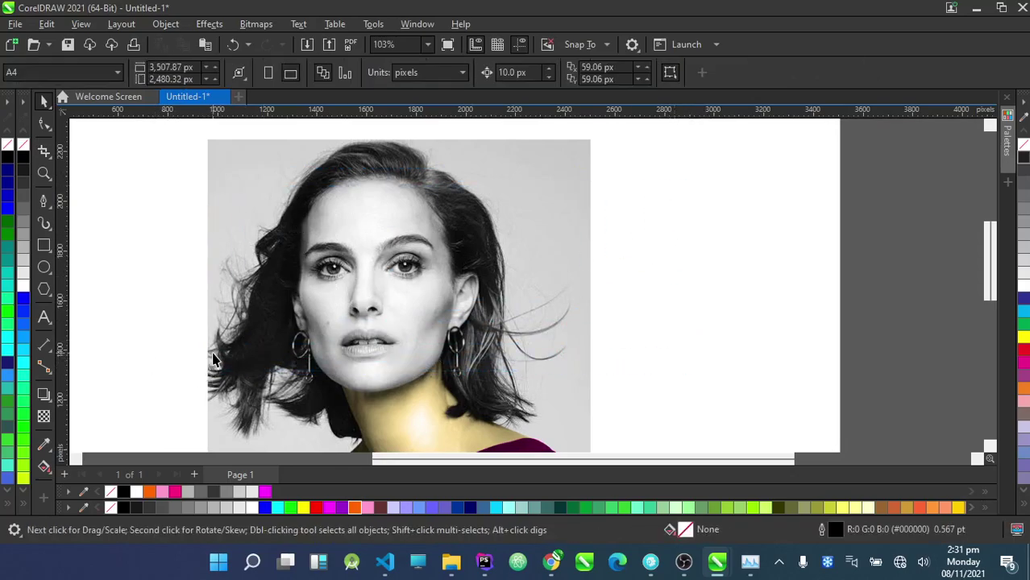
key(ctrl+z)
click(660, 303)
Convert the face cut-out to a bitmap at 300 dpi
click(375, 219)
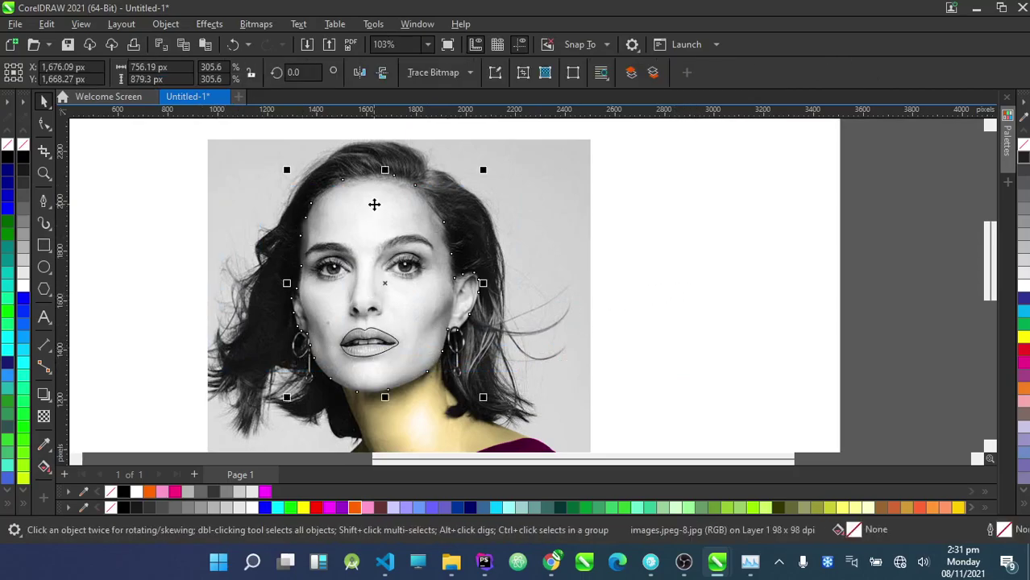
scroll(398, 217, up, 2)
click(257, 24)
click(299, 39)
click(535, 362)
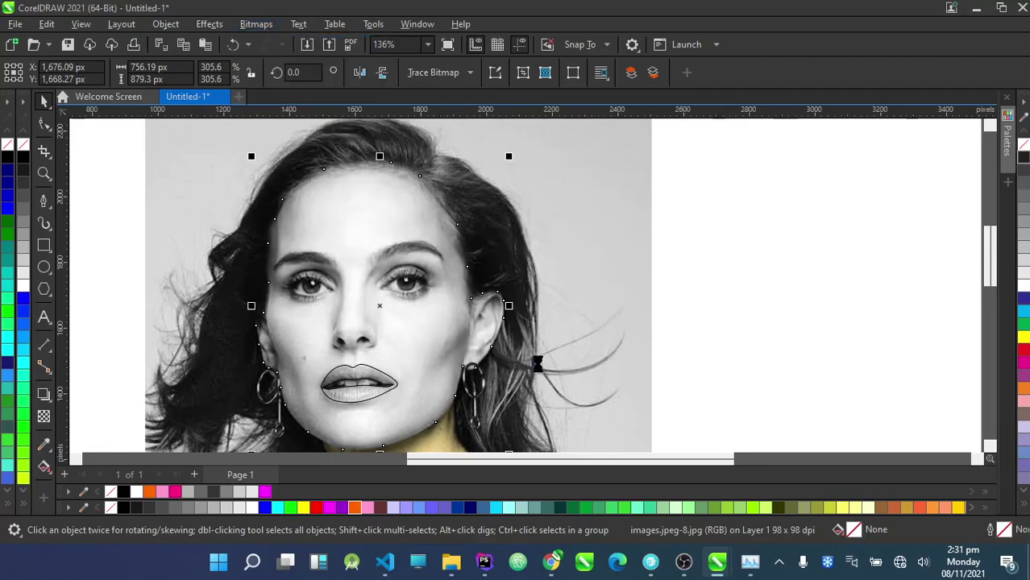
Tint the face cut-out a warm yellow in the Image Adjustment Lab with temperature 3637, tint 14 and saturation 11
click(211, 24)
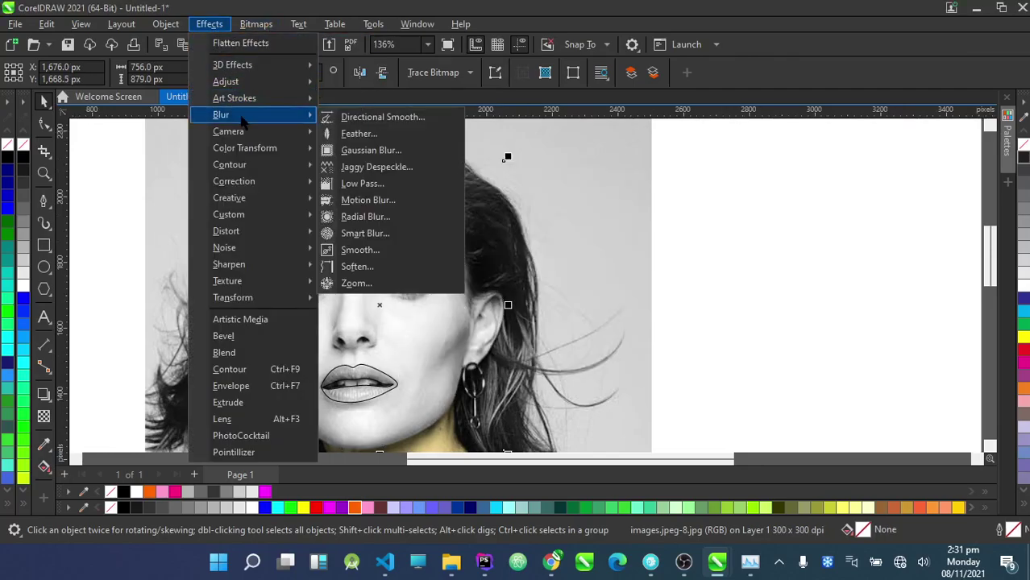
mouse_move(272, 84)
click(354, 100)
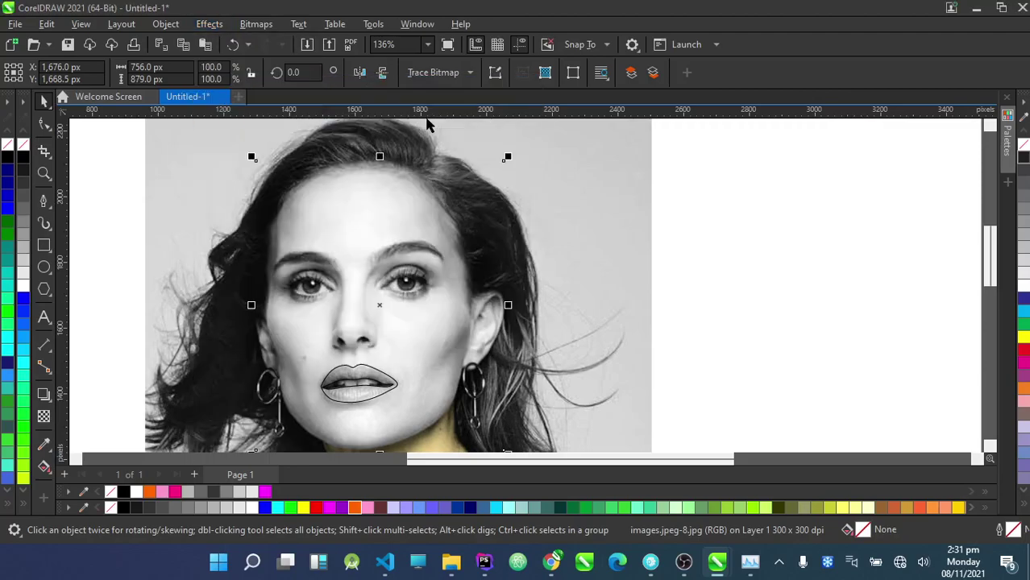
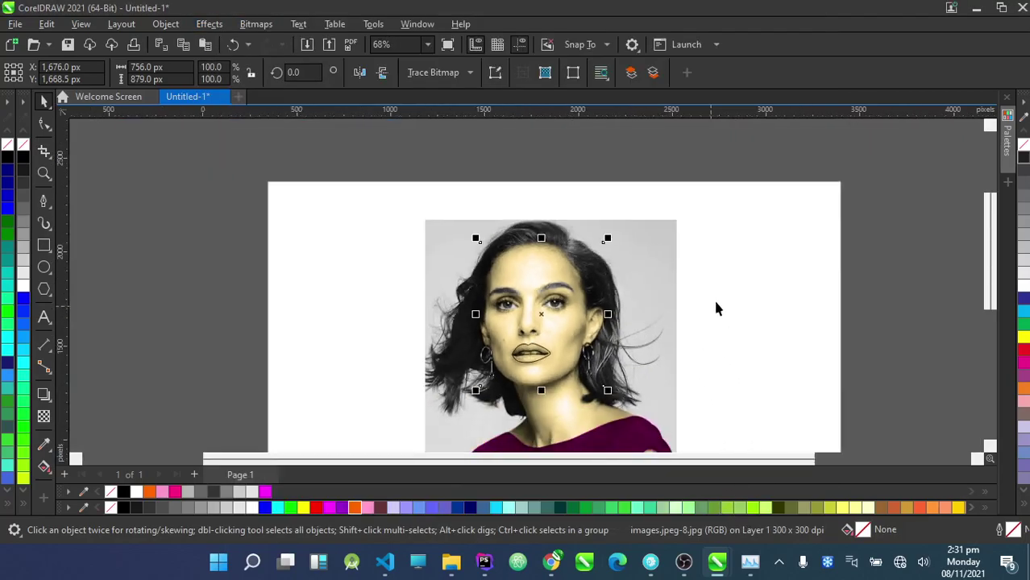
scroll(727, 327, up, 3)
scroll(463, 185, up, 3)
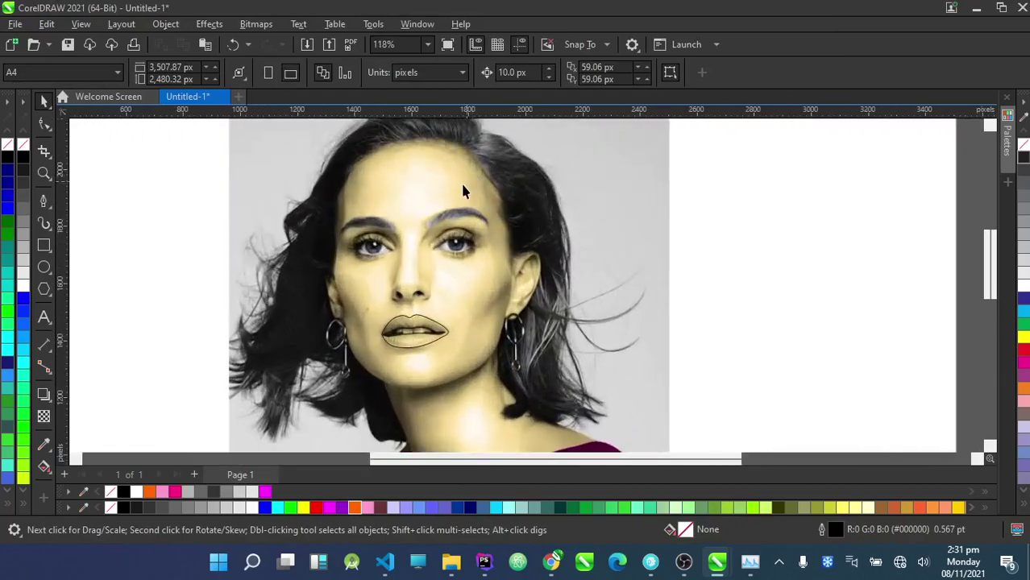
Readjust the face bitmap in the Image Adjustment Lab, setting saturation to -2 and contrast to -8, and apply
click(450, 176)
scroll(441, 193, down, 1)
scroll(440, 194, up, 2)
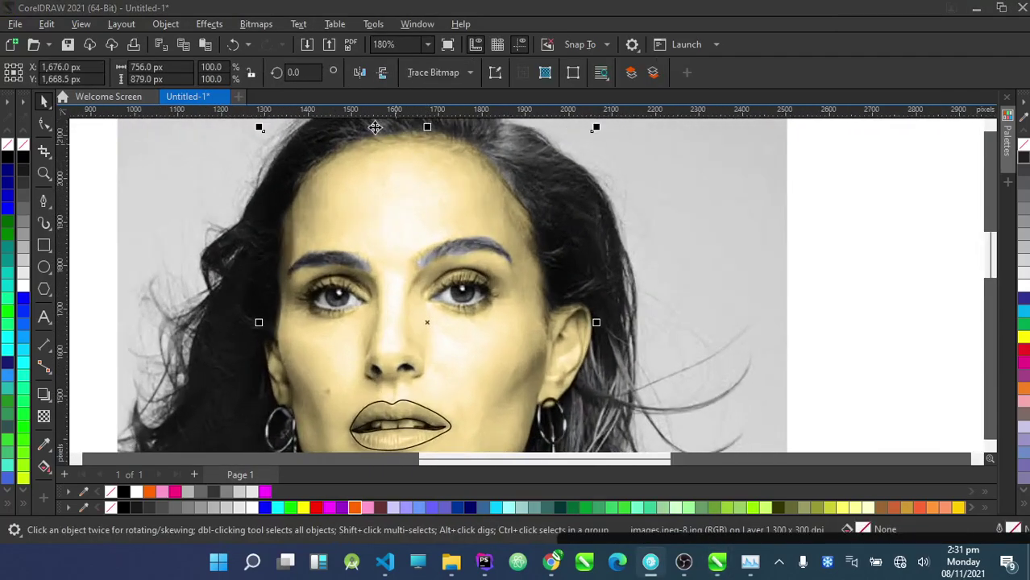
click(211, 23)
mouse_move(258, 83)
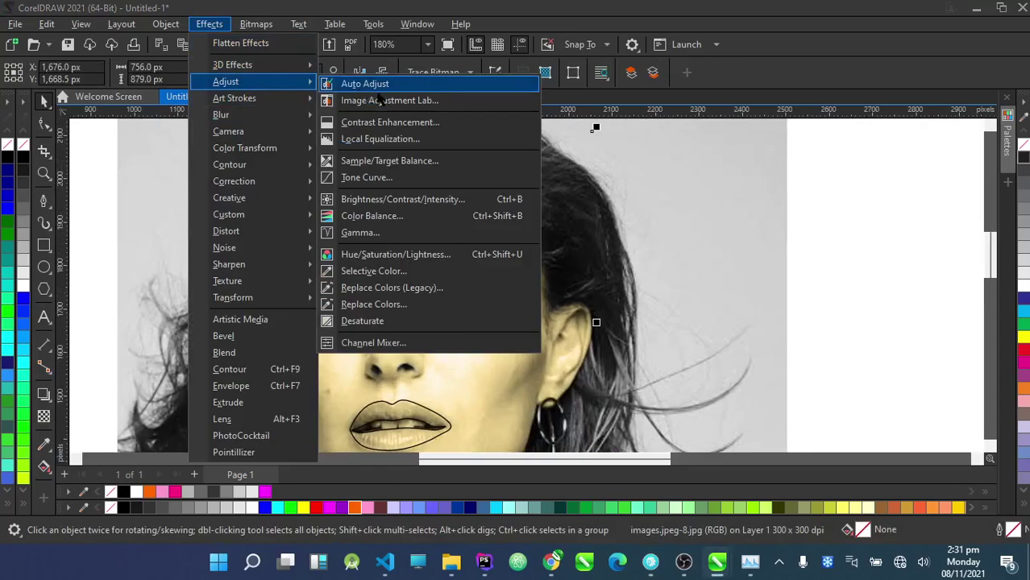
click(395, 107)
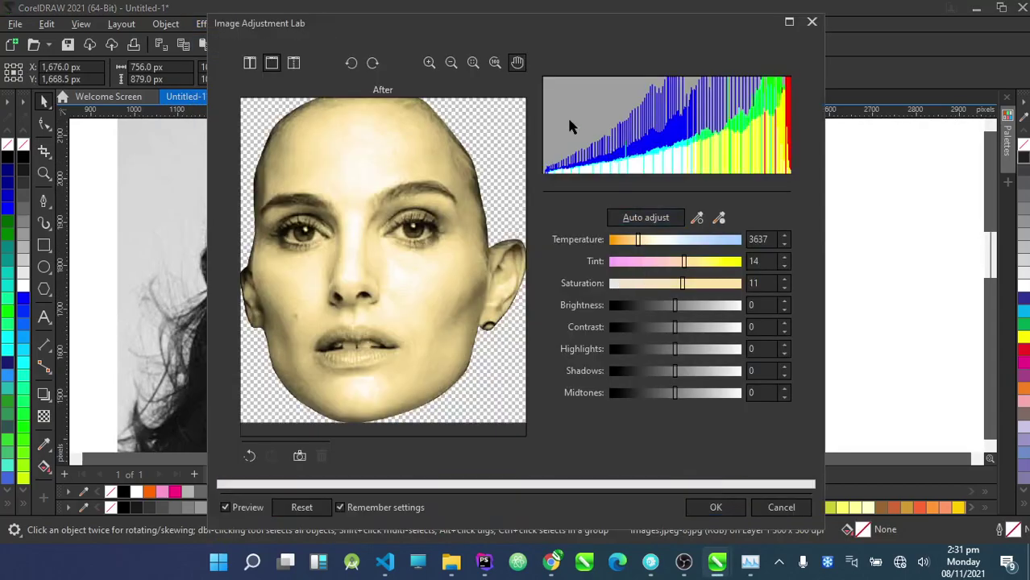
drag(594, 20, 786, 26)
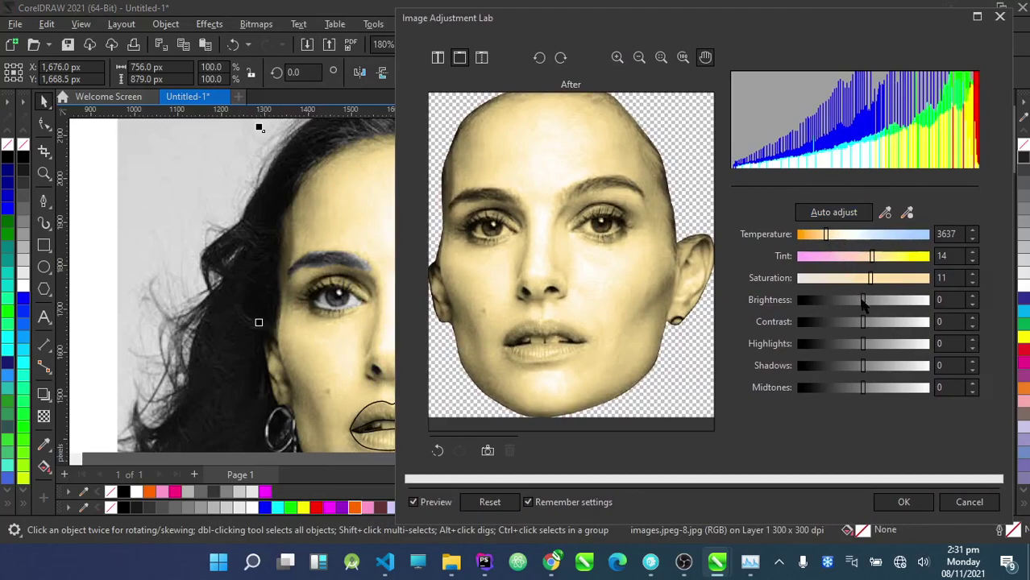
drag(872, 324, 846, 326)
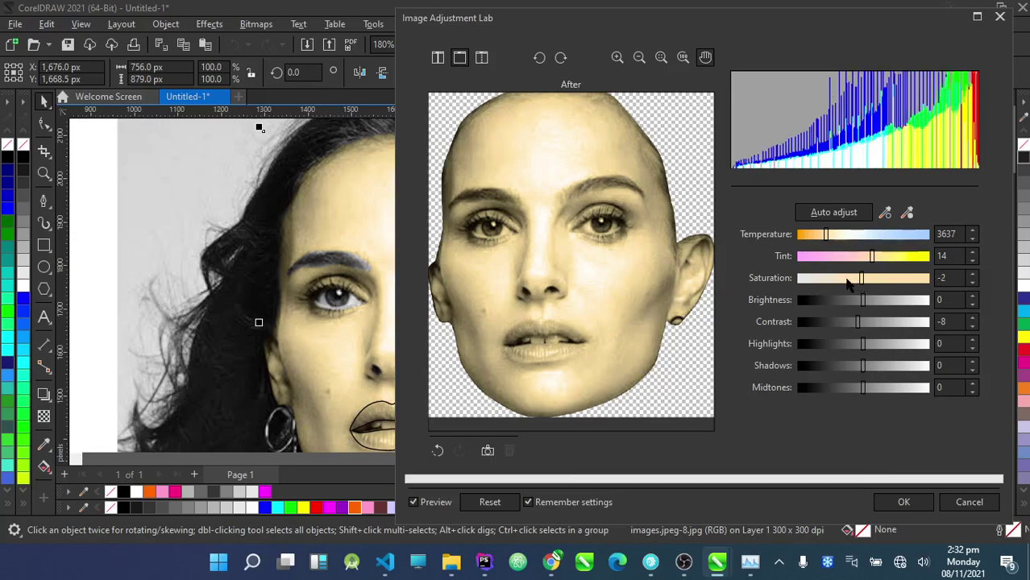
click(906, 502)
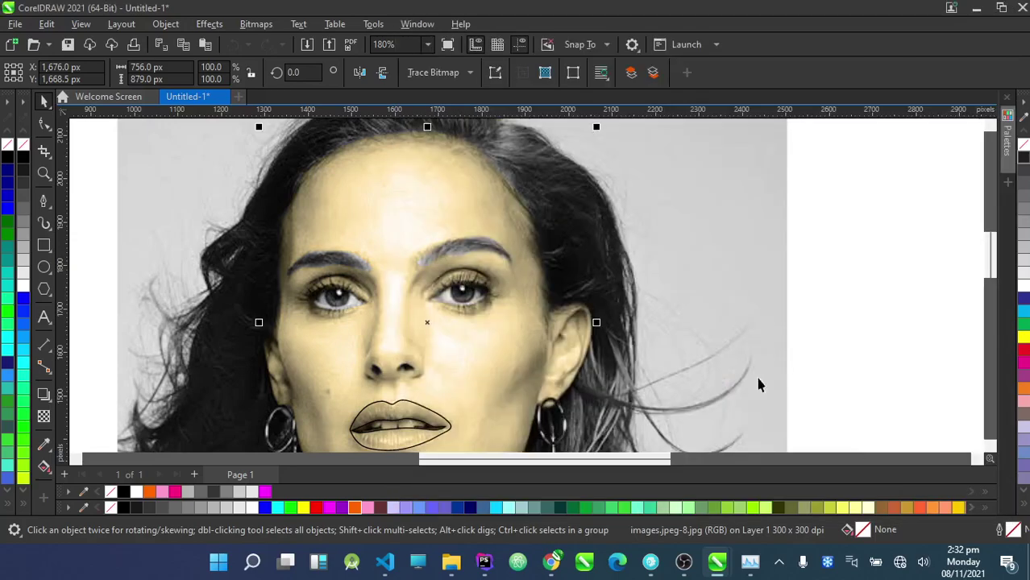
scroll(653, 294, down, 2)
click(641, 283)
scroll(636, 219, down, 1)
scroll(625, 318, up, 2)
scroll(597, 325, down, 2)
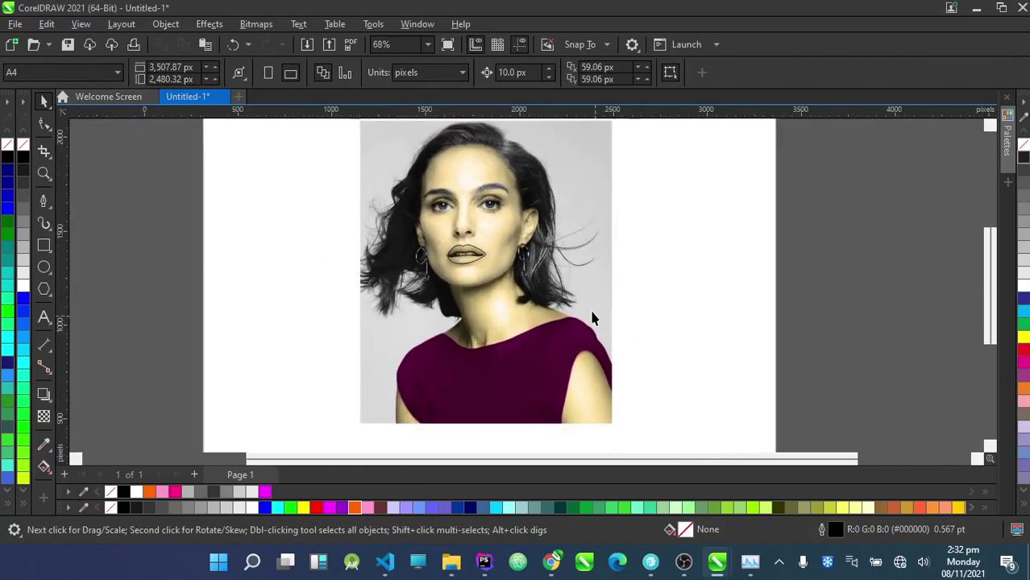
scroll(589, 266, up, 2)
scroll(442, 287, up, 5)
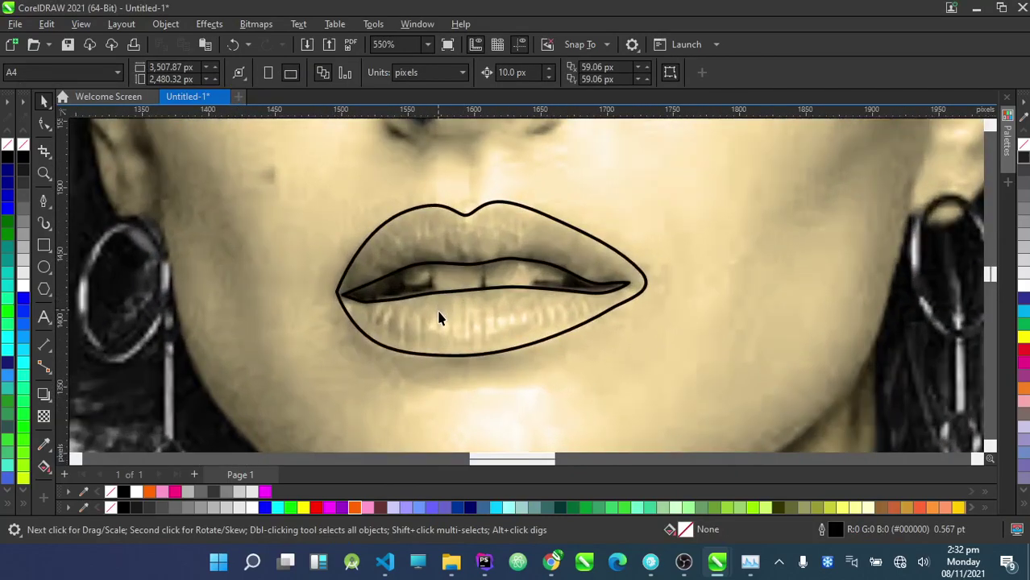
click(440, 316)
scroll(440, 316, down, 1)
shift+click(318, 223)
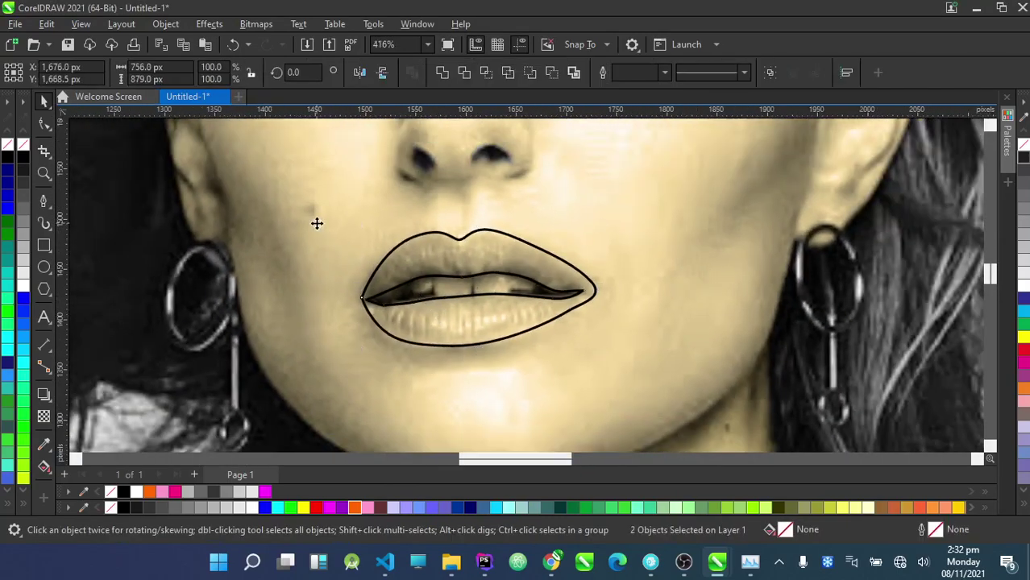
scroll(358, 271, down, 5)
click(701, 288)
Try moving the lip outline away from the mouth onto the chin, and undo the move
scroll(379, 278, up, 3)
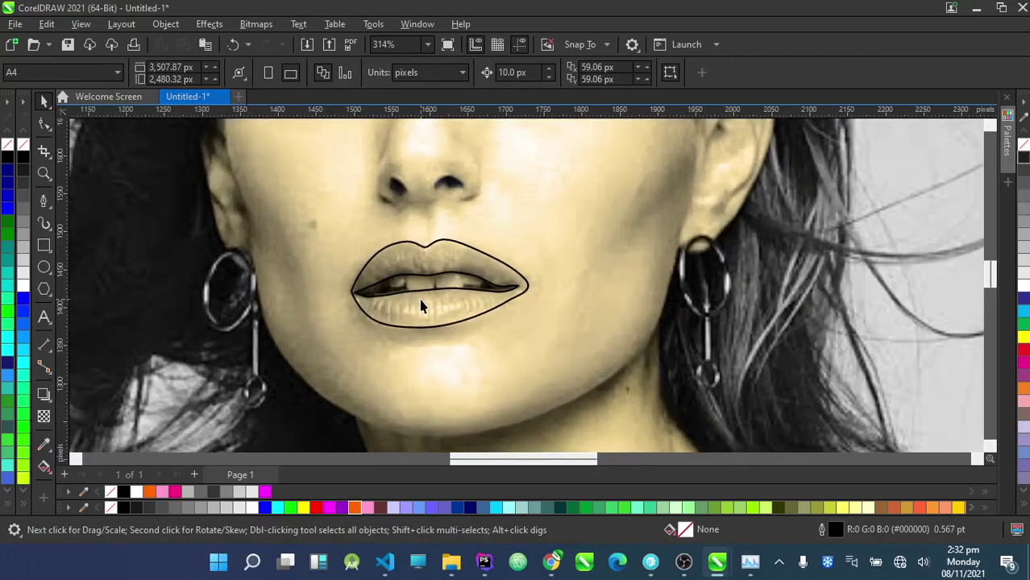
click(421, 299)
scroll(421, 299, up, 1)
drag(424, 310, 501, 385)
click(404, 307)
scroll(405, 306, down, 2)
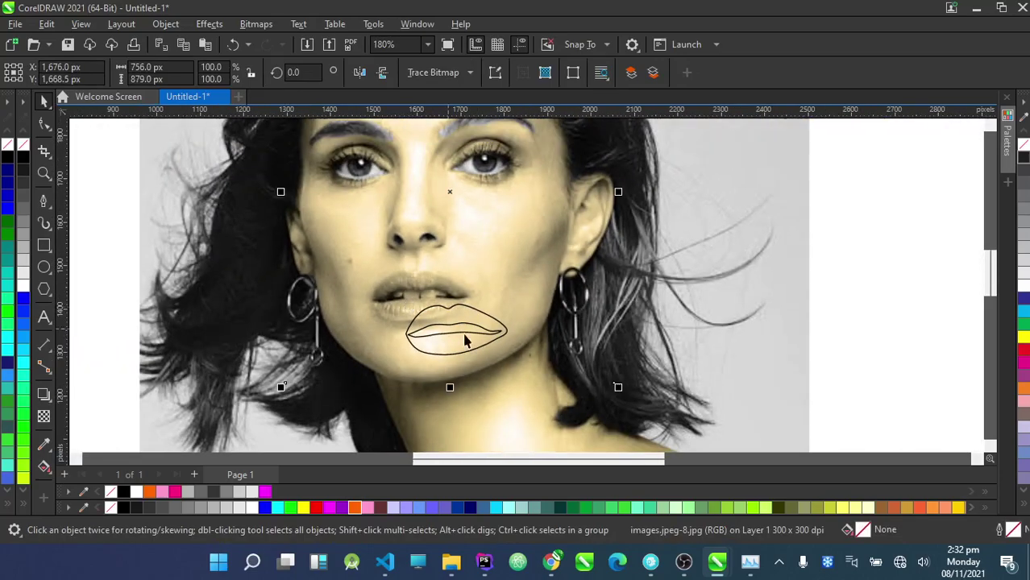
drag(883, 239, 291, 353)
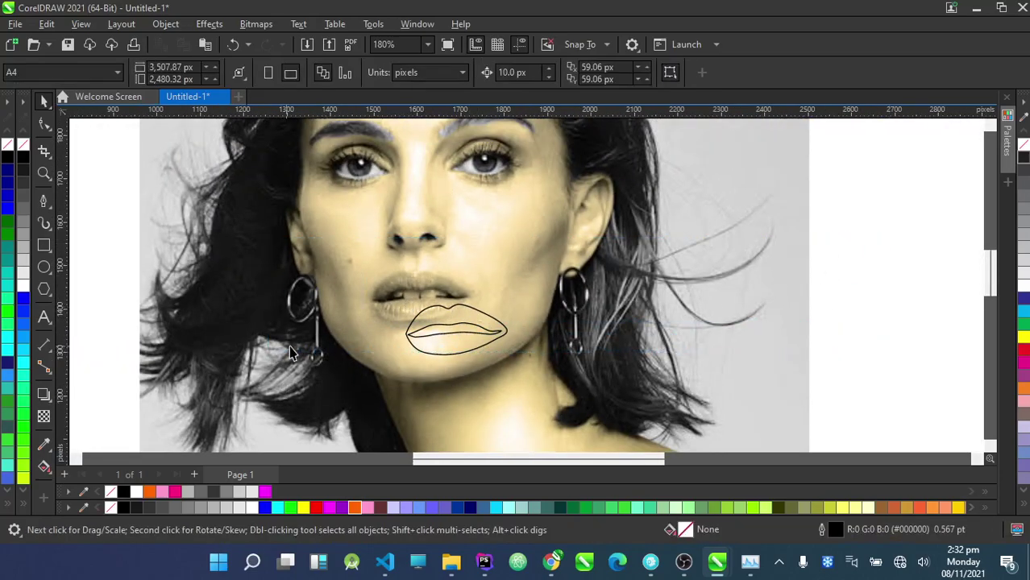
click(428, 348)
scroll(430, 331, down, 3)
scroll(430, 330, up, 3)
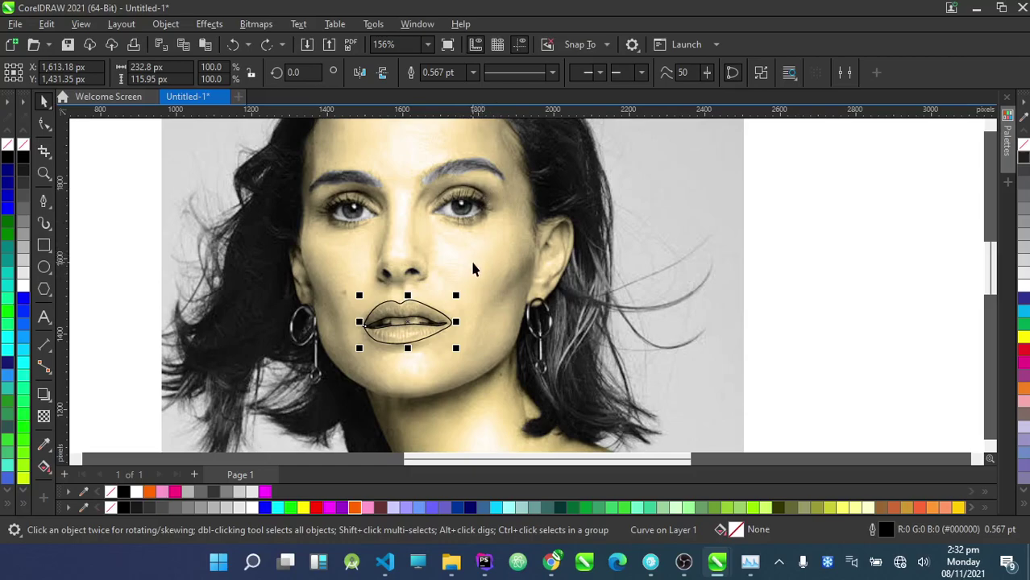
Intersect the lip outline with the background photo and delete the leftover outline
scroll(597, 334, down, 2)
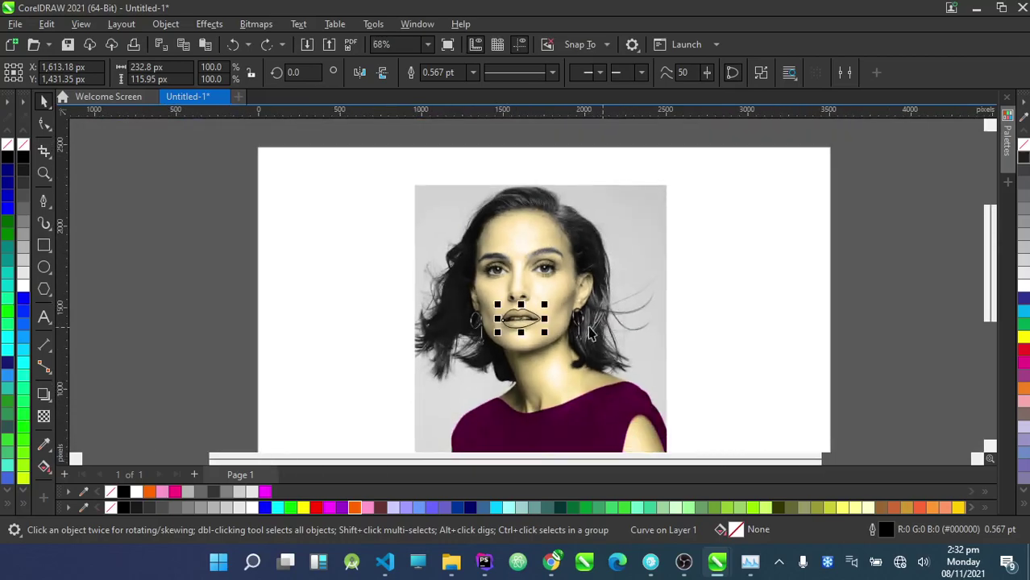
scroll(596, 334, up, 2)
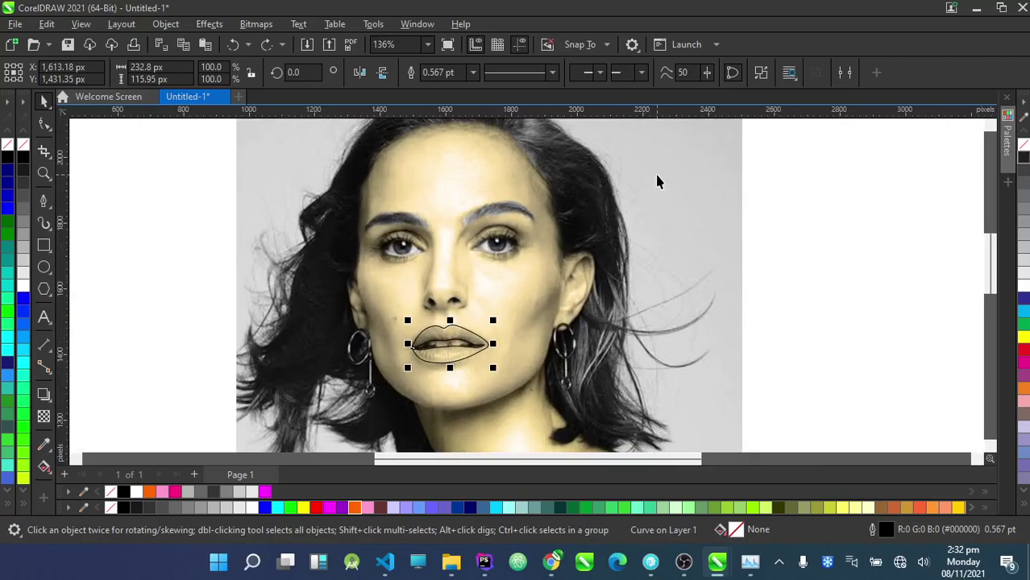
shift+click(657, 182)
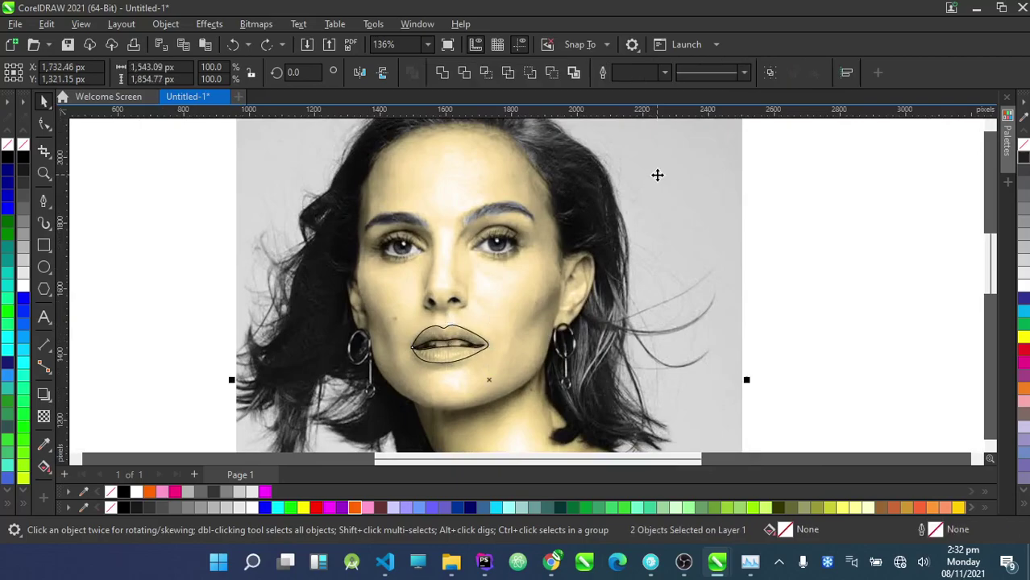
click(487, 74)
key(Escape)
click(457, 357)
key(Delete)
Select the lip cut-out and convert it to a bitmap at 300 dpi
scroll(439, 357, up, 3)
click(442, 365)
scroll(444, 359, down, 1)
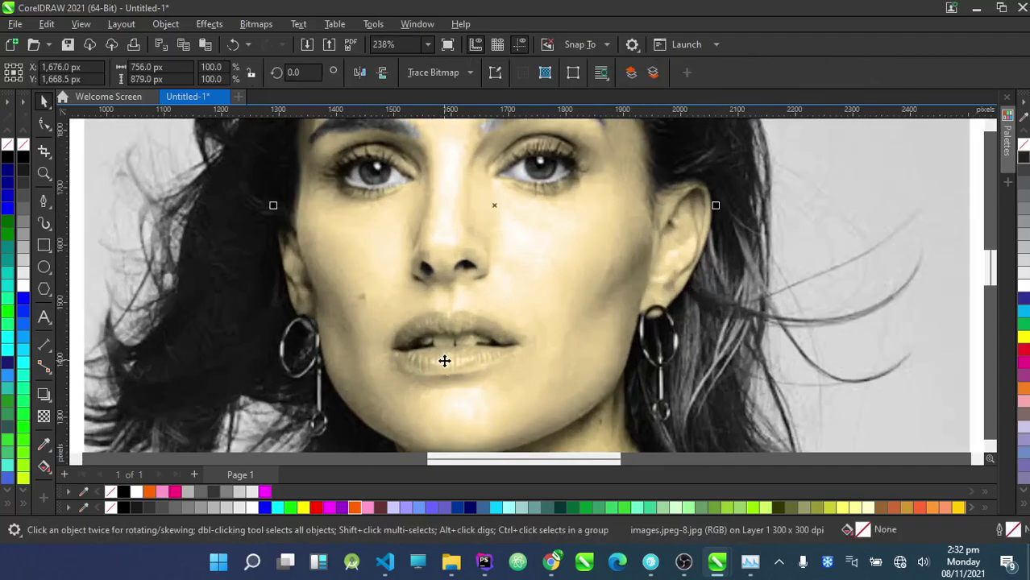
scroll(448, 342, up, 3)
scroll(449, 343, down, 4)
drag(457, 403, 355, 403)
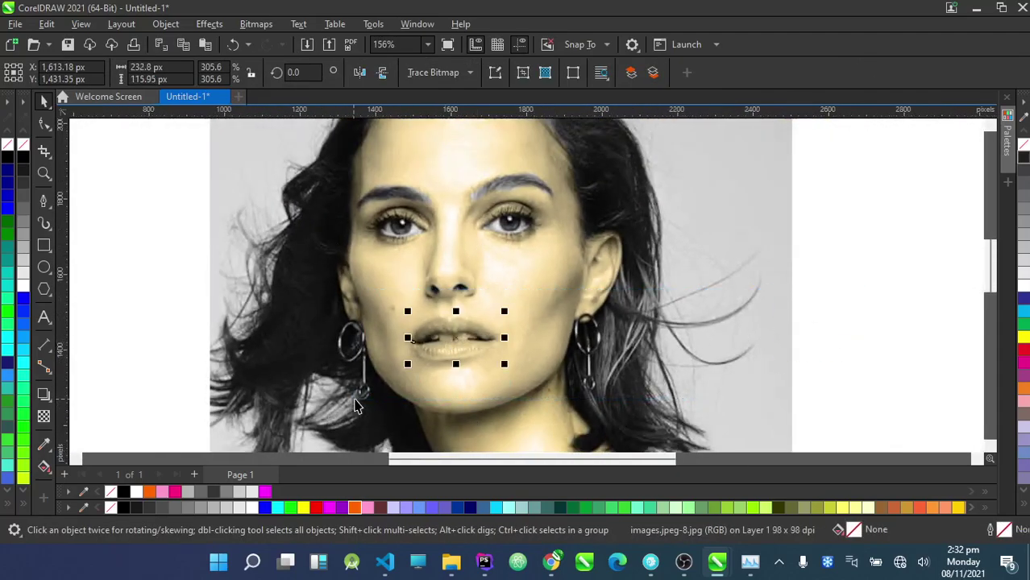
scroll(437, 368, up, 3)
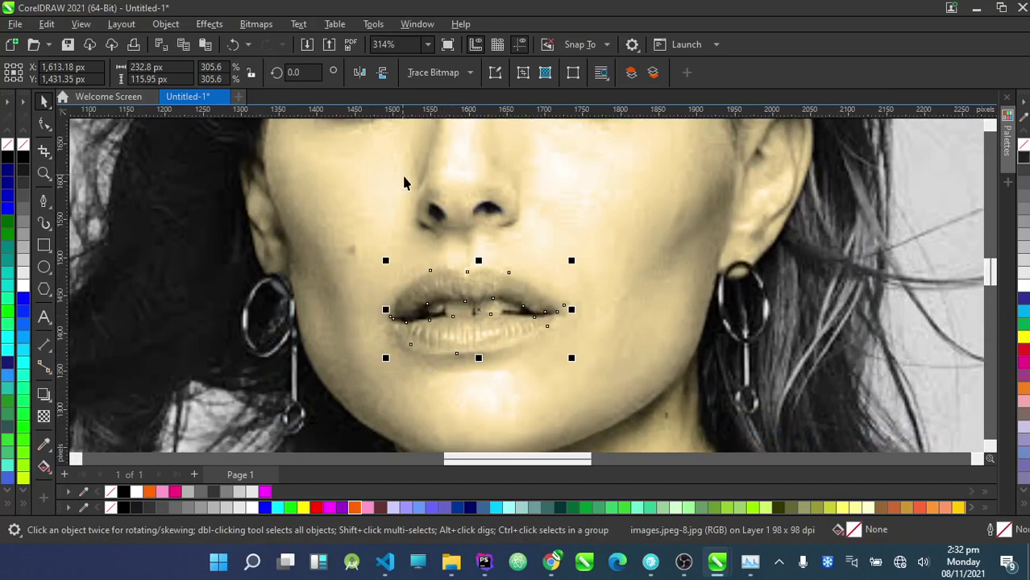
click(257, 25)
click(278, 41)
click(536, 362)
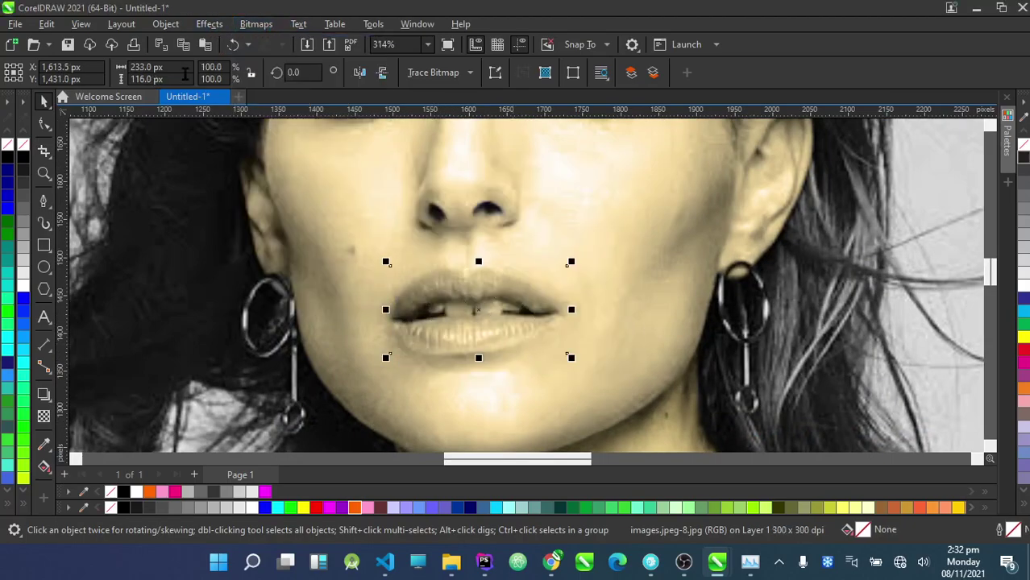
Colour the lip bitmap pinkish red in the Image Adjustment Lab with temperature 2000, tint -31 and saturation 51
click(209, 24)
mouse_move(242, 82)
click(348, 99)
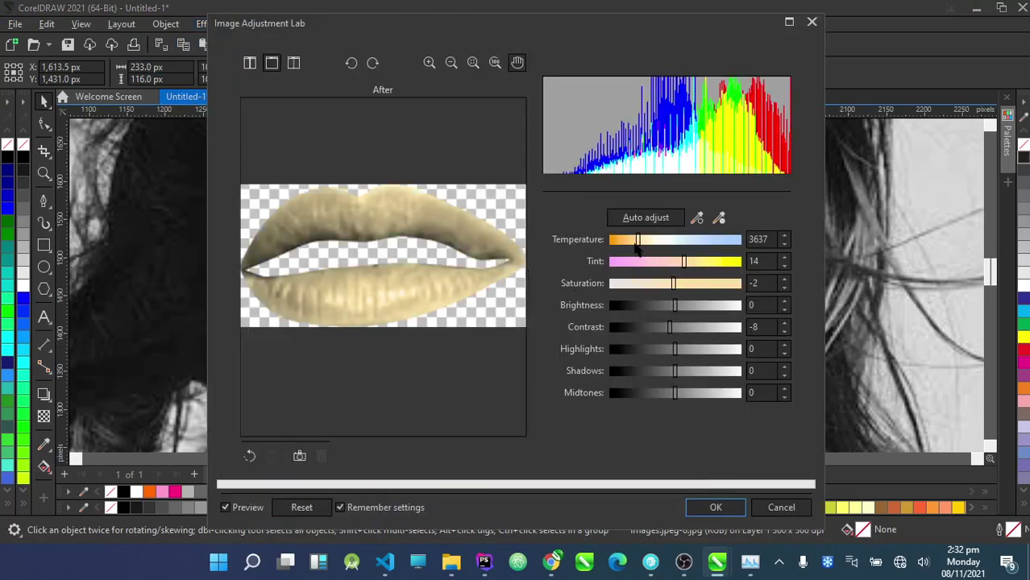
drag(636, 245, 562, 247)
drag(687, 267, 726, 292)
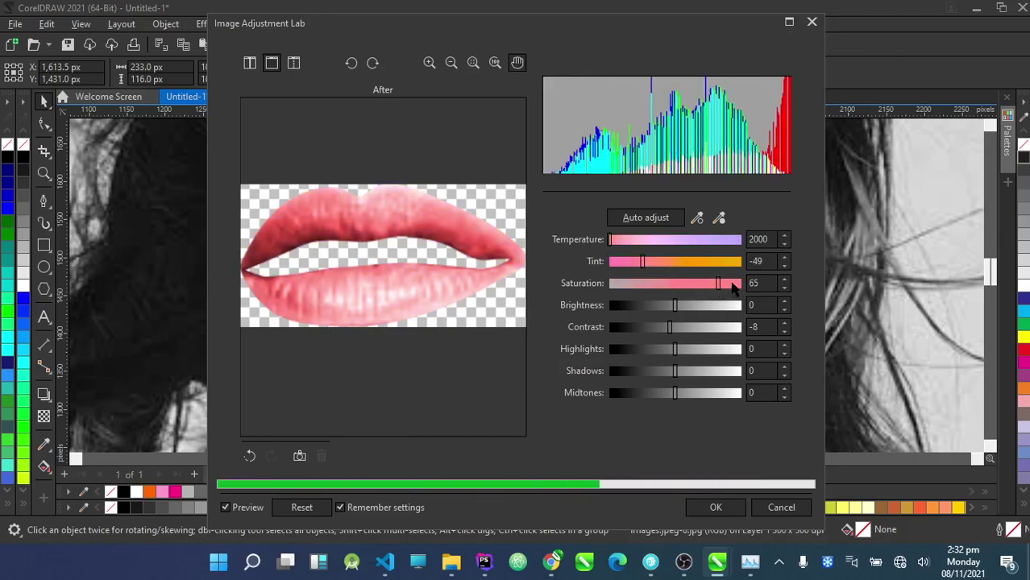
drag(687, 263, 638, 267)
click(654, 263)
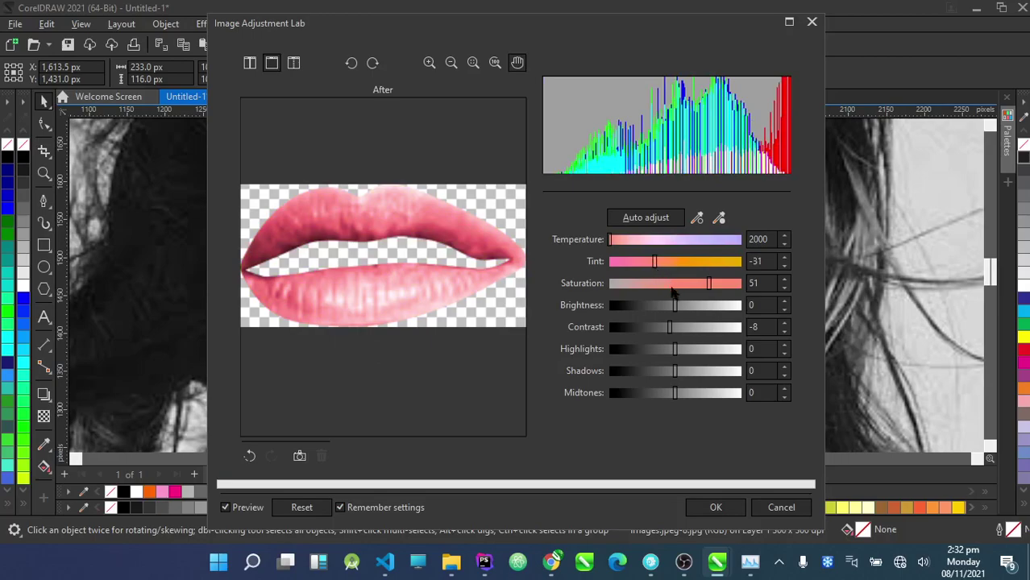
Set the lips' contrast to -10 and brightness to -58, and apply the adjustment
click(703, 328)
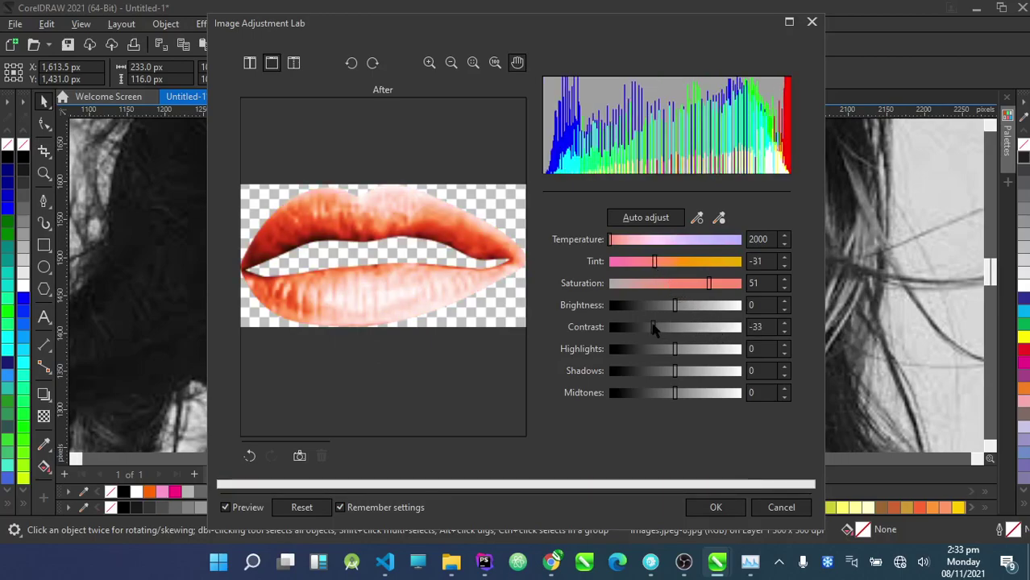
click(637, 328)
drag(652, 327, 677, 330)
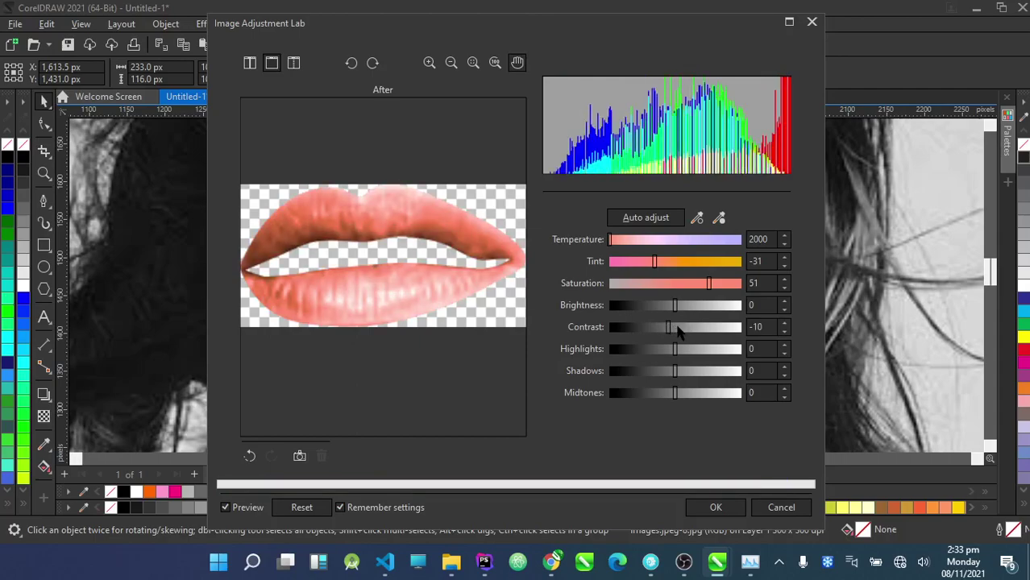
click(637, 306)
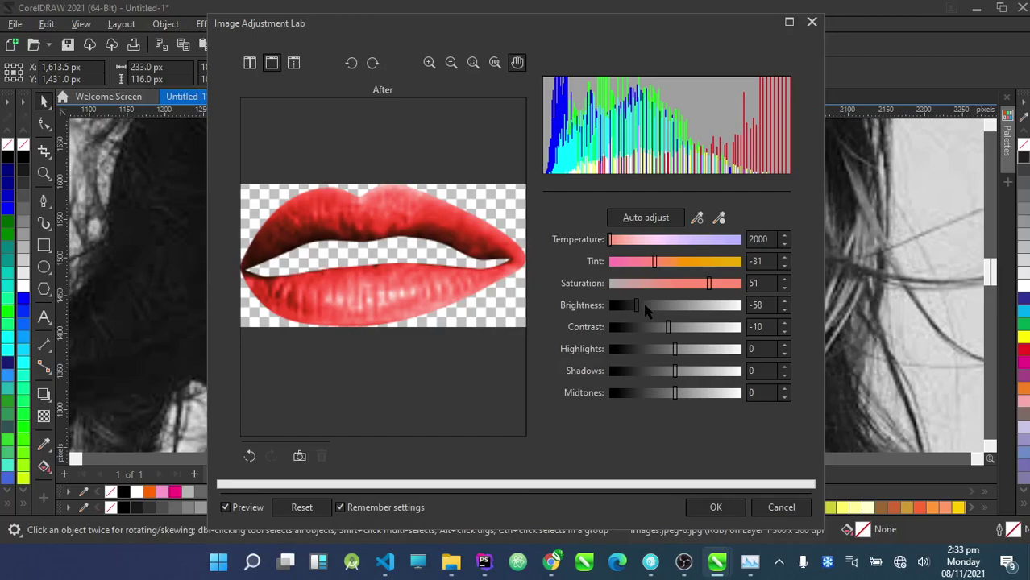
click(716, 507)
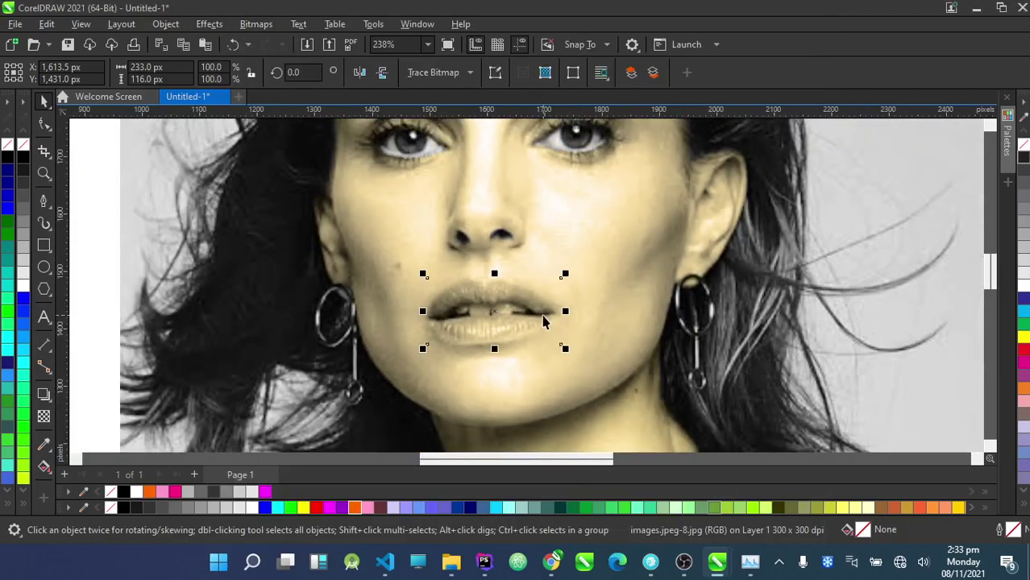
Examine the recoloured lips up close and against the whole portrait with nothing selected
scroll(542, 321, down, 5)
click(778, 282)
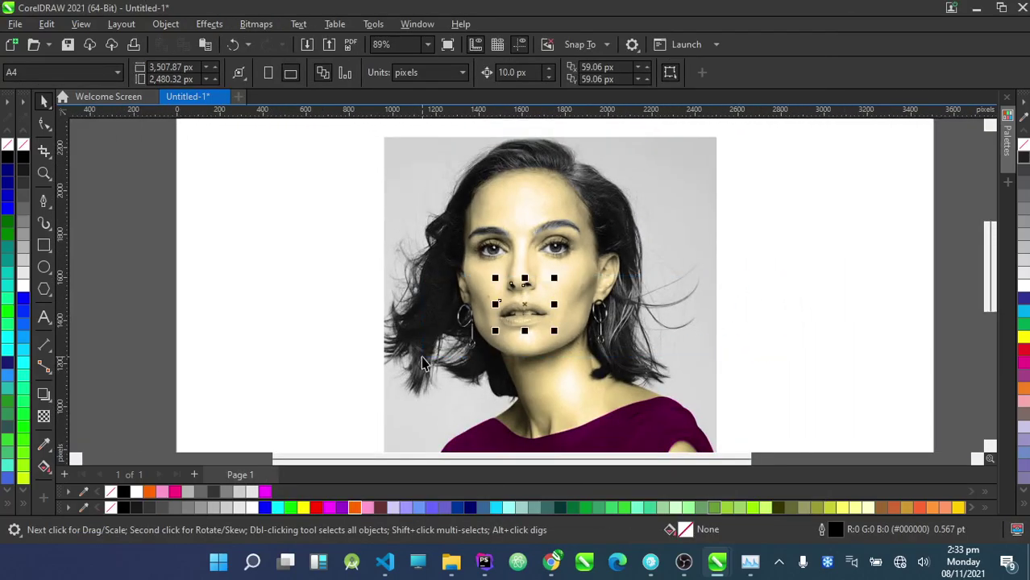
drag(828, 245, 430, 361)
key(ctrl+z)
click(801, 320)
scroll(528, 327, up, 3)
scroll(543, 321, up, 2)
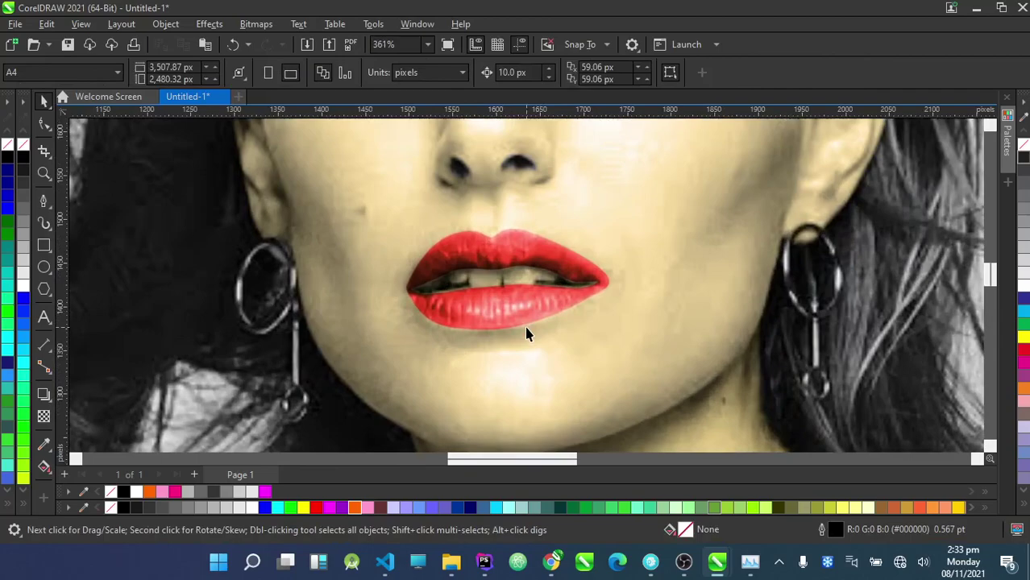
scroll(530, 333, down, 5)
scroll(524, 297, up, 2)
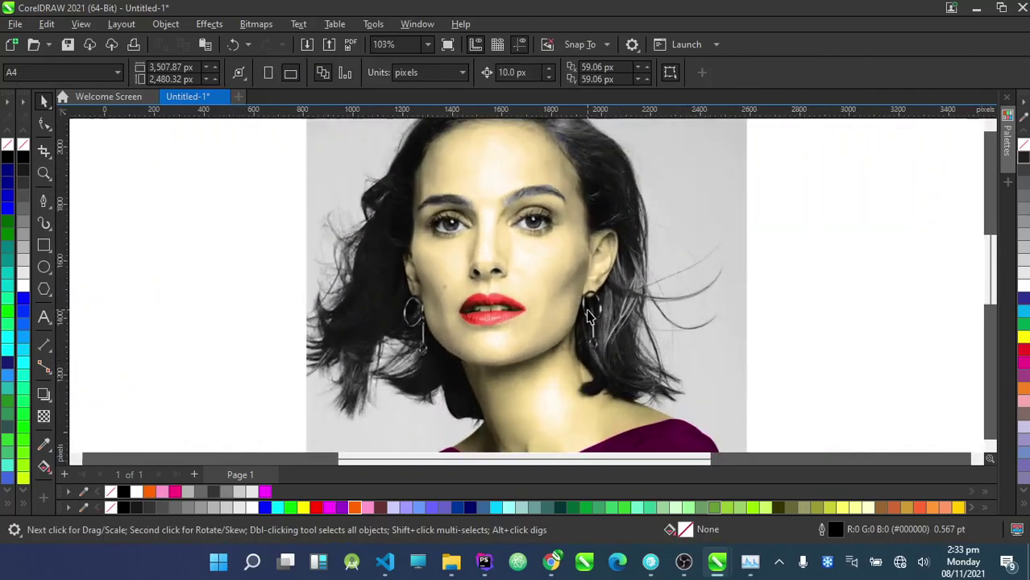
scroll(516, 290, down, 3)
scroll(482, 284, up, 2)
scroll(481, 284, down, 3)
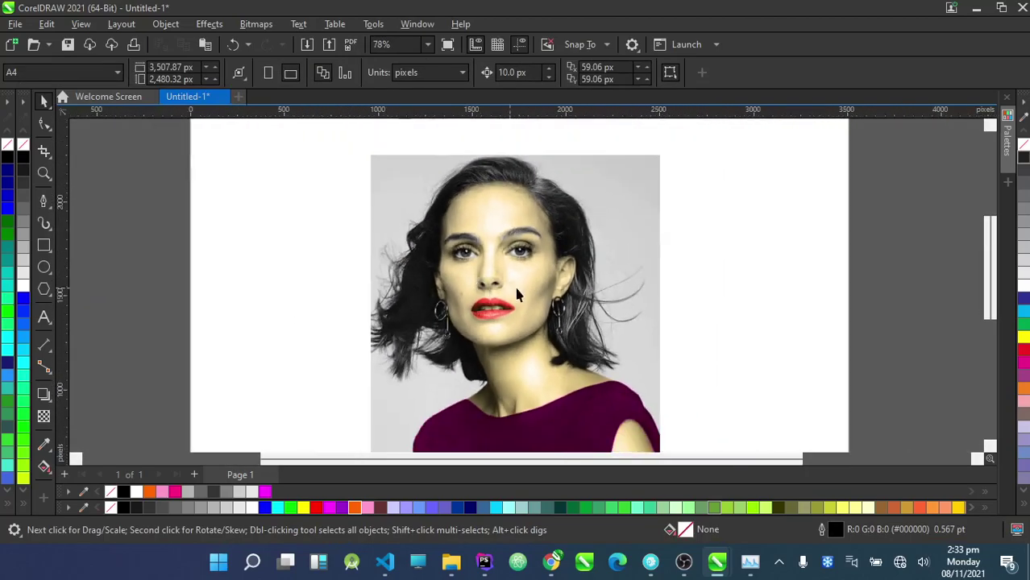
Select the cut-out of the left eyebrow in the portrait
scroll(559, 350, up, 5)
scroll(564, 283, down, 4)
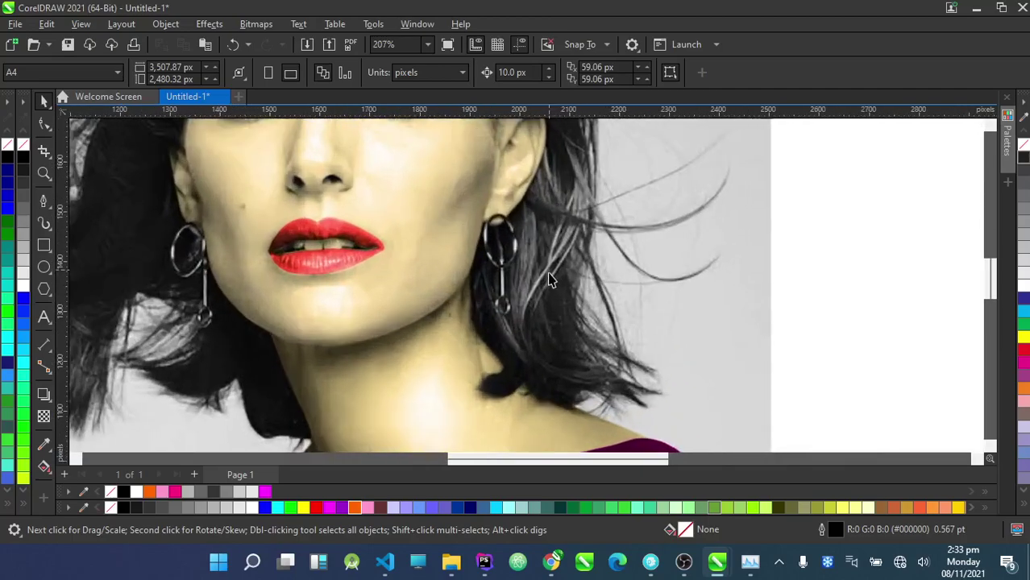
scroll(528, 395, up, 10)
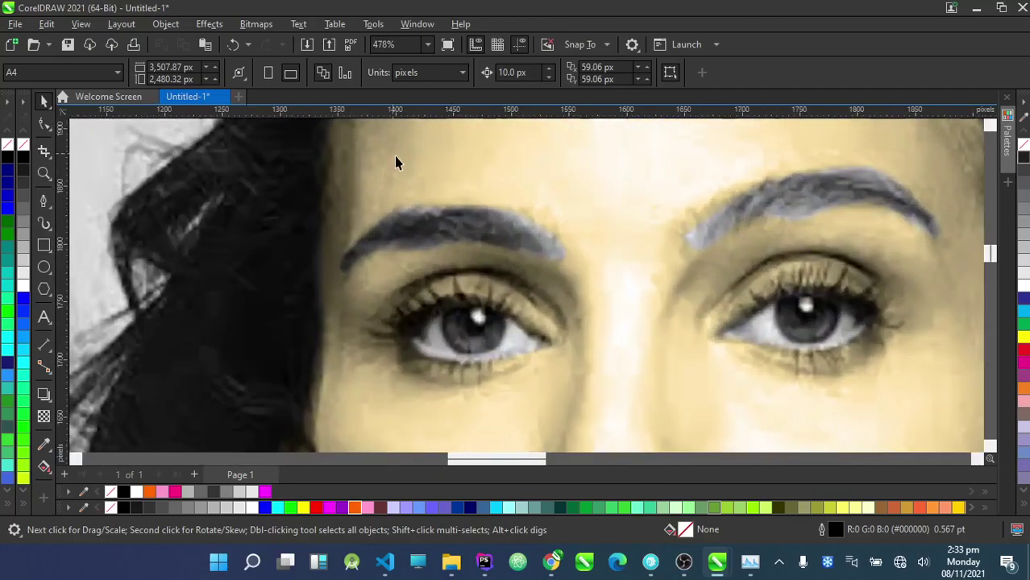
click(435, 218)
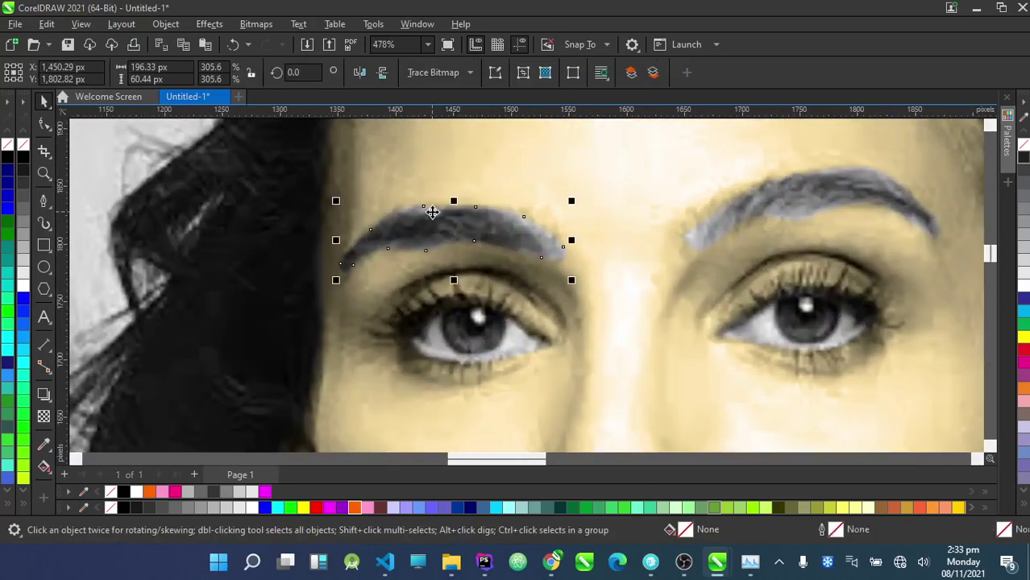
scroll(436, 217, down, 3)
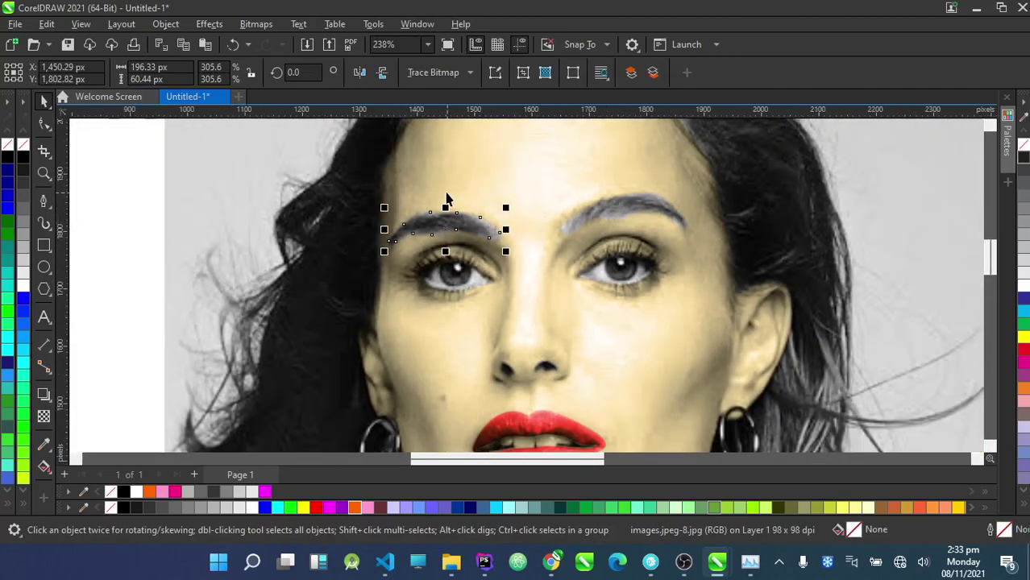
key(ctrl+b)
drag(504, 202, 692, 236)
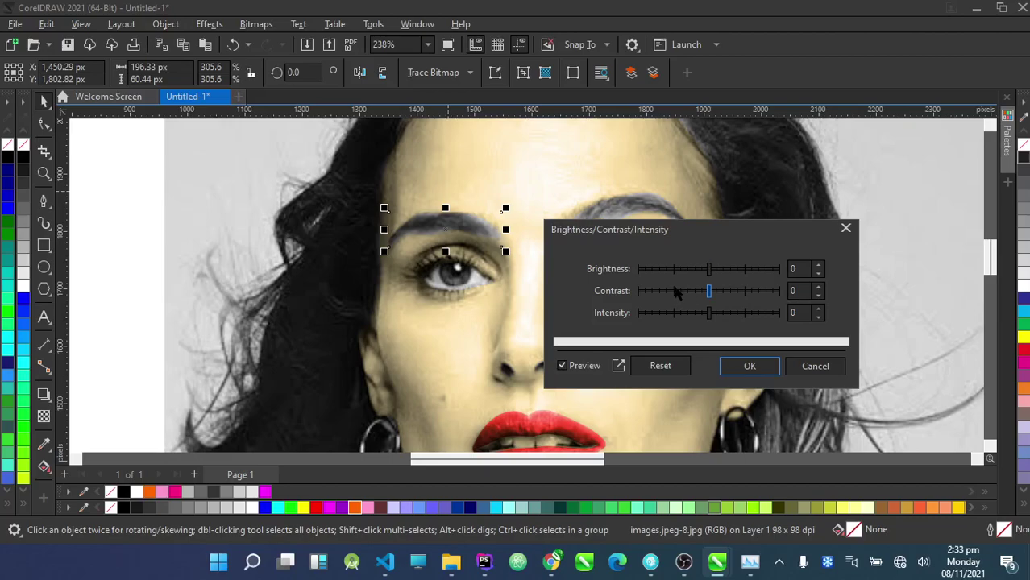
drag(681, 274, 687, 270)
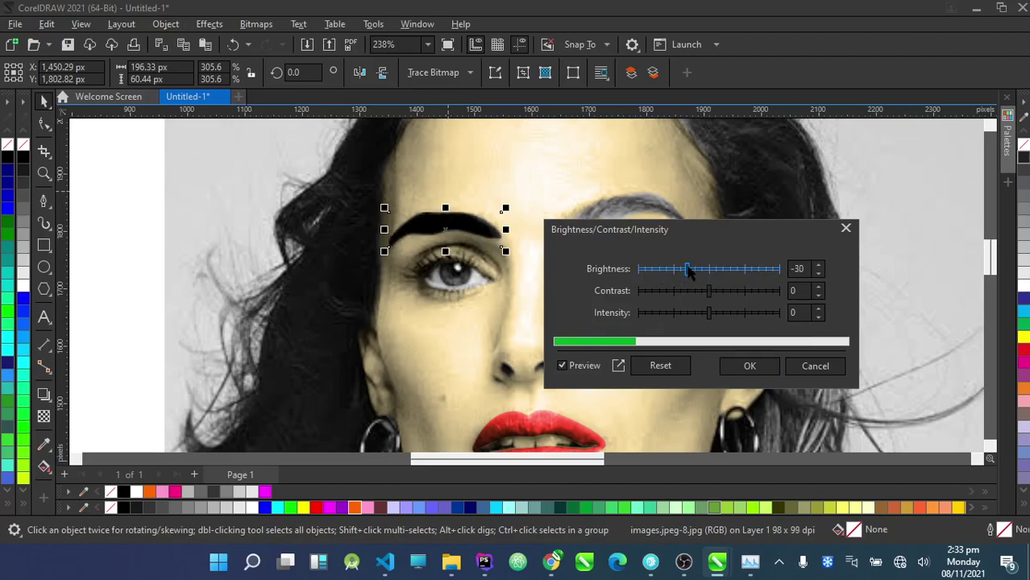
click(696, 270)
click(700, 273)
click(815, 366)
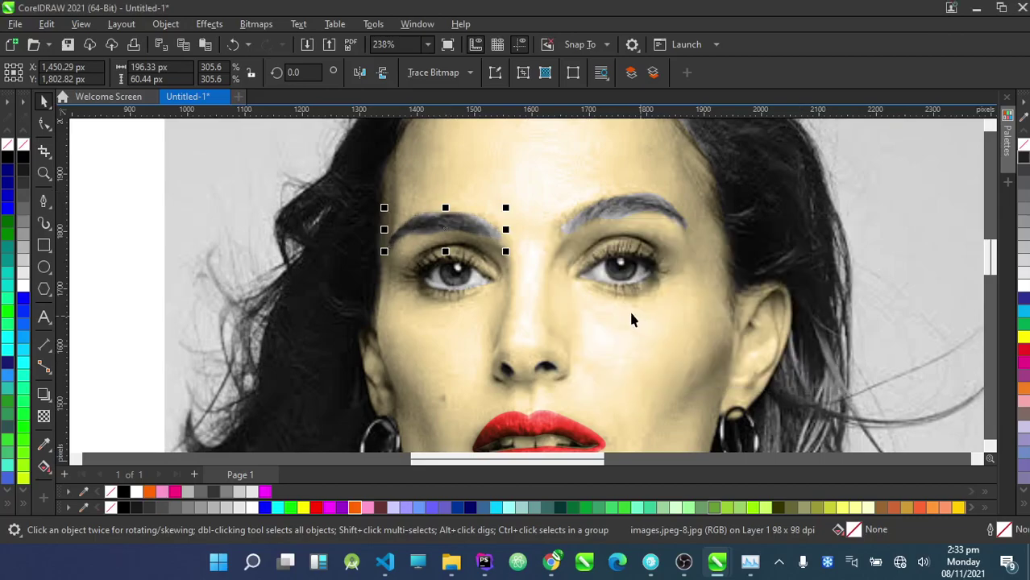
Convert the selected left eyebrow cut-out to a 300 dpi RGB bitmap with a transparent background
click(255, 23)
click(290, 39)
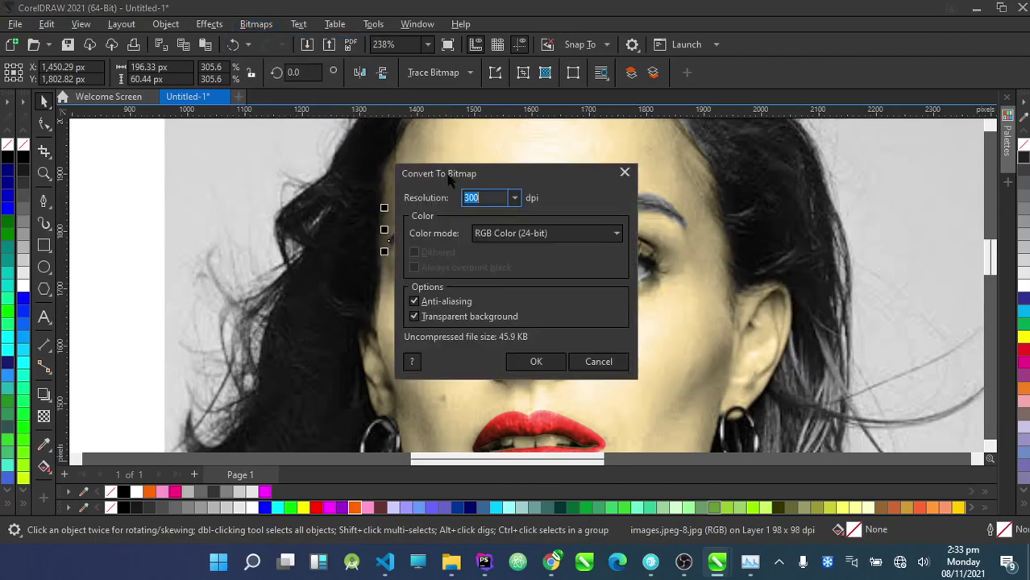
click(536, 361)
Reset the Image Adjustment Lab settings for the left eyebrow and darken it with brightness -50
click(209, 23)
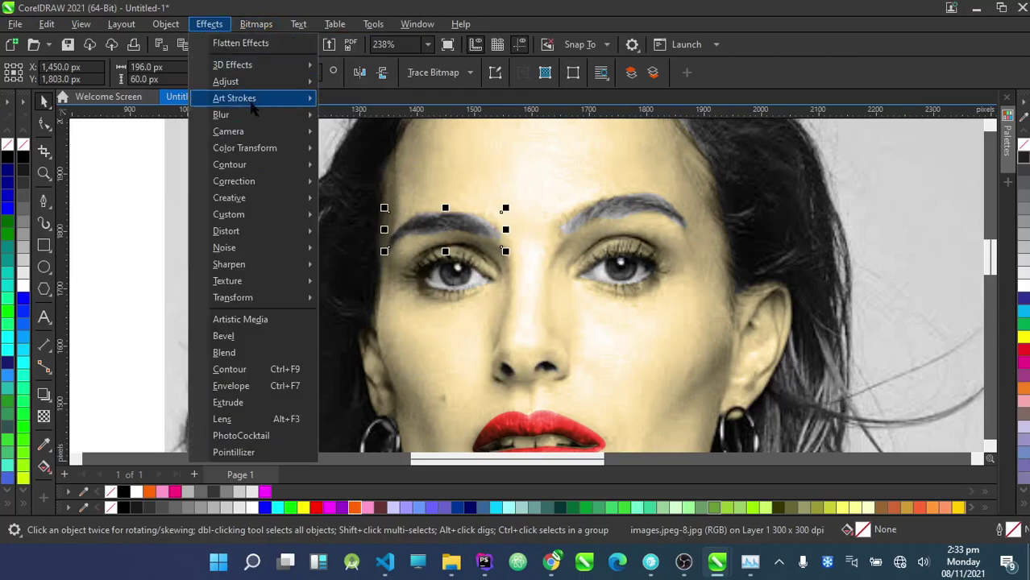
mouse_move(272, 83)
click(411, 99)
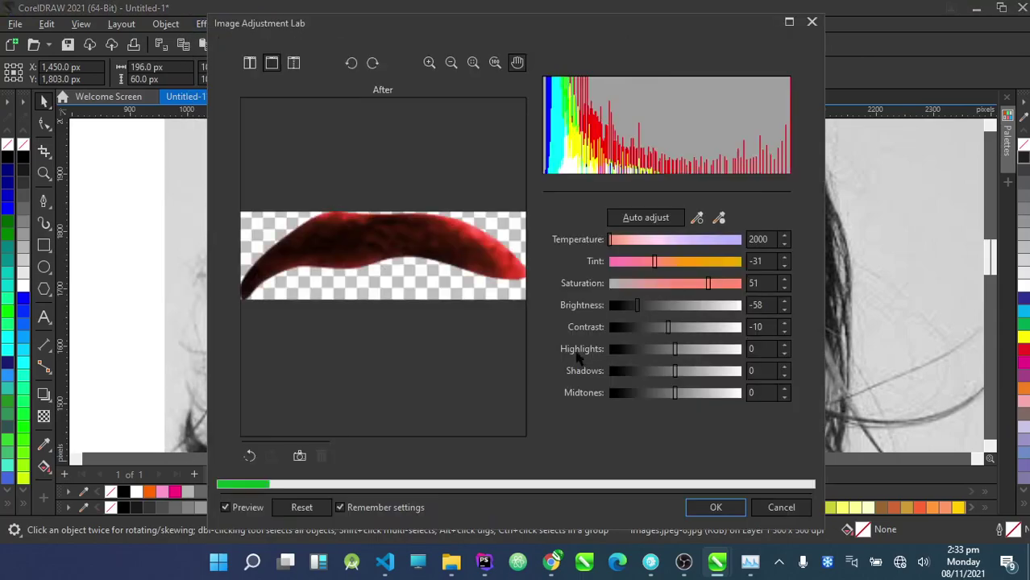
click(305, 507)
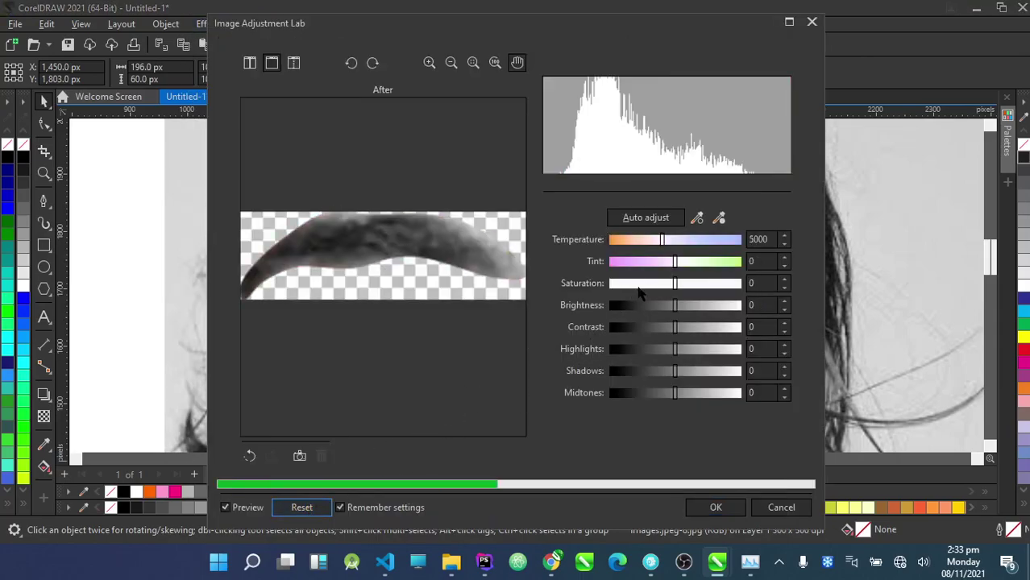
drag(629, 313, 643, 307)
click(718, 507)
Select the right eyebrow cut-out and convert it to a 300 dpi RGB bitmap with a transparent background
click(593, 216)
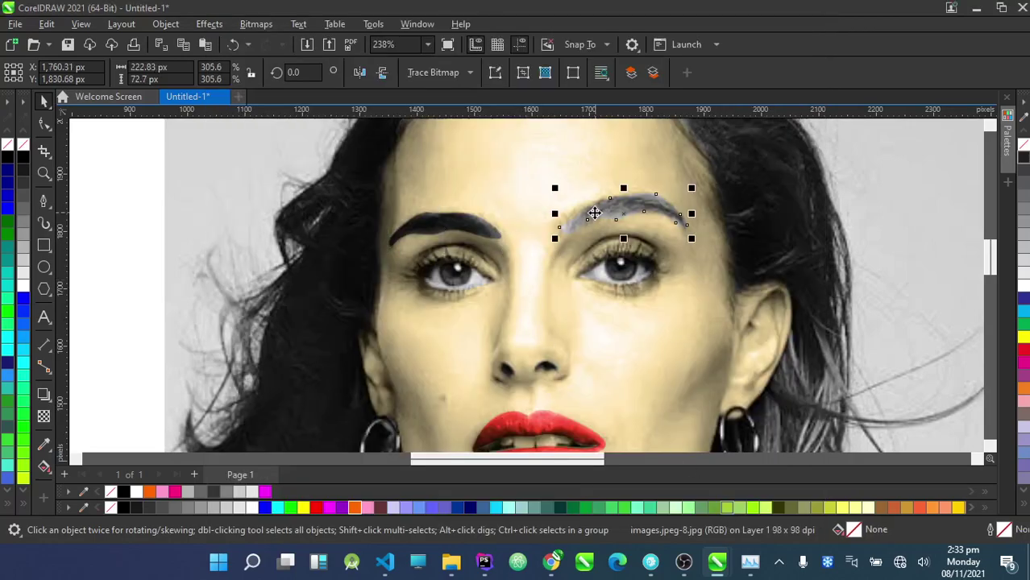
click(256, 24)
click(303, 41)
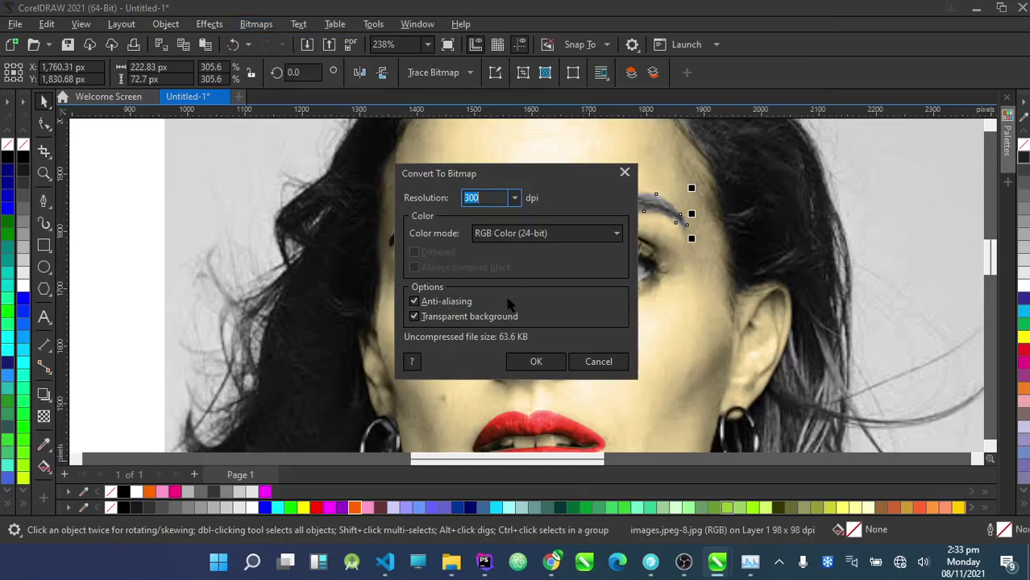
click(536, 362)
Darken the right eyebrow in the Image Adjustment Lab with brightness -50 and clear the selection
click(209, 23)
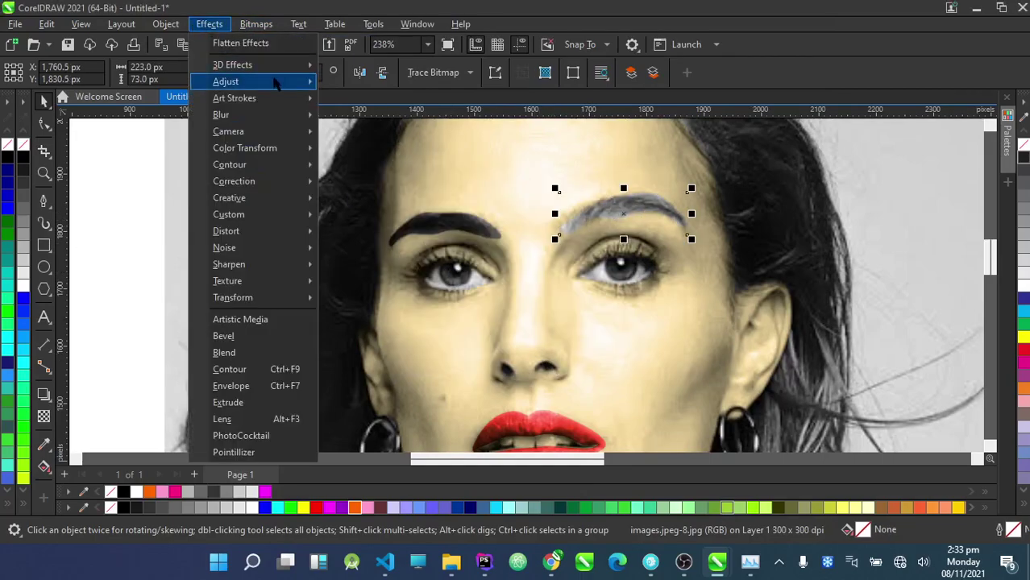
mouse_move(274, 83)
click(368, 99)
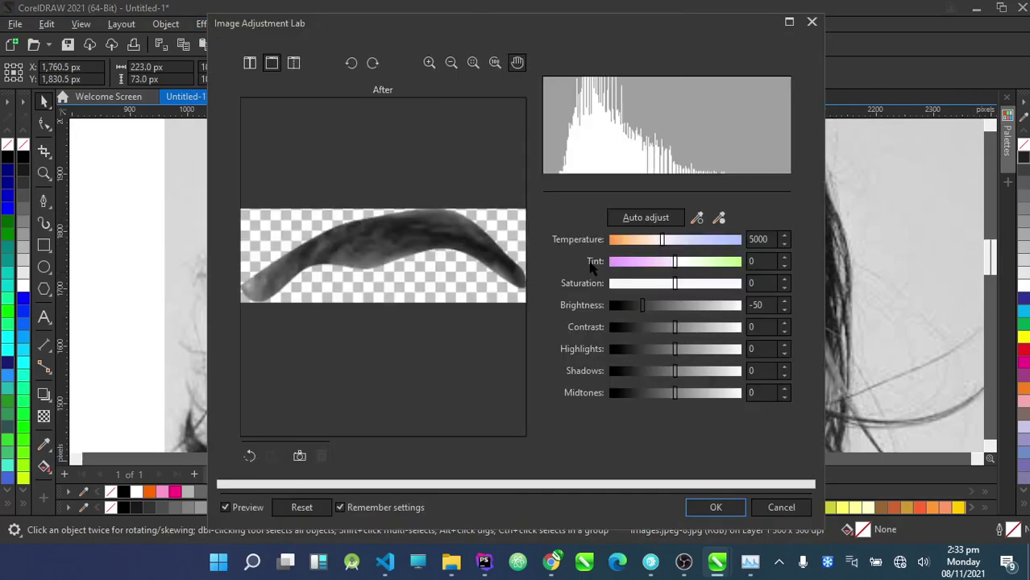
click(694, 508)
scroll(537, 311, down, 3)
scroll(538, 312, down, 2)
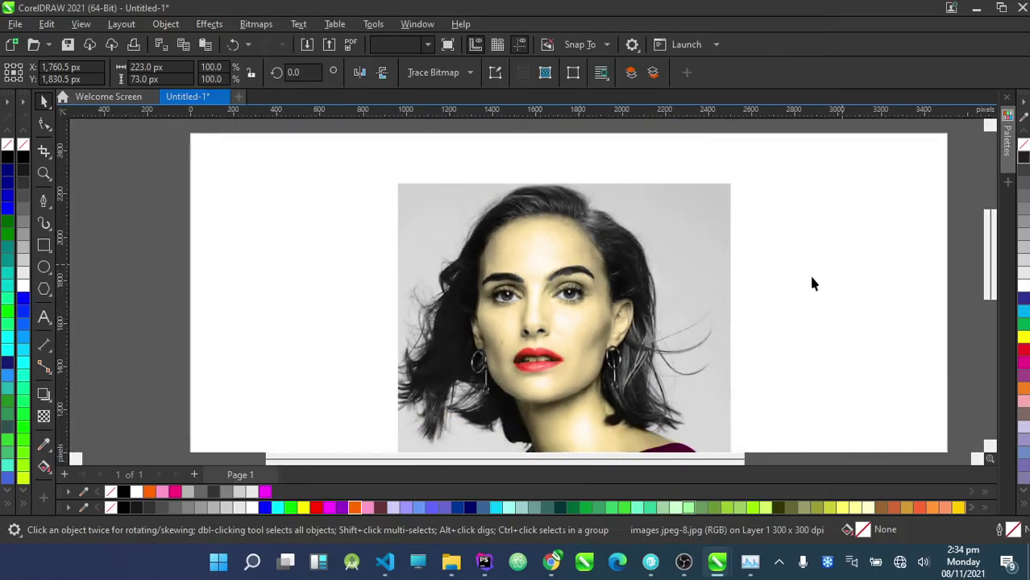
click(829, 272)
Soften the right eyebrow's edges with a Feather of width 15 in Curved mode
scroll(686, 337, up, 1)
scroll(615, 274, down, 1)
scroll(554, 334, up, 1)
scroll(593, 214, up, 10)
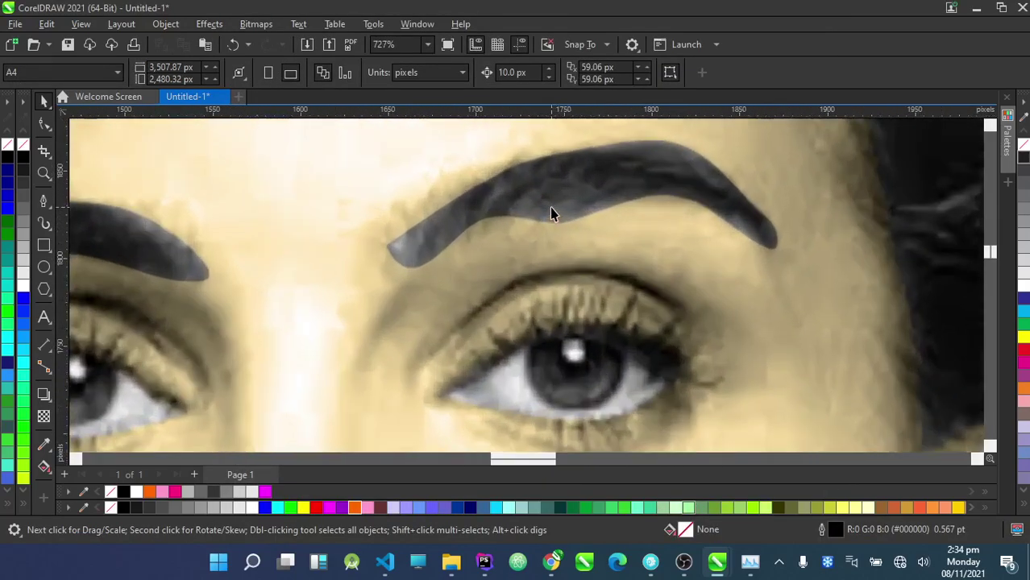
click(552, 214)
scroll(552, 212, up, 2)
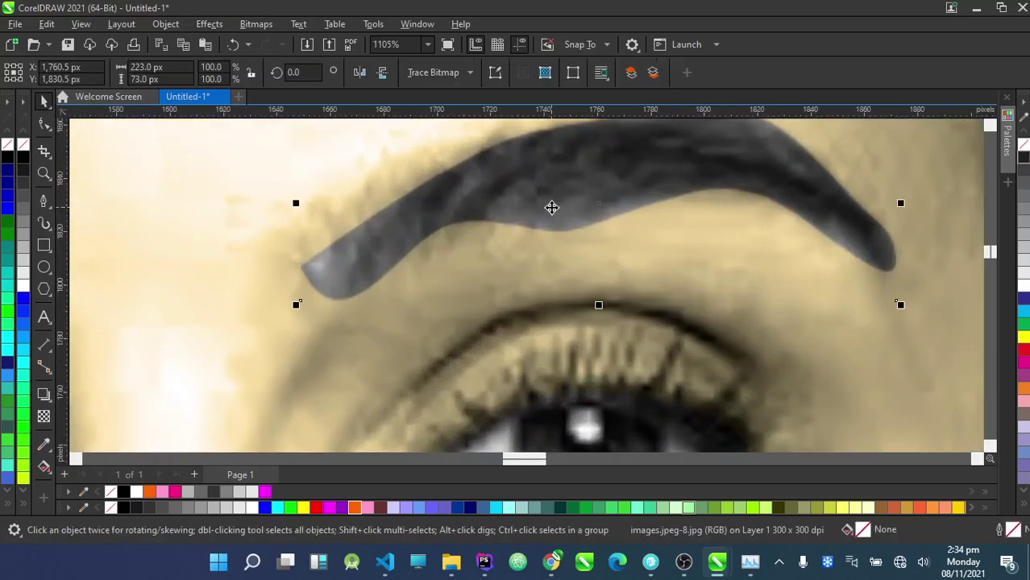
scroll(540, 241, down, 4)
click(209, 23)
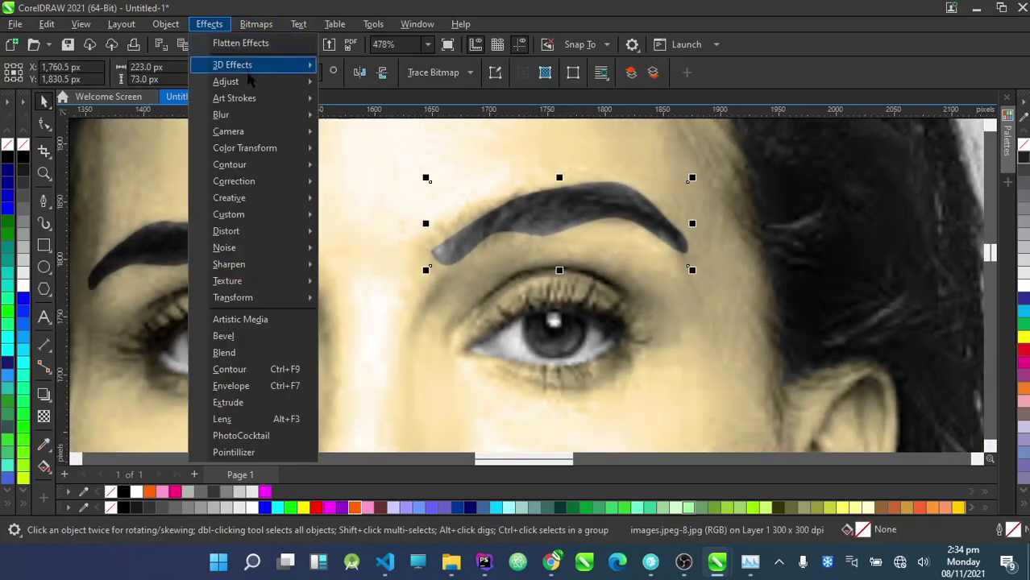
mouse_move(270, 115)
click(382, 138)
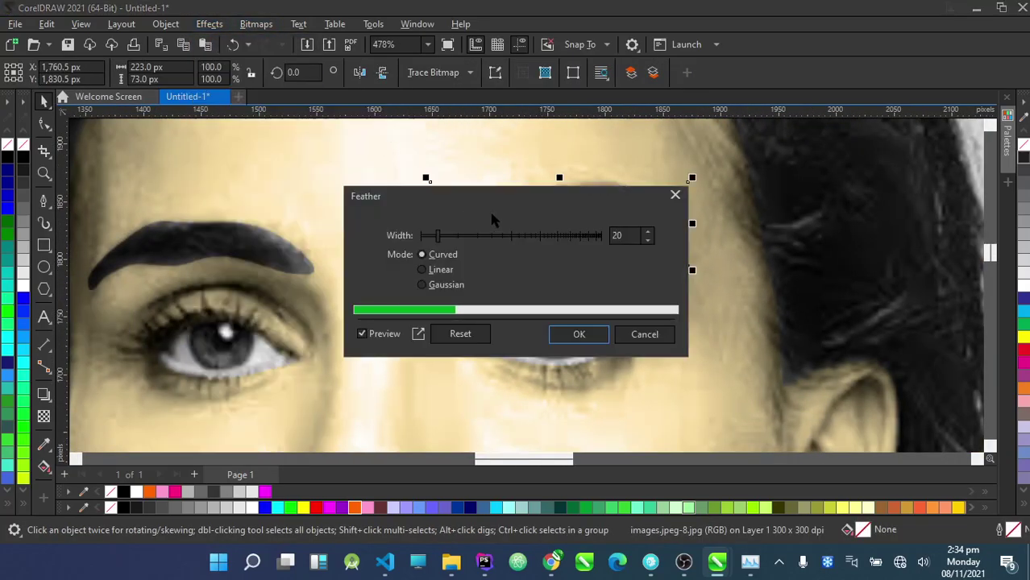
drag(502, 214, 542, 342)
drag(522, 377, 475, 379)
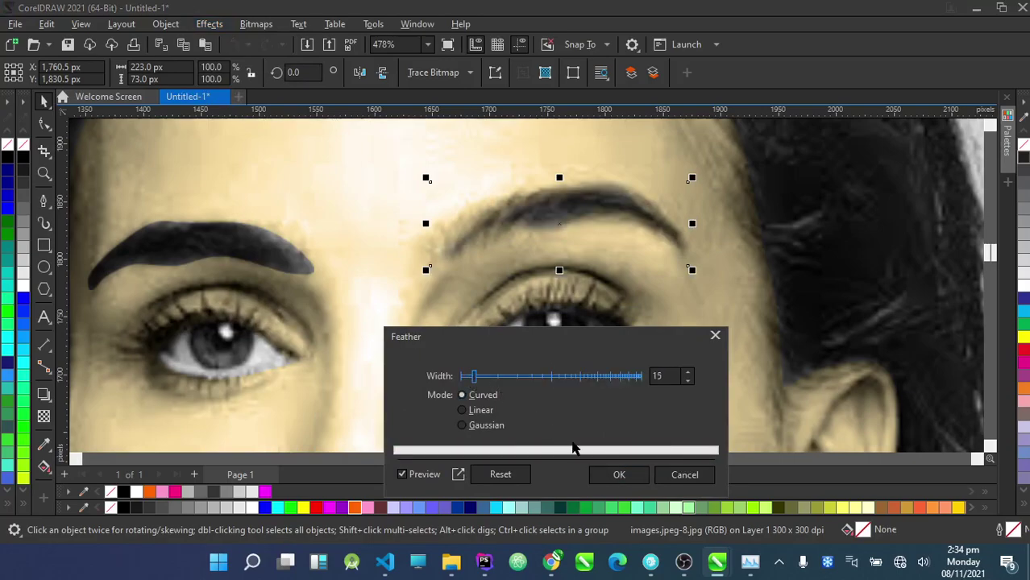
click(618, 475)
Apply the Feather effect to the left eyebrow bitmap as well
click(251, 253)
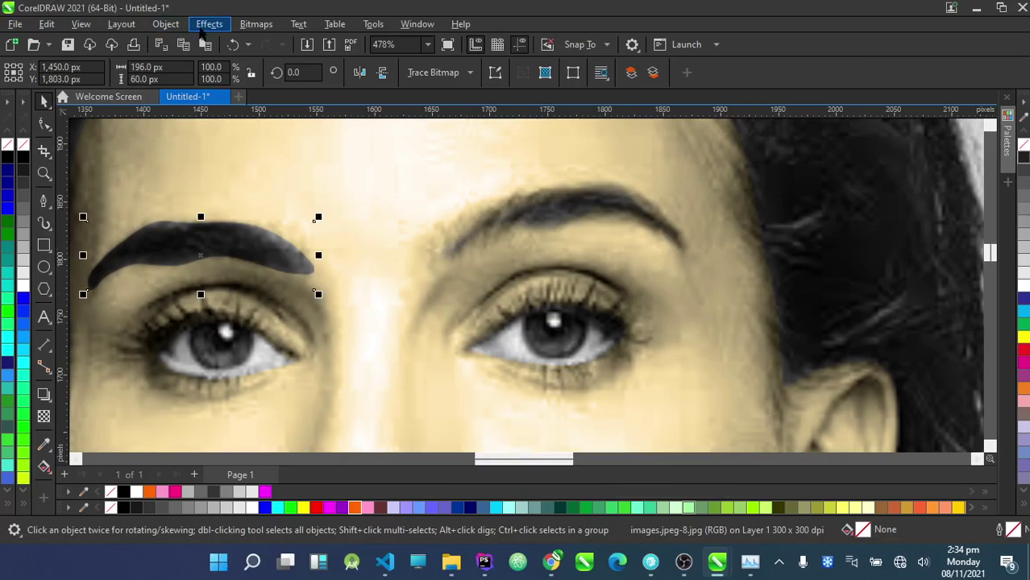
click(206, 25)
mouse_move(233, 115)
click(375, 137)
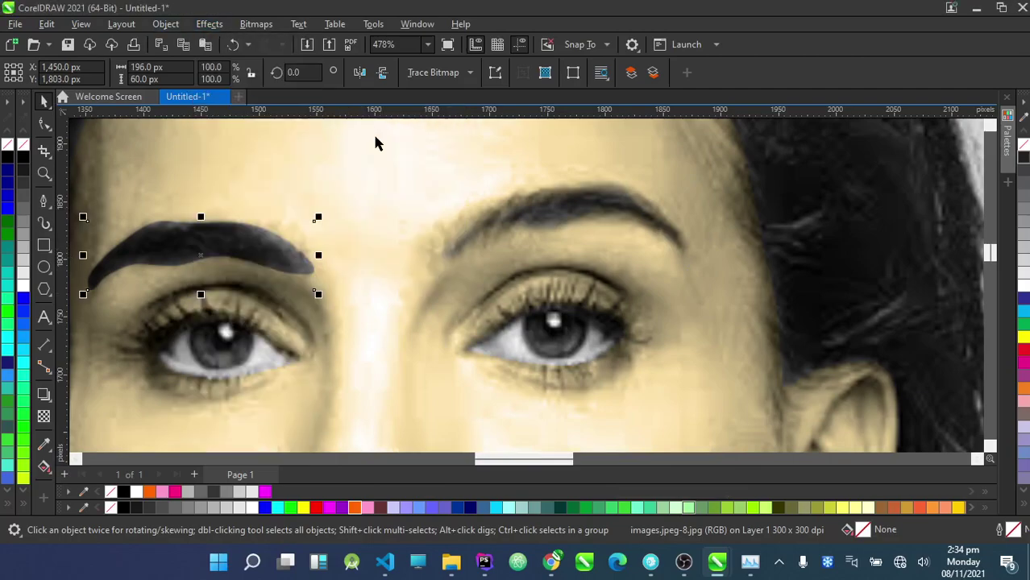
click(580, 334)
Examine the recoloured portrait as a whole with nothing selected
scroll(589, 248, down, 5)
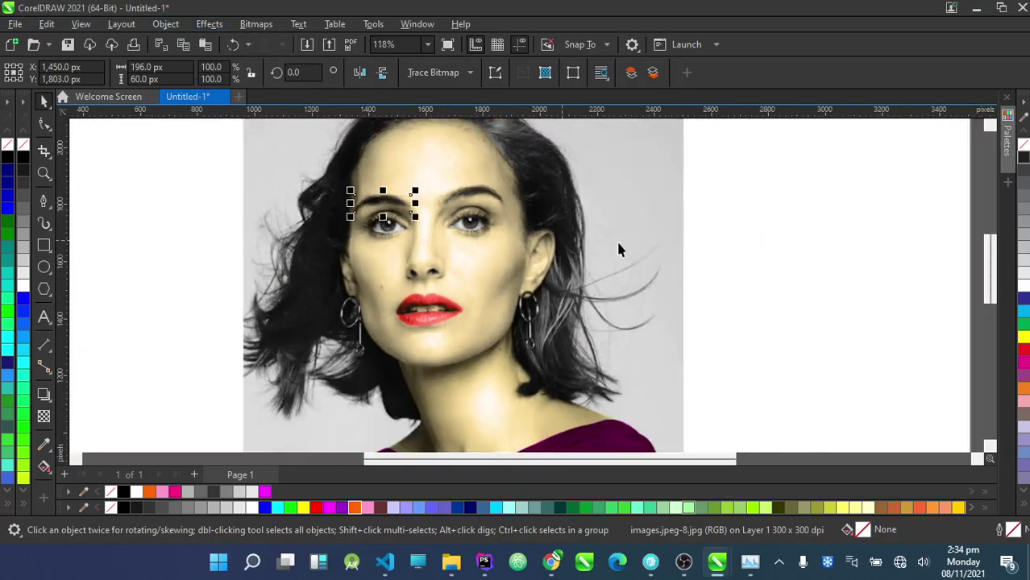
click(713, 262)
scroll(488, 240, up, 1)
scroll(481, 238, down, 3)
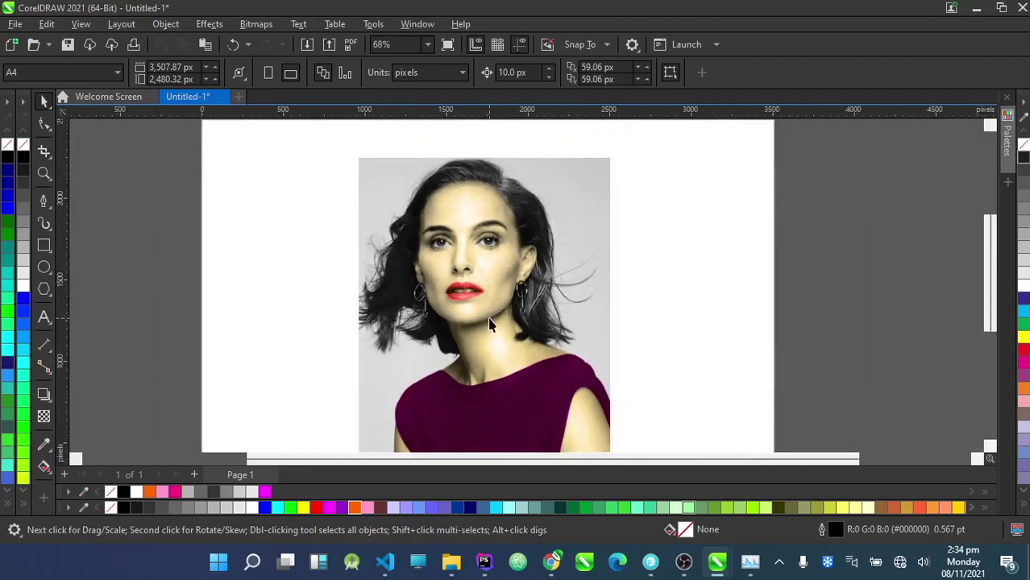
scroll(489, 319, down, 1)
scroll(495, 356, up, 1)
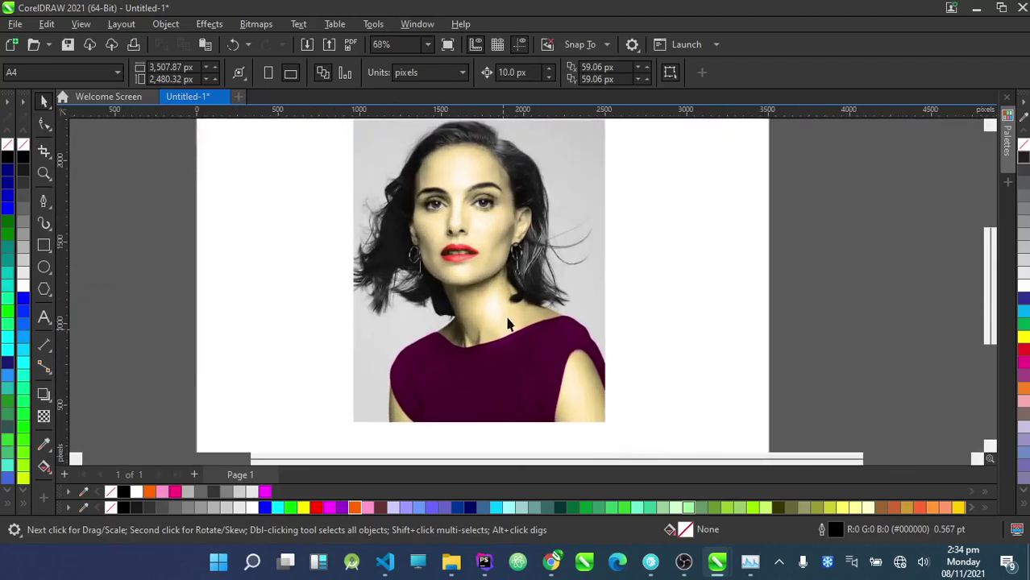
scroll(509, 332, up, 1)
scroll(491, 270, down, 2)
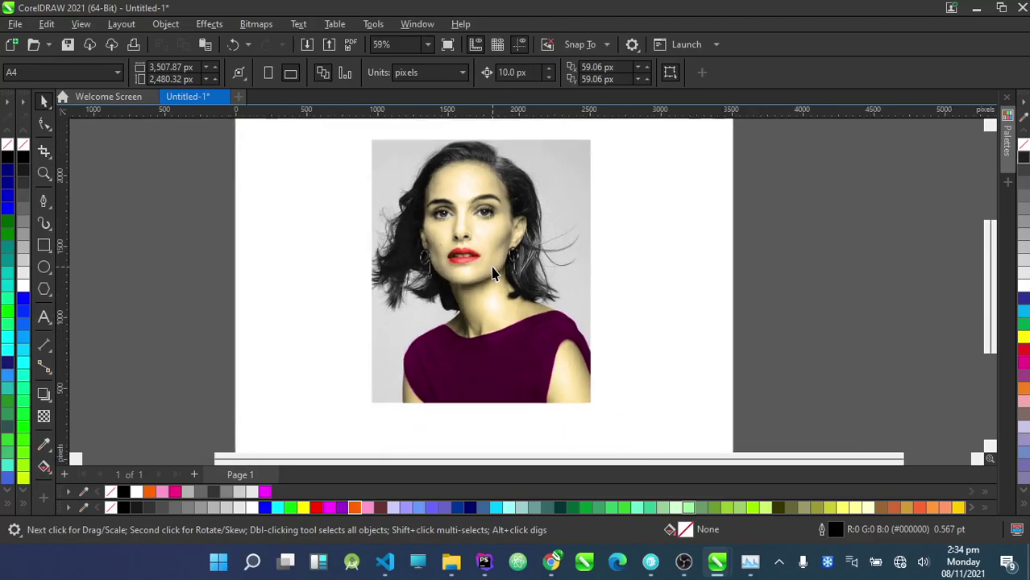
scroll(482, 229, up, 1)
scroll(482, 230, down, 1)
scroll(471, 232, up, 2)
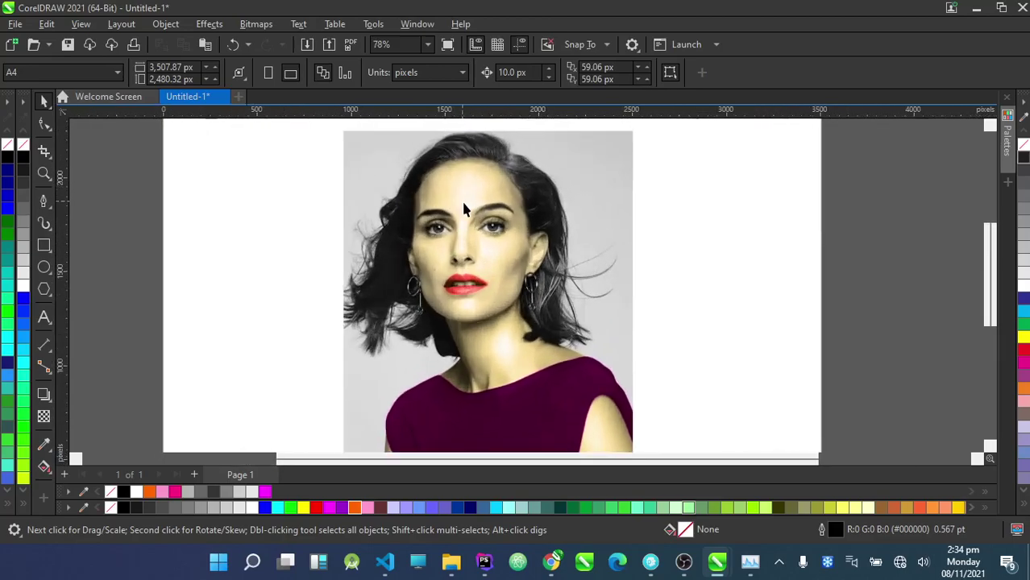
scroll(465, 201, down, 2)
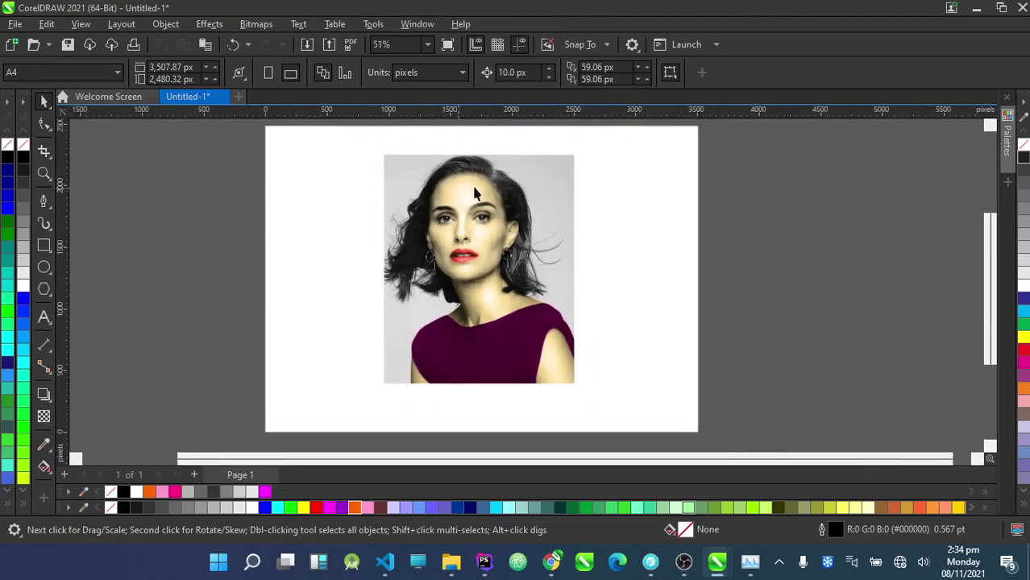
Paste the black-and-white original to the left of the coloured portrait and centre both pictures together on the page
key(ctrl+v)
drag(567, 201, 358, 203)
drag(134, 134, 585, 441)
drag(492, 306, 591, 311)
Compare the black-and-white original with the coloured portrait and clear the selection
scroll(576, 308, up, 2)
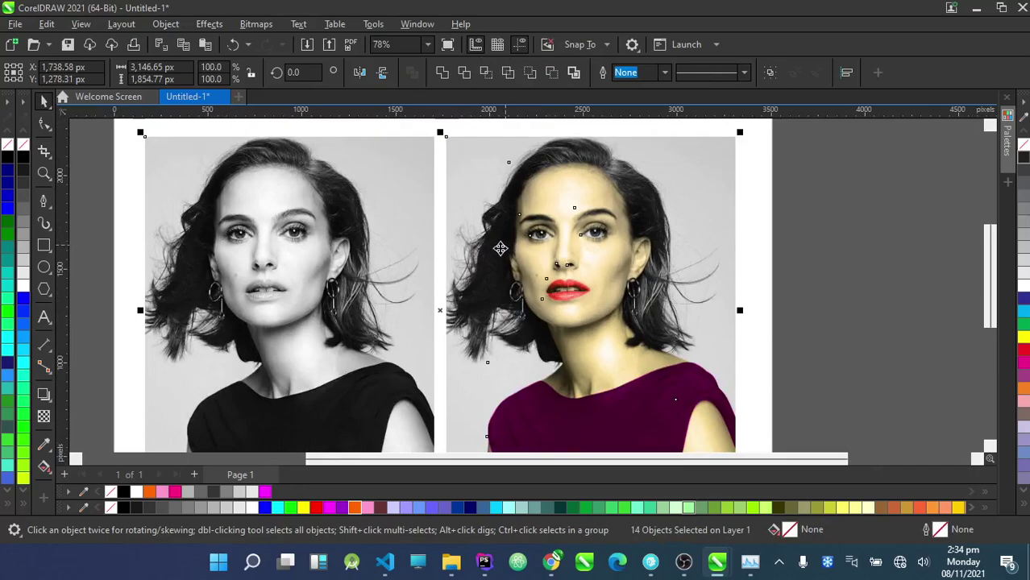
scroll(364, 294, up, 3)
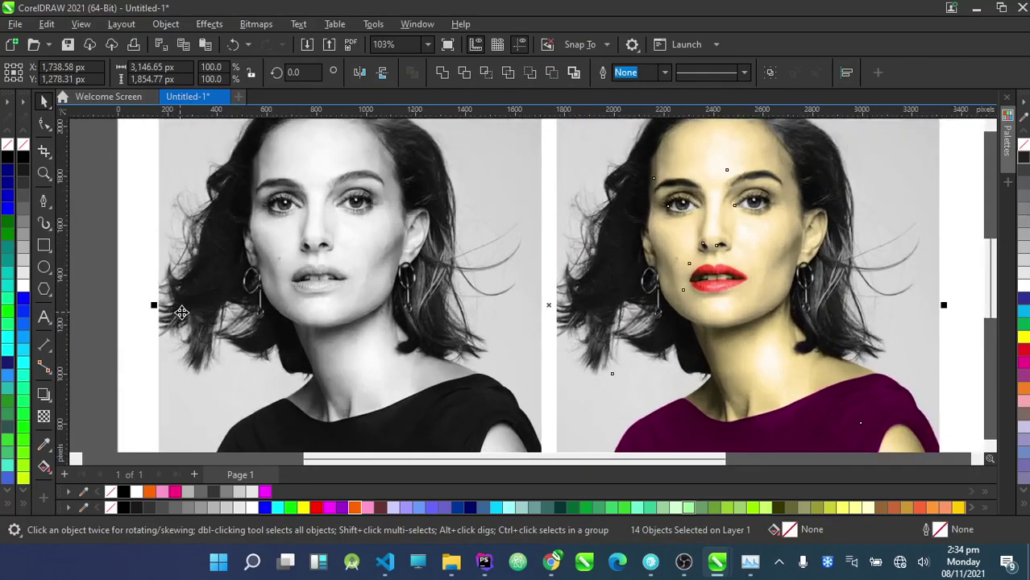
scroll(181, 313, down, 1)
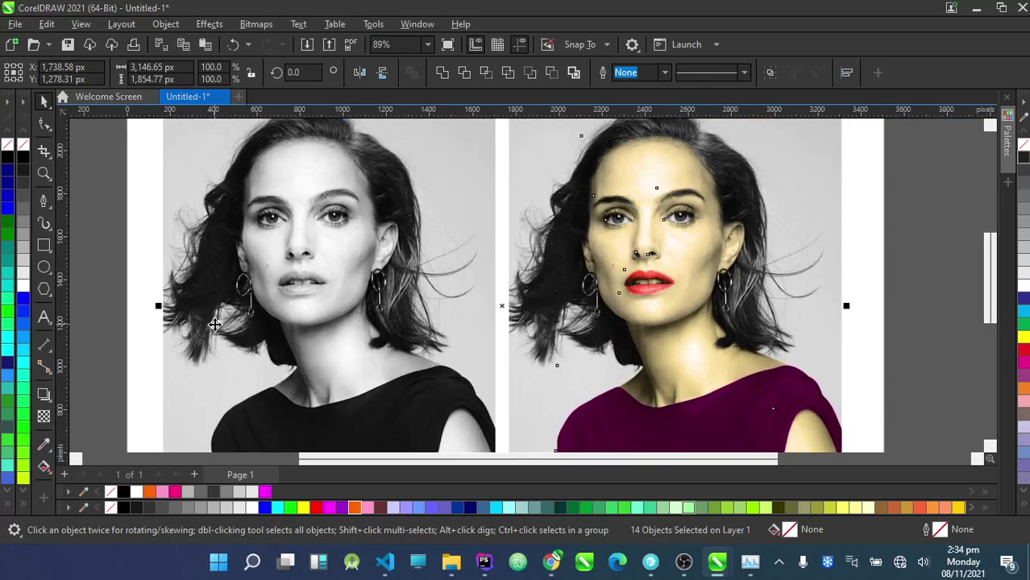
scroll(220, 314, down, 2)
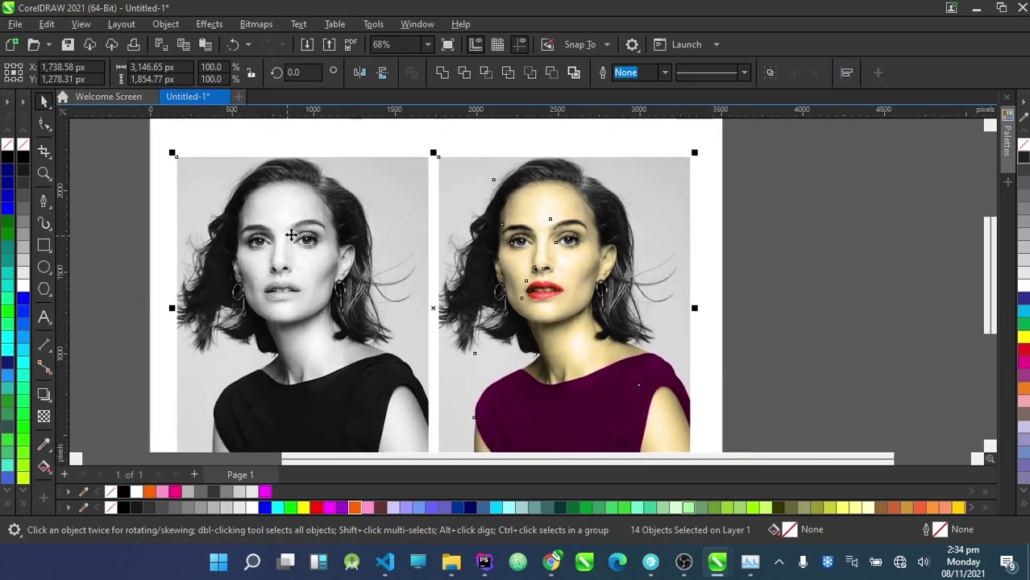
scroll(528, 260, down, 2)
scroll(272, 276, up, 2)
scroll(356, 243, down, 1)
scroll(476, 339, up, 1)
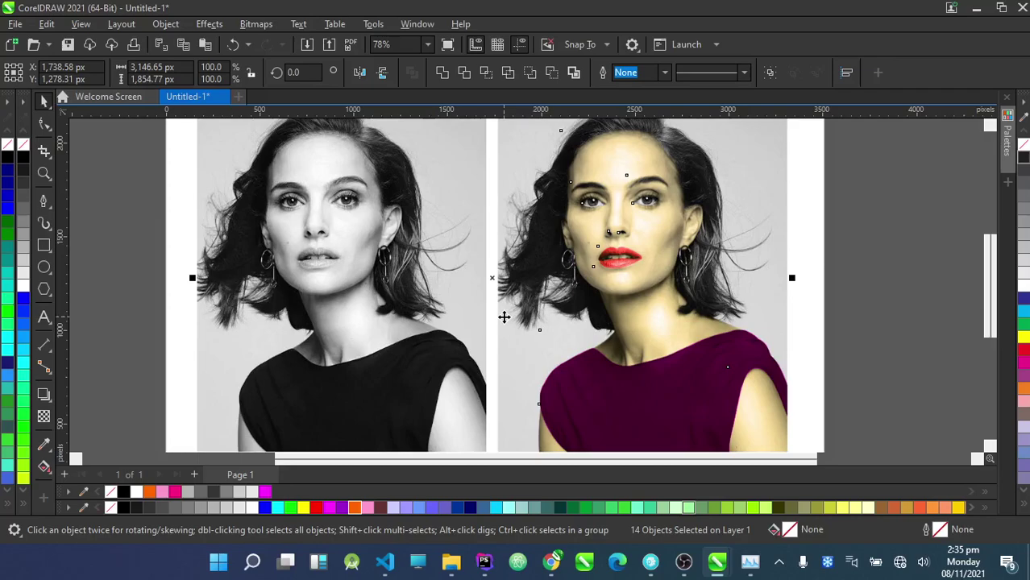
click(493, 258)
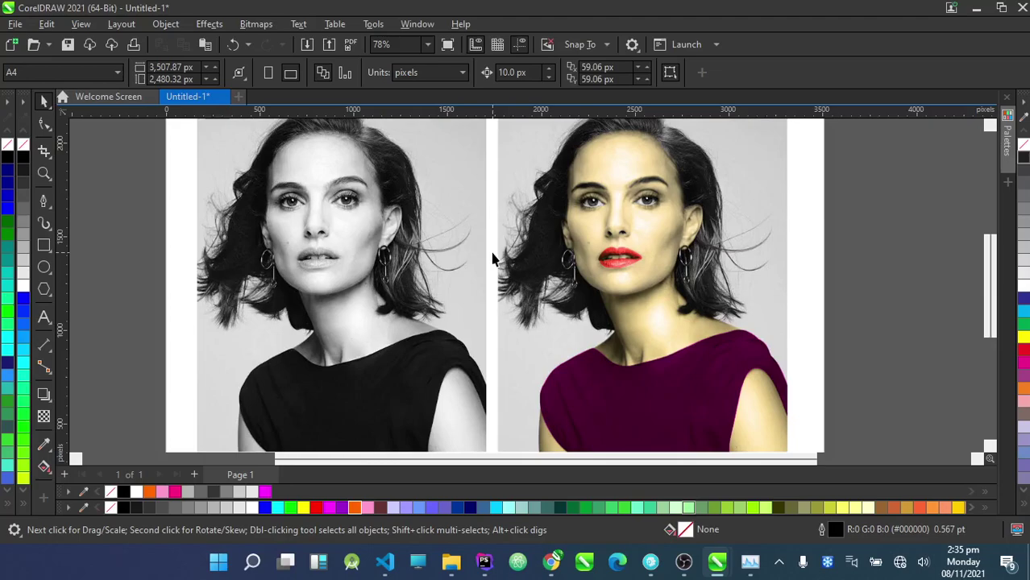